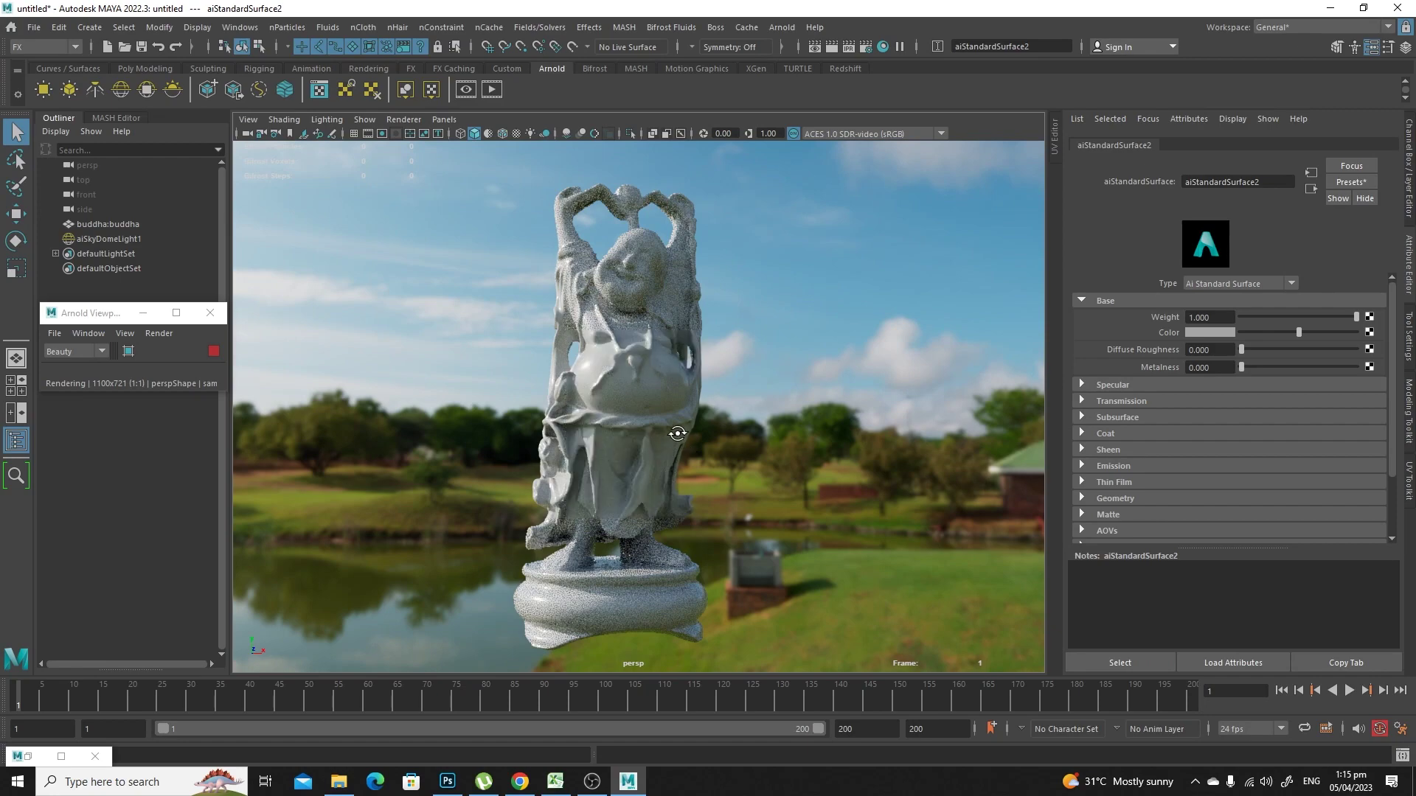
Step: Orbit and zoom the camera around the Buddha, framing it against the house and pond
{"action": "left_click_drag", "start_coordinate": [823, 485], "coordinate": [720, 468], "text": "alt"}
{"action": "right_click_drag", "start_coordinate": [720, 468], "coordinate": [787, 477], "text": "alt"}
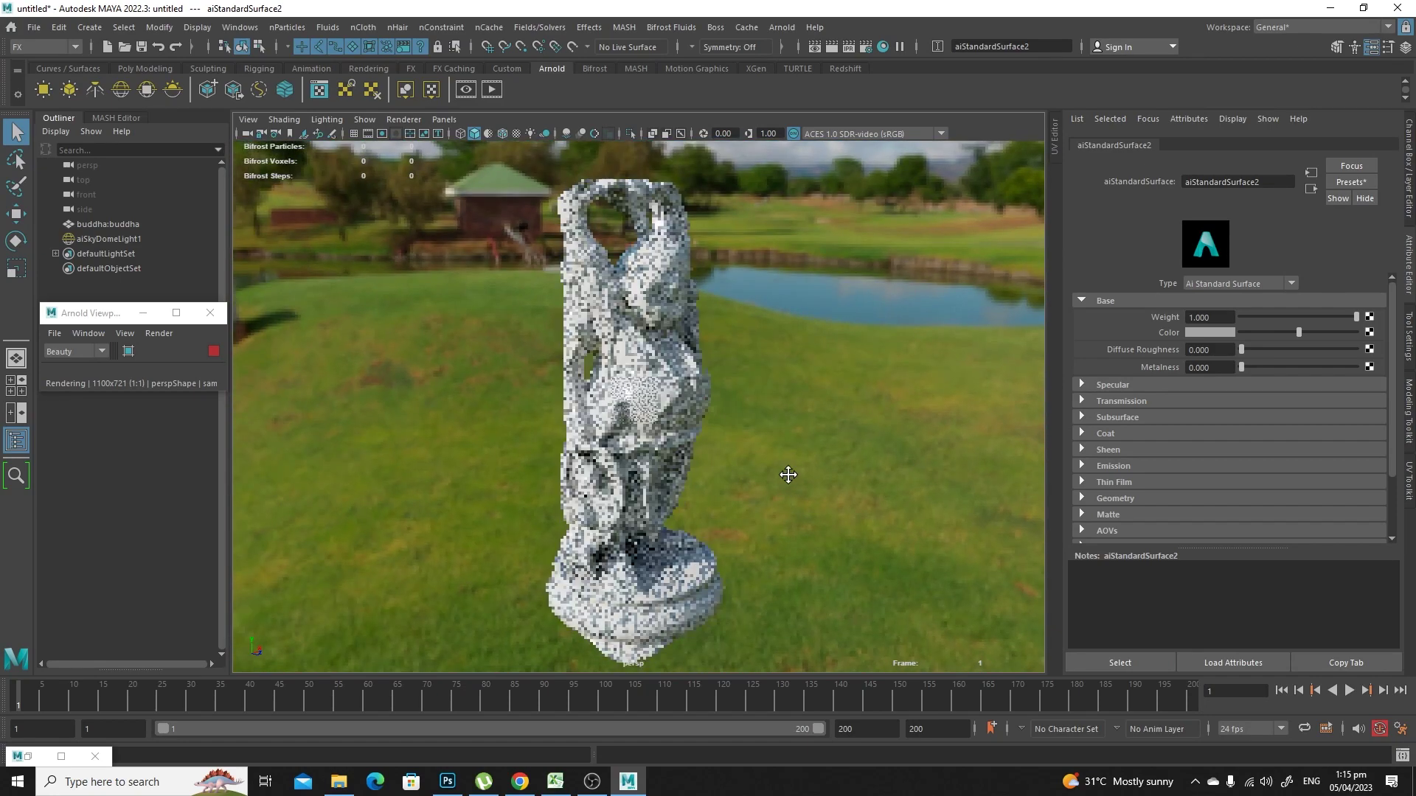
{"action": "left_click_drag", "start_coordinate": [768, 497], "coordinate": [756, 481], "text": "alt"}
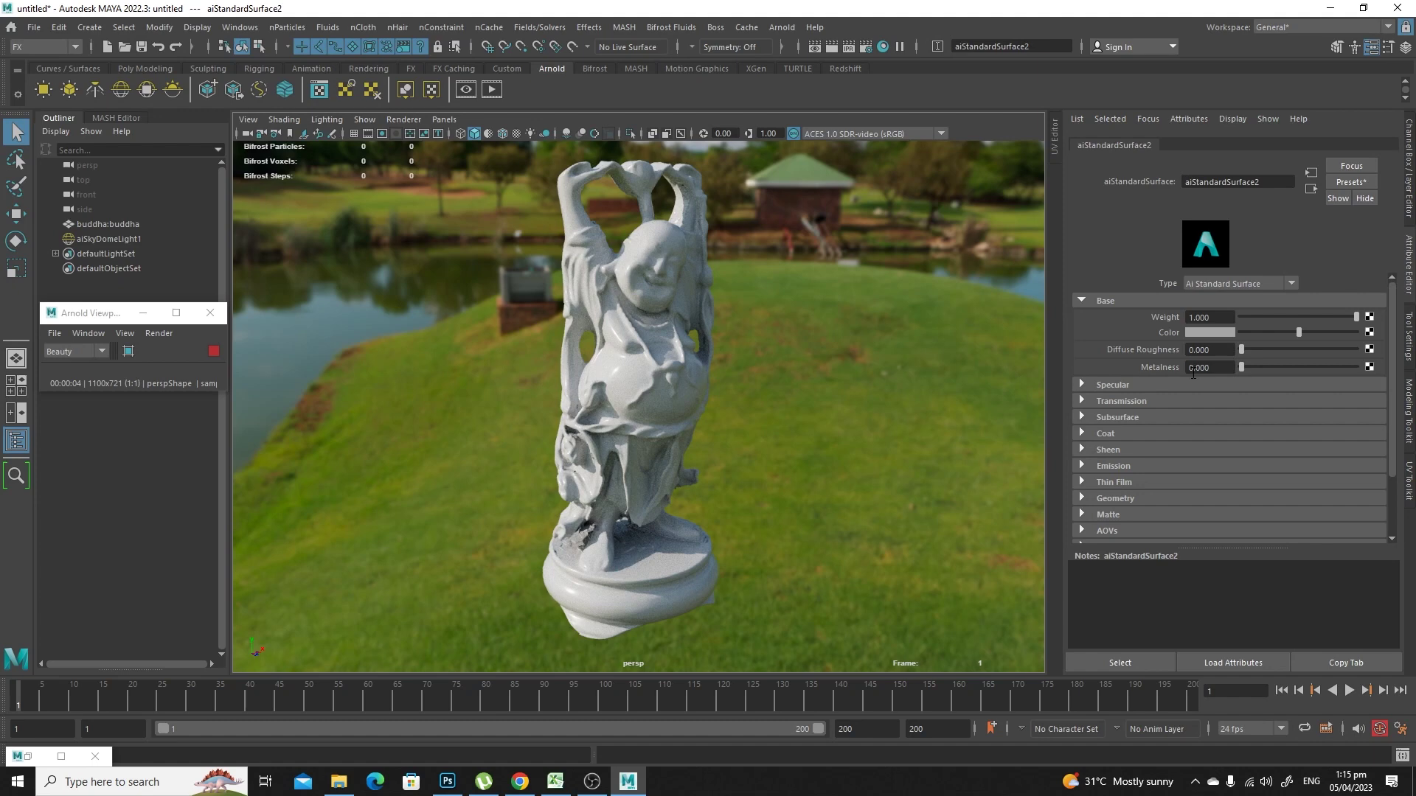
{"action": "left_click_drag", "start_coordinate": [790, 369], "coordinate": [815, 194], "text": "alt"}
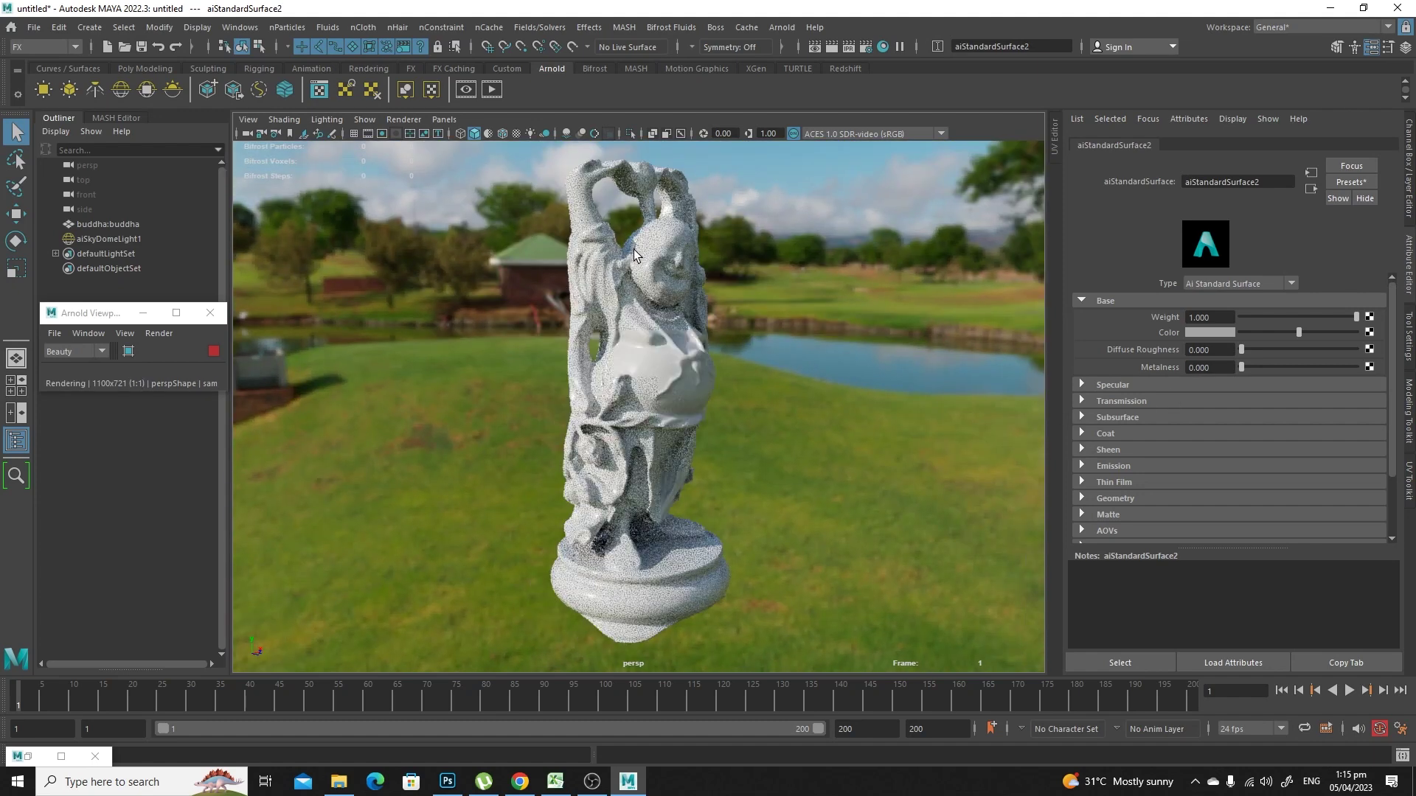
{"action": "left_click_drag", "start_coordinate": [829, 386], "coordinate": [587, 355], "text": "alt"}
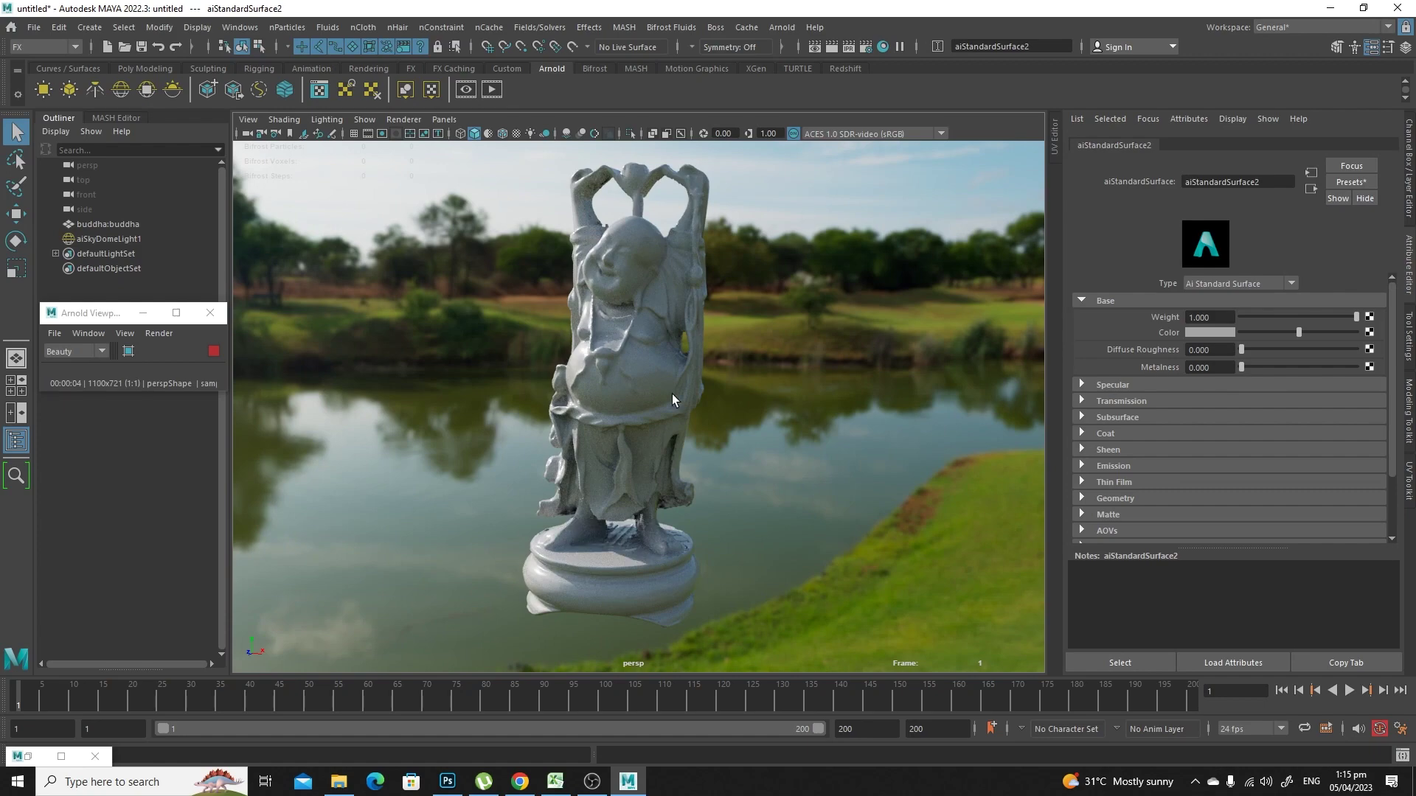
{"action": "left_click_drag", "start_coordinate": [671, 393], "coordinate": [635, 406], "text": "alt"}
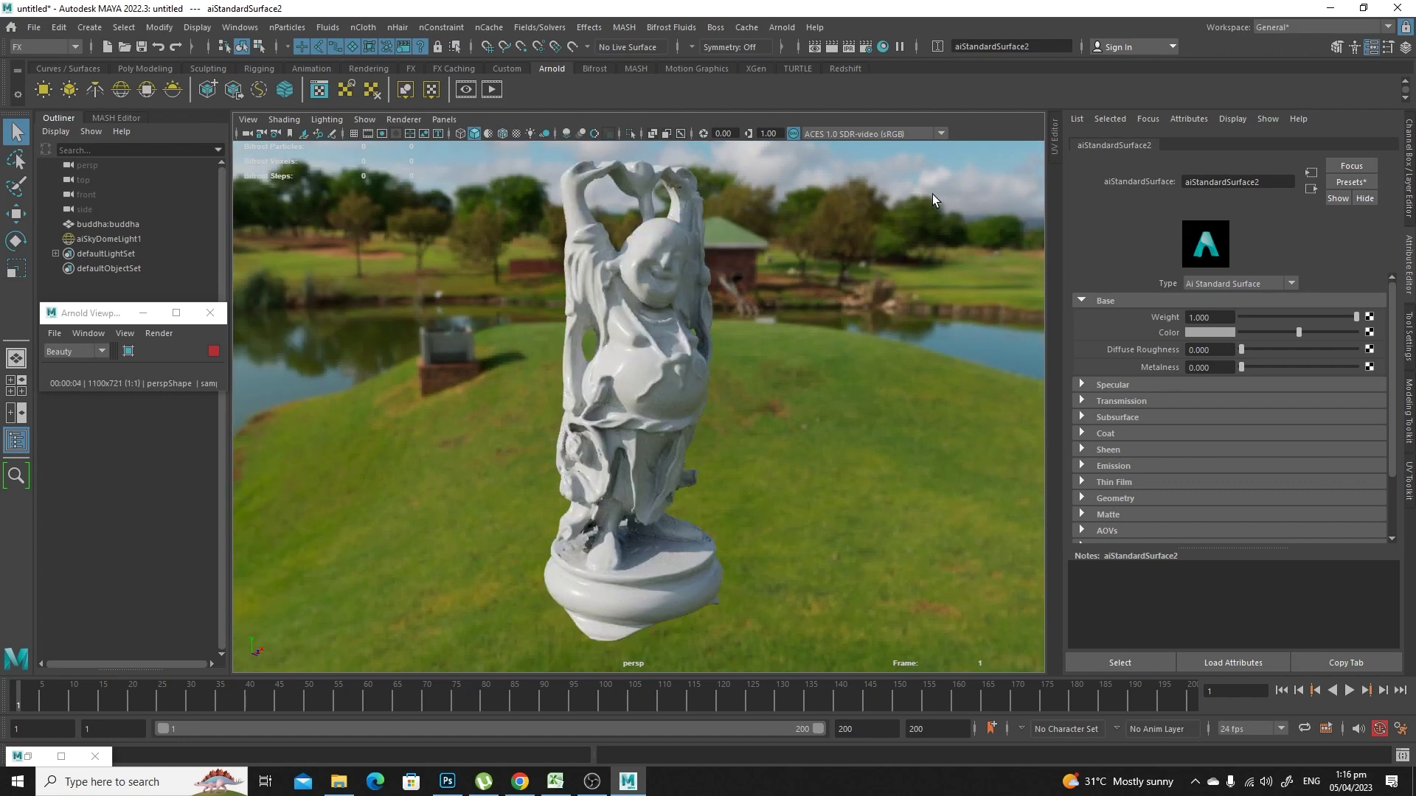
{"action": "left_click_drag", "start_coordinate": [686, 356], "coordinate": [807, 396], "text": "alt"}
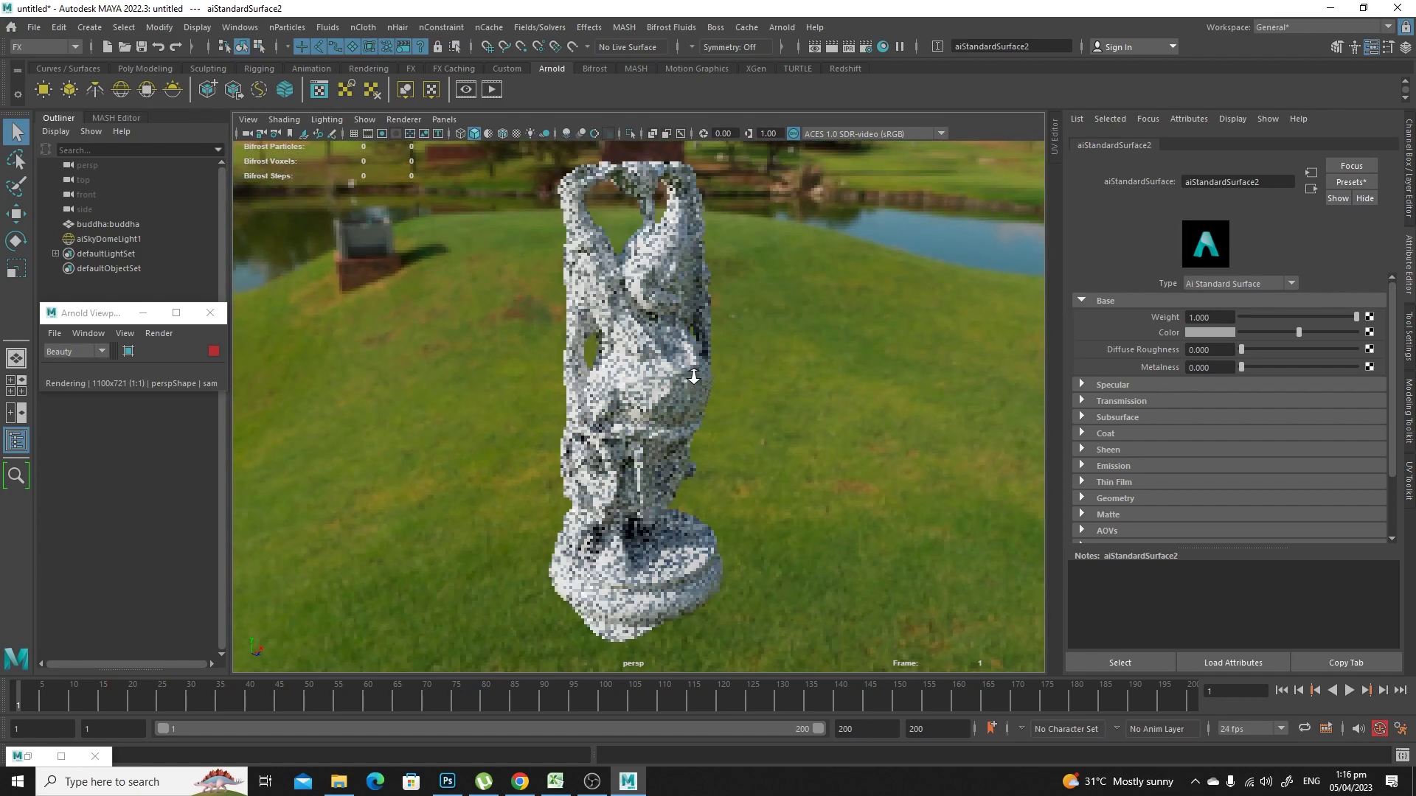
{"action": "scroll", "coordinate": [808, 396], "scroll_direction": "up", "scroll_amount": 3}
{"action": "left_click_drag", "start_coordinate": [755, 447], "coordinate": [812, 456], "text": "alt"}
{"action": "scroll", "coordinate": [765, 425], "scroll_direction": "up", "scroll_amount": 5}
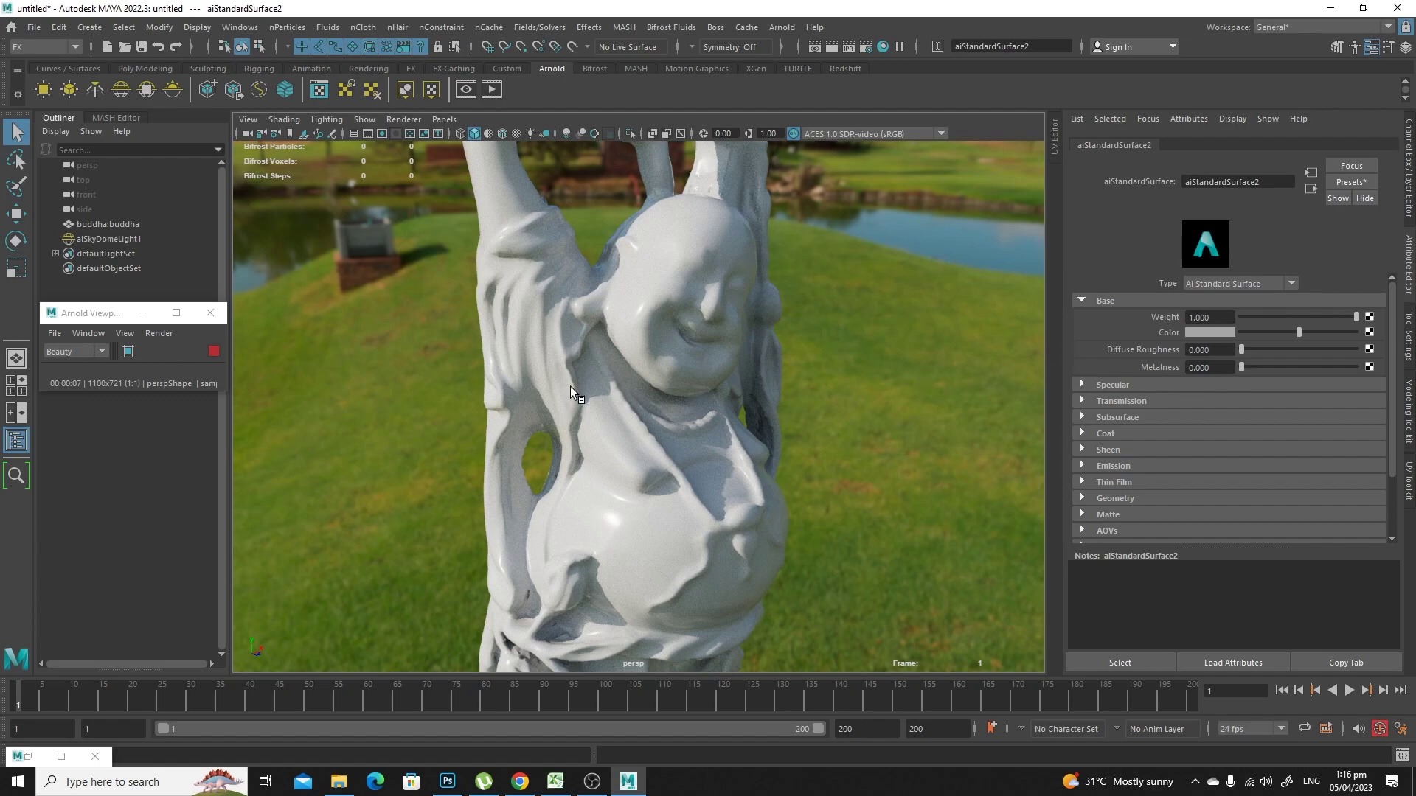
{"action": "left_click_drag", "start_coordinate": [701, 418], "coordinate": [653, 437], "text": "alt"}
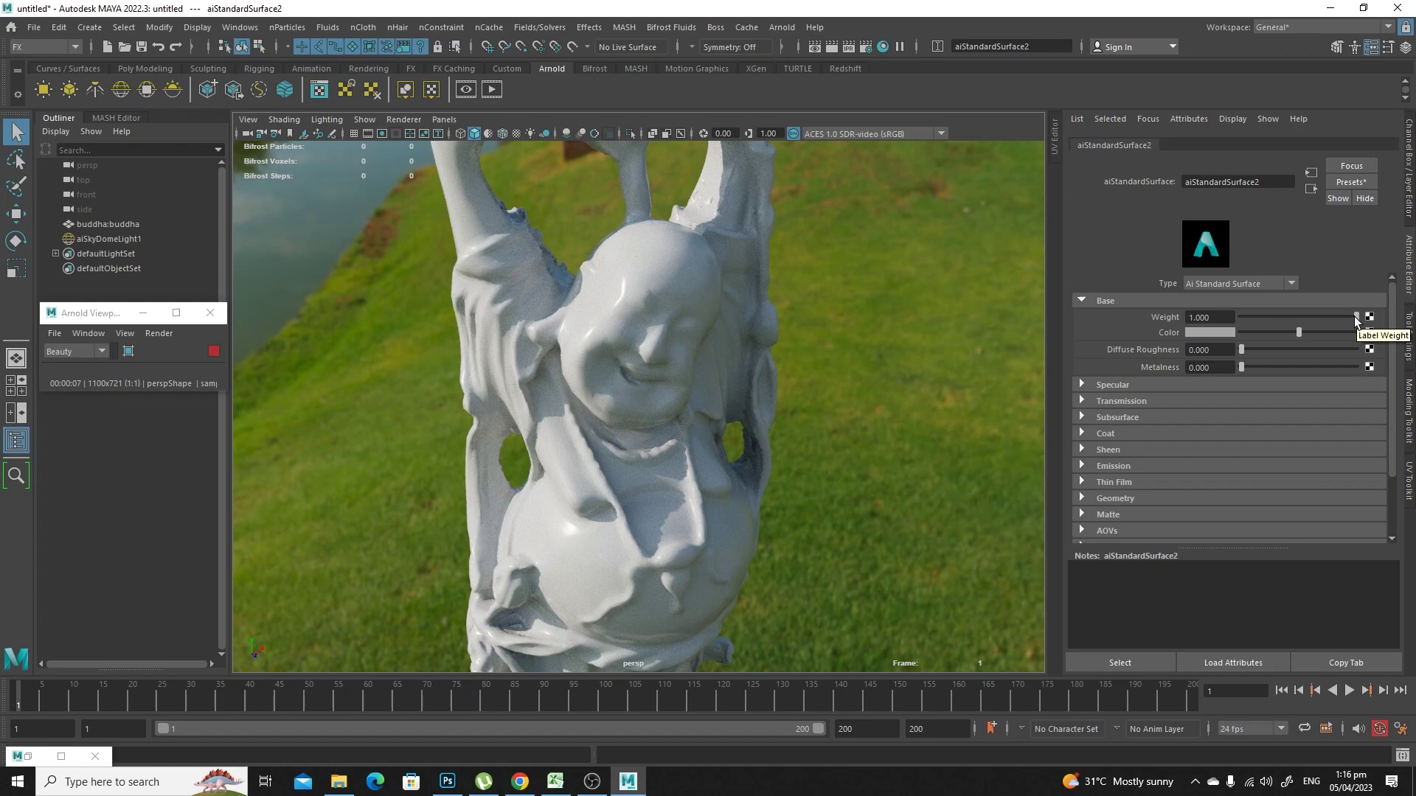
Step: Test lower Base Weight values, including 0 and about 0.7, then restore it to 1.000
{"action": "mouse_move", "coordinate": [1354, 318]}
{"action": "left_mouse_down"}
{"action": "mouse_move", "coordinate": [1239, 320]}
{"action": "mouse_move", "coordinate": [1360, 320]}
{"action": "mouse_move", "coordinate": [1242, 321]}
{"action": "mouse_move", "coordinate": [1361, 336]}
{"action": "left_mouse_up"}
{"action": "left_click_drag", "start_coordinate": [1343, 316], "coordinate": [1359, 316]}
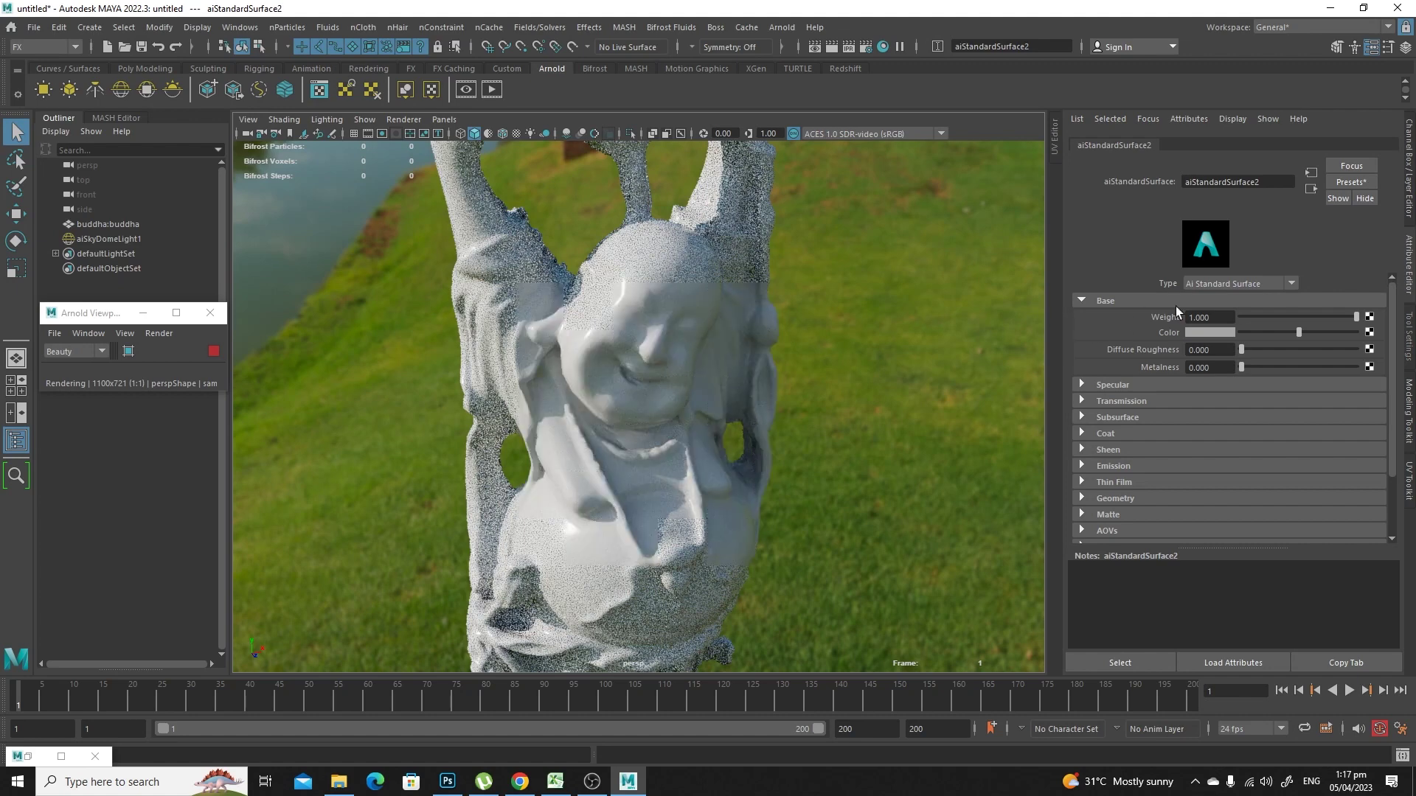
{"action": "left_click_drag", "start_coordinate": [1355, 317], "coordinate": [1172, 322]}
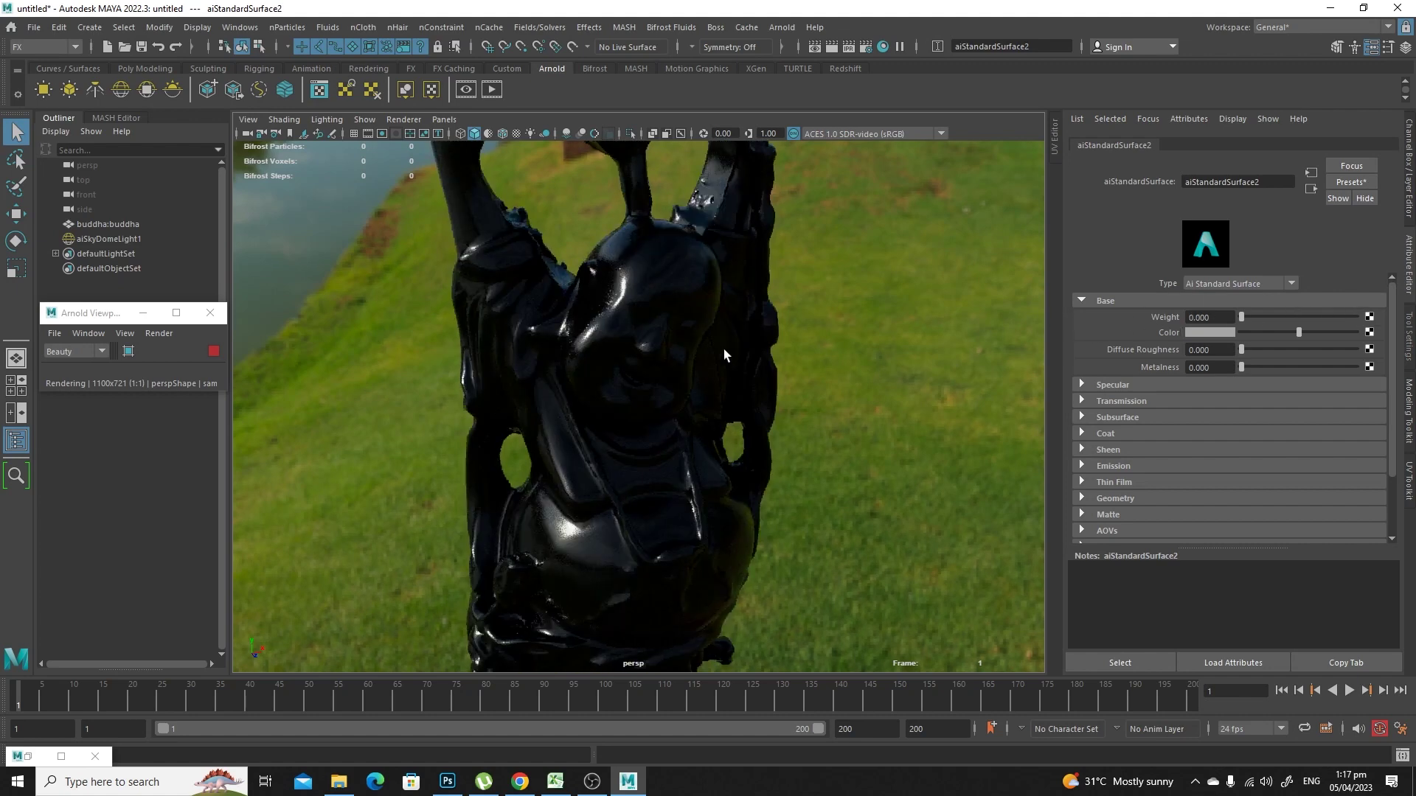
{"action": "left_click_drag", "start_coordinate": [604, 432], "coordinate": [689, 441], "text": "alt"}
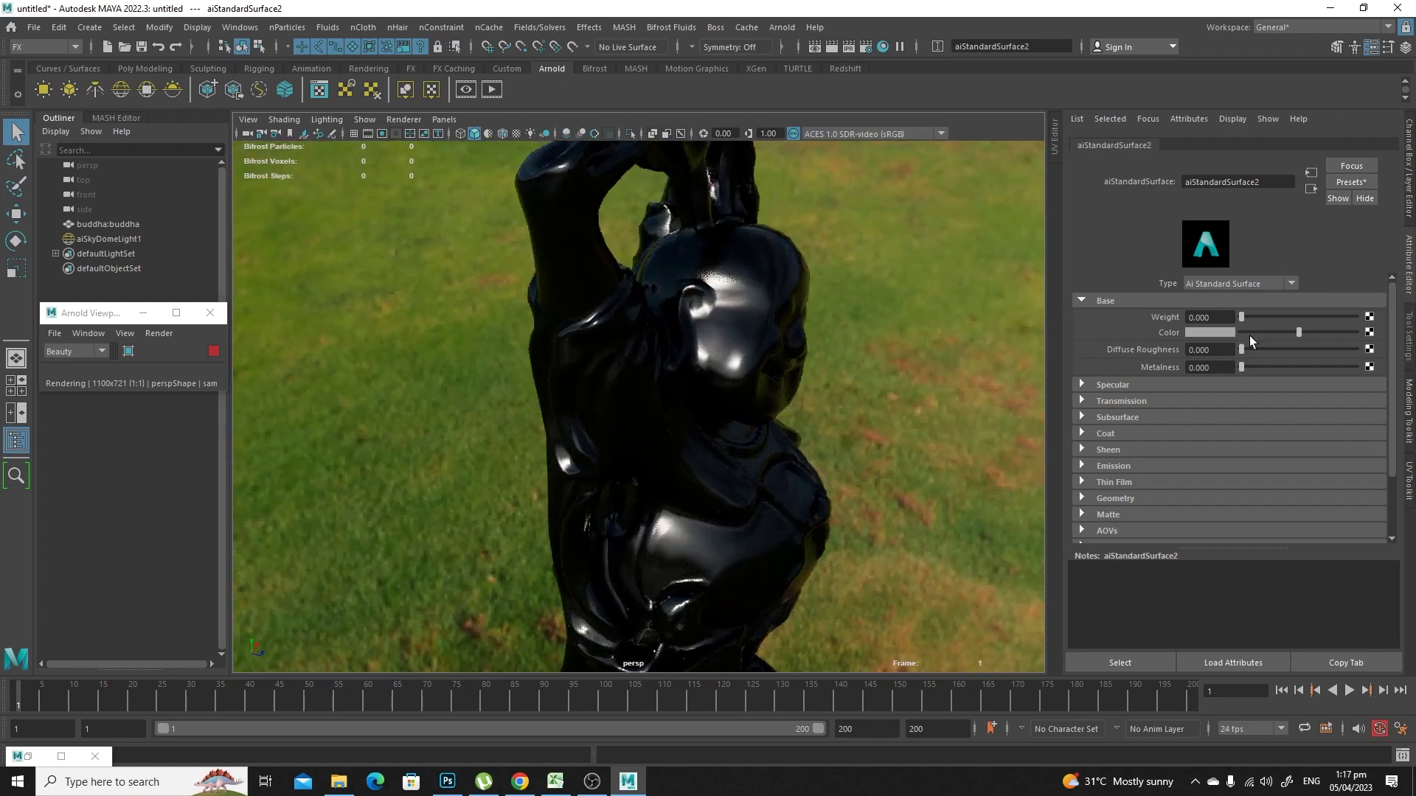
{"action": "key", "text": "ctrl+z"}
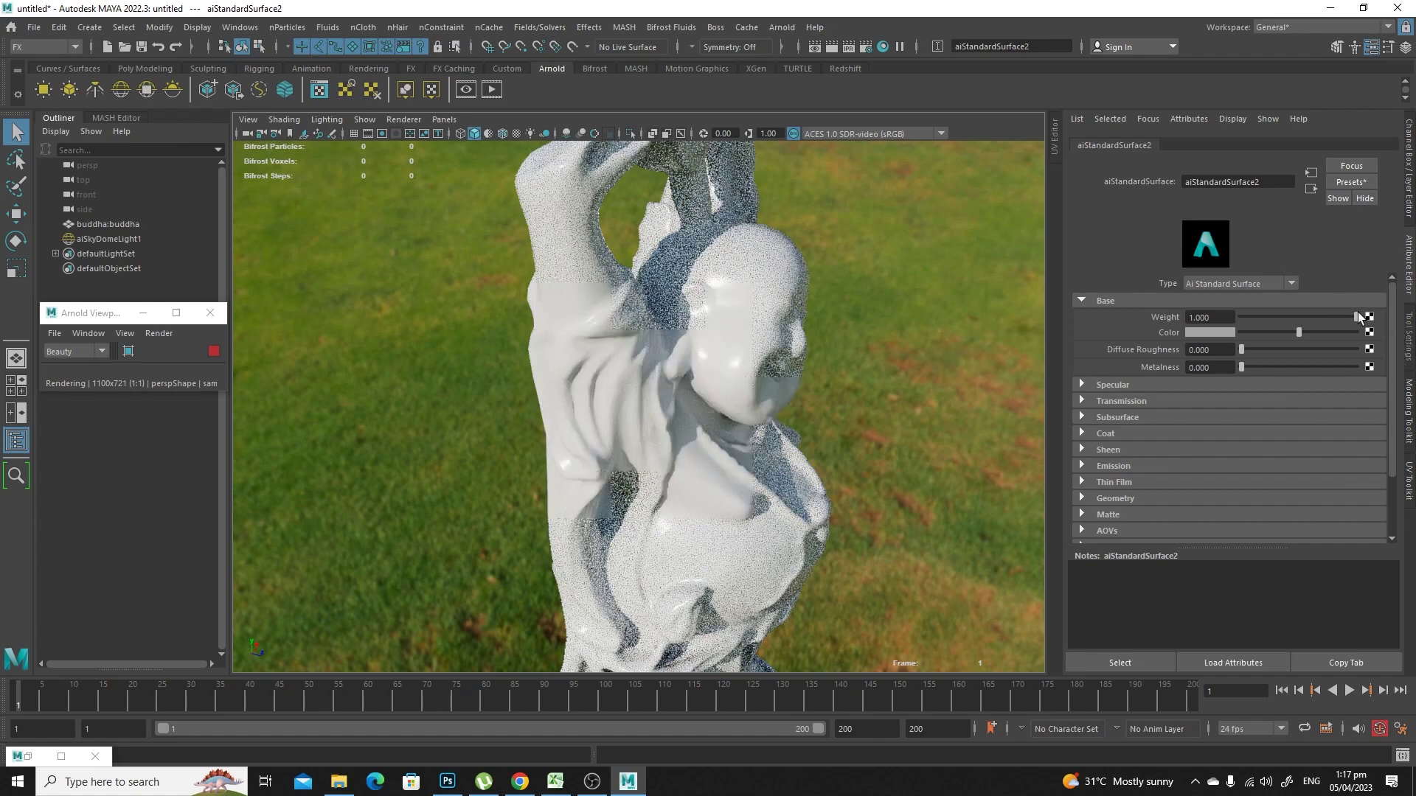
{"action": "left_click_drag", "start_coordinate": [1356, 317], "coordinate": [1319, 317]}
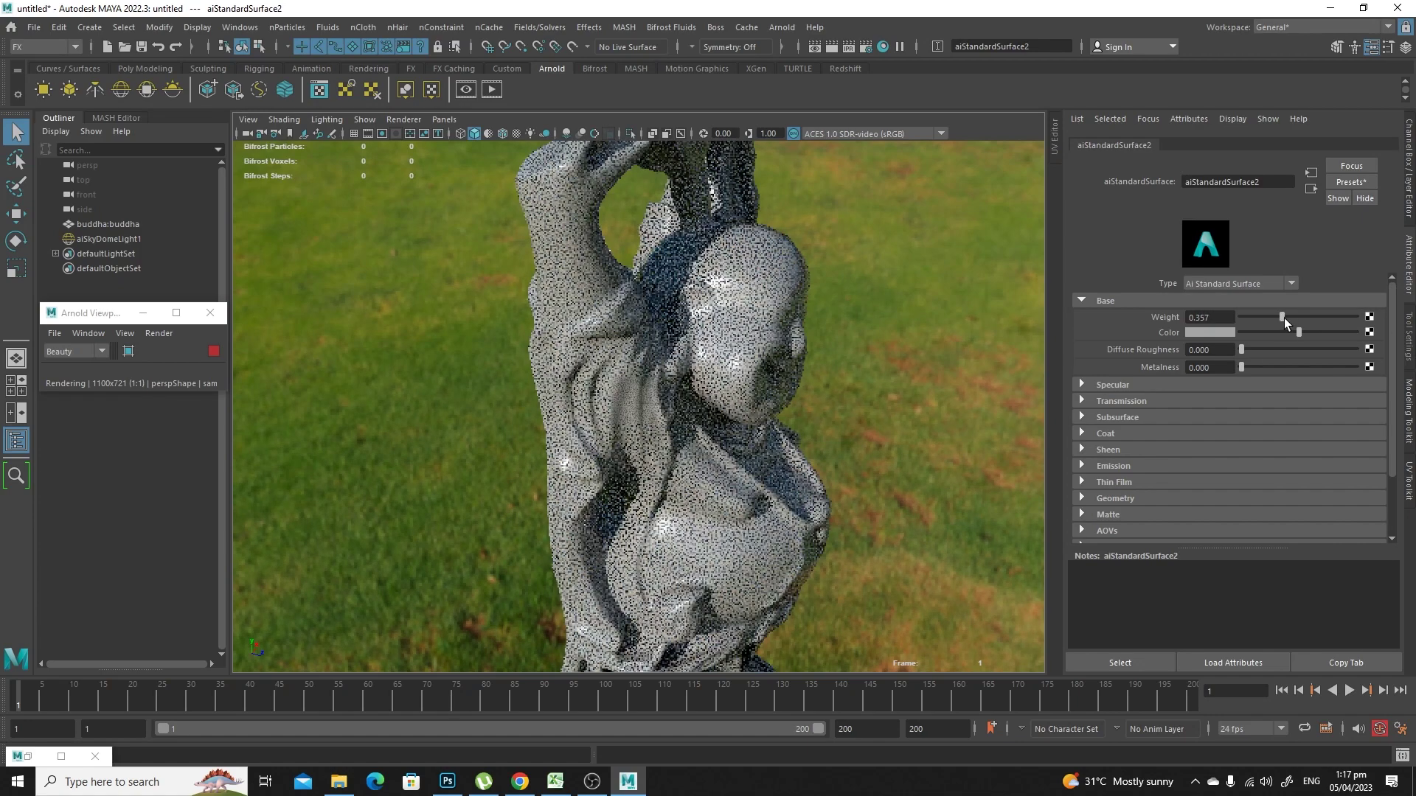
{"action": "key", "text": "ctrl+z"}
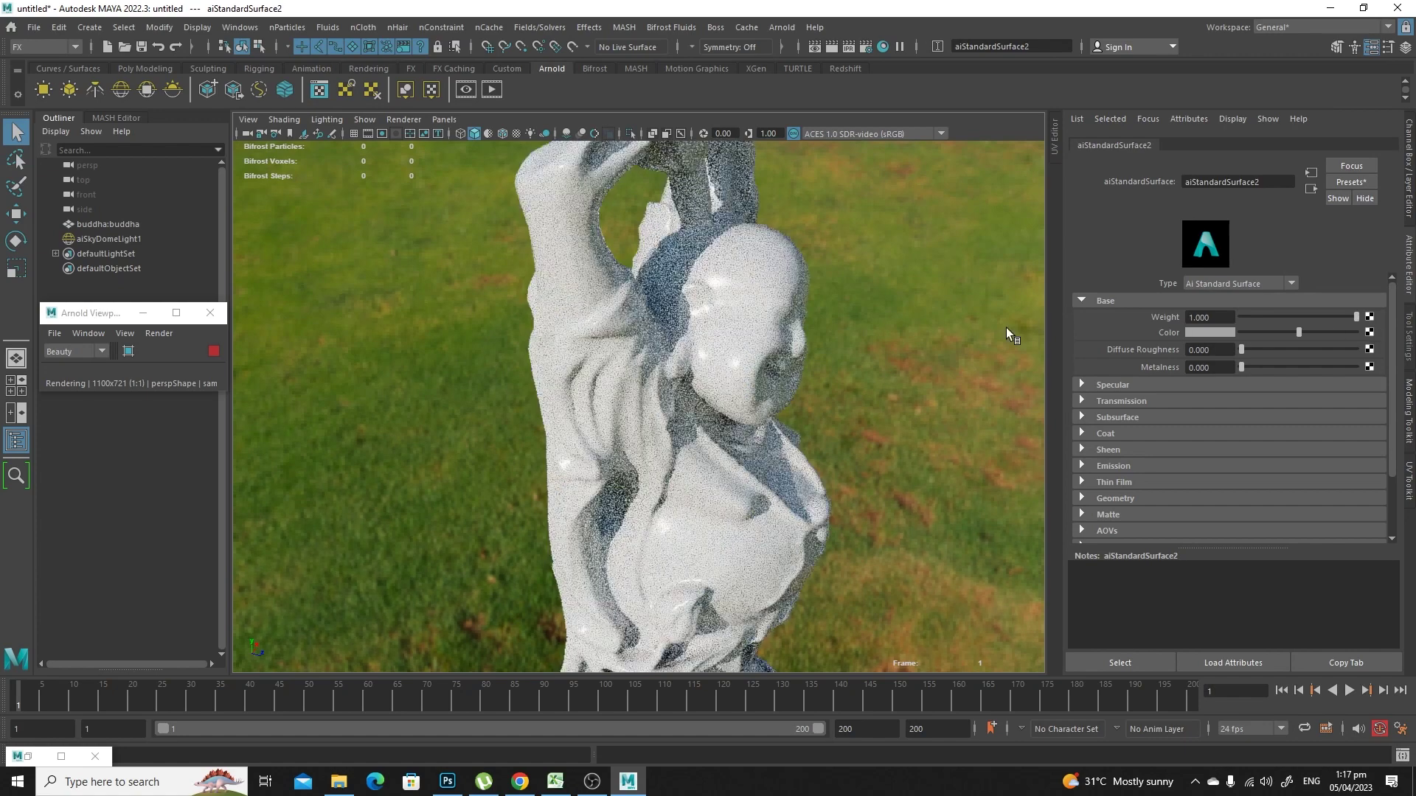
{"action": "left_click_drag", "start_coordinate": [919, 489], "coordinate": [1009, 480], "text": "alt"}
Step: Try red, brown, cyan, magenta, blue, pinkish-red and green base colours from history and the HSV wheel
{"action": "left_click", "coordinate": [1222, 332]}
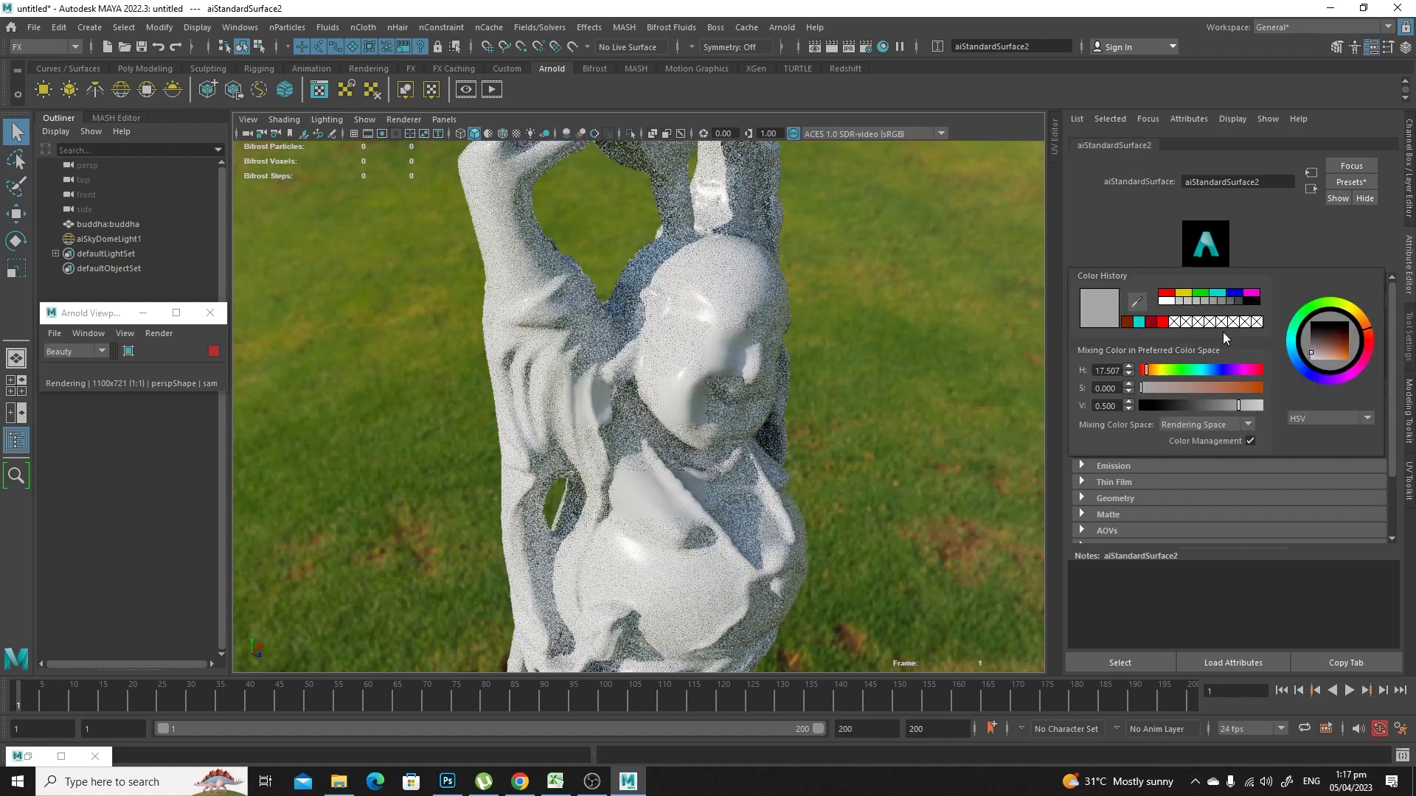
{"action": "left_click", "coordinate": [1163, 322]}
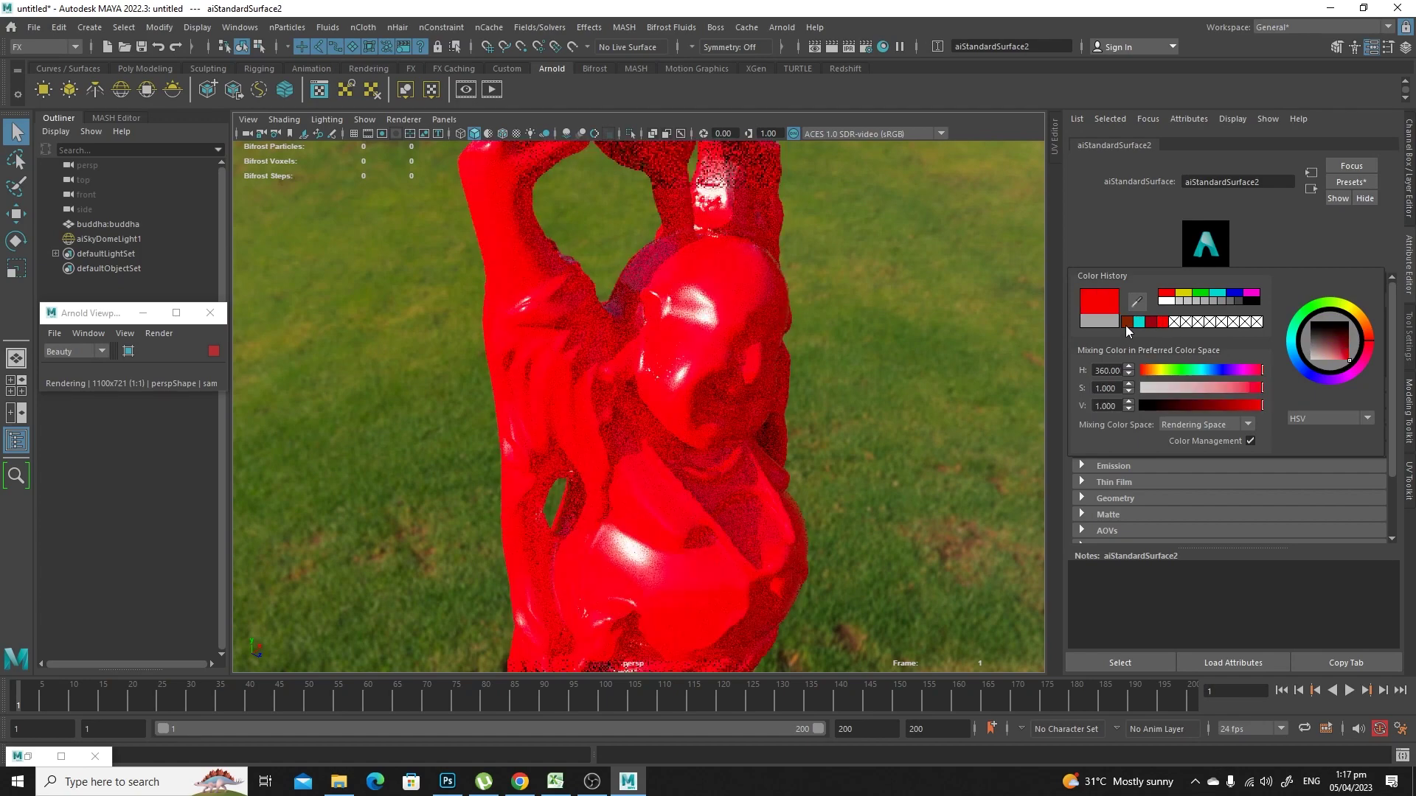
{"action": "left_click", "coordinate": [1125, 322]}
{"action": "left_click", "coordinate": [1217, 293]}
{"action": "left_click", "coordinate": [1251, 293]}
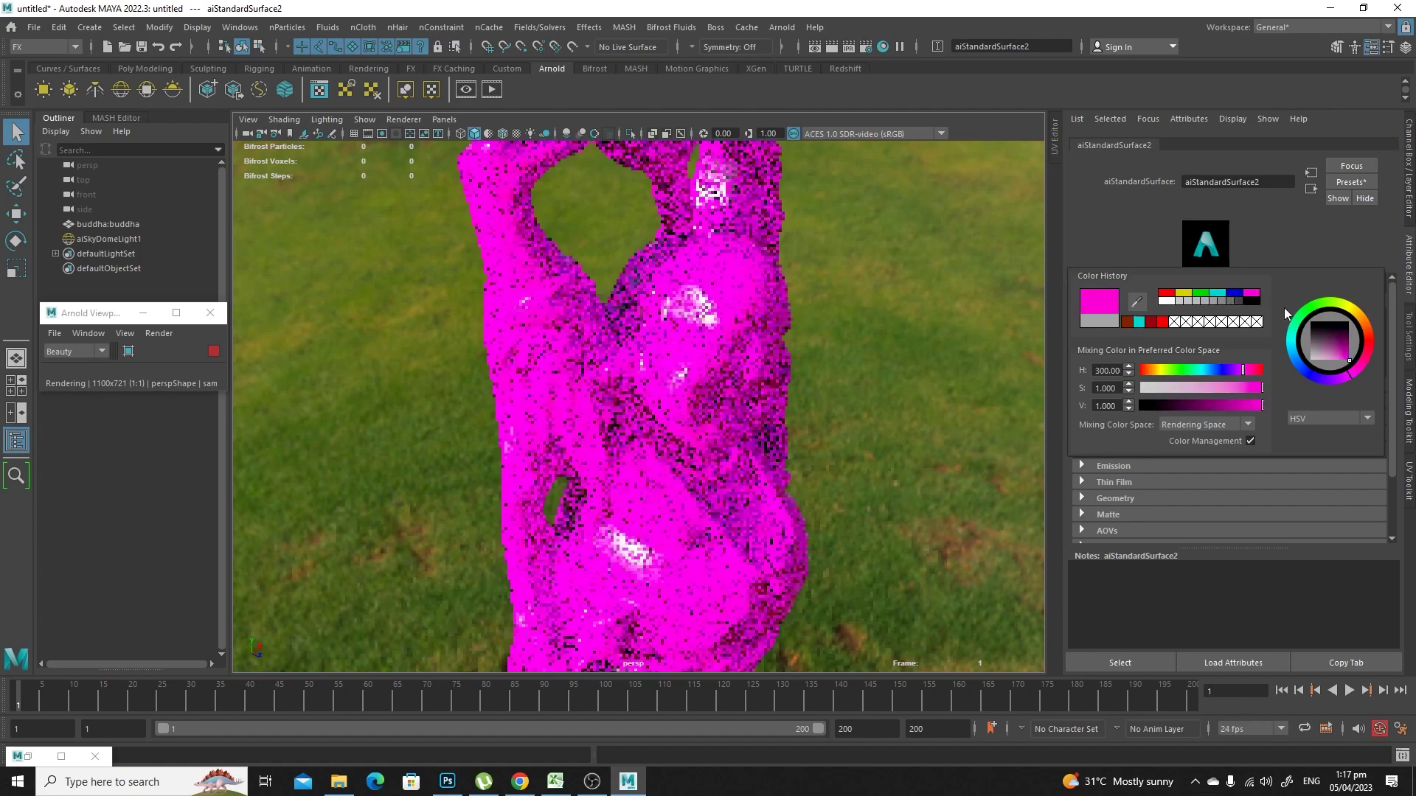
{"action": "left_click", "coordinate": [1303, 370]}
{"action": "left_click", "coordinate": [1329, 343]}
{"action": "left_click", "coordinate": [1359, 306]}
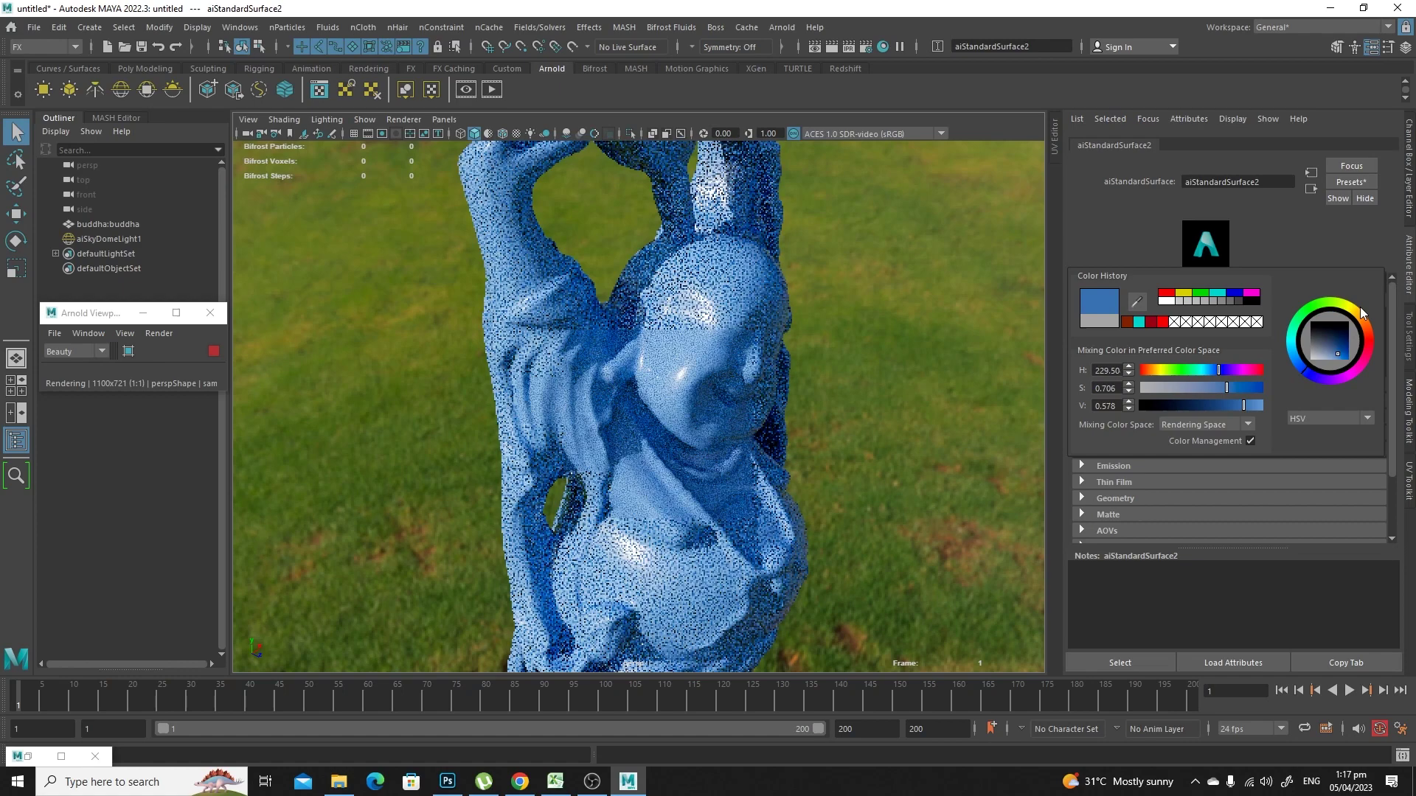
{"action": "left_click", "coordinate": [1337, 353]}
{"action": "left_click", "coordinate": [1370, 338]}
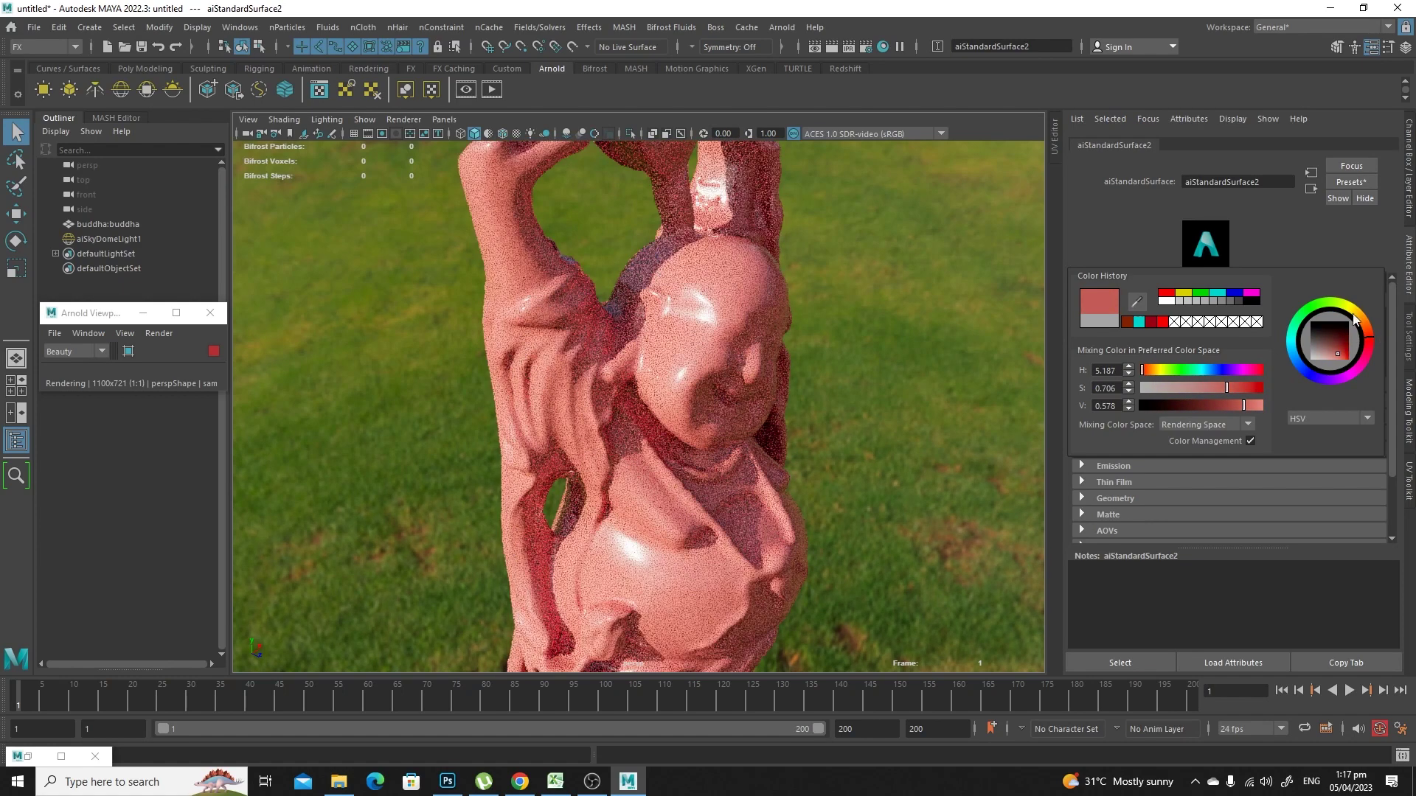
{"action": "left_click", "coordinate": [1348, 314]}
{"action": "left_click", "coordinate": [1324, 308]}
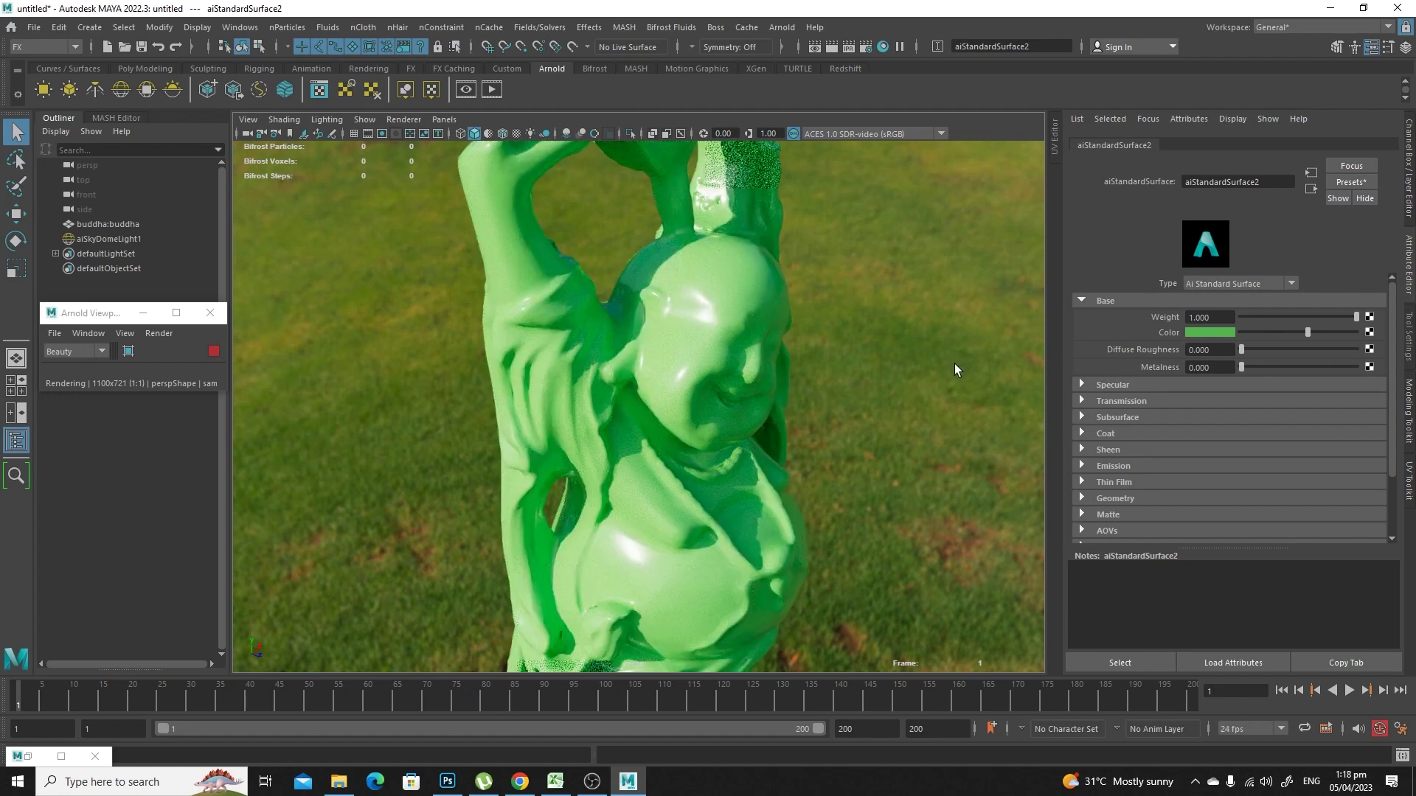
Step: Change the base colour from deep green to a light blue
{"action": "left_click", "coordinate": [1226, 334]}
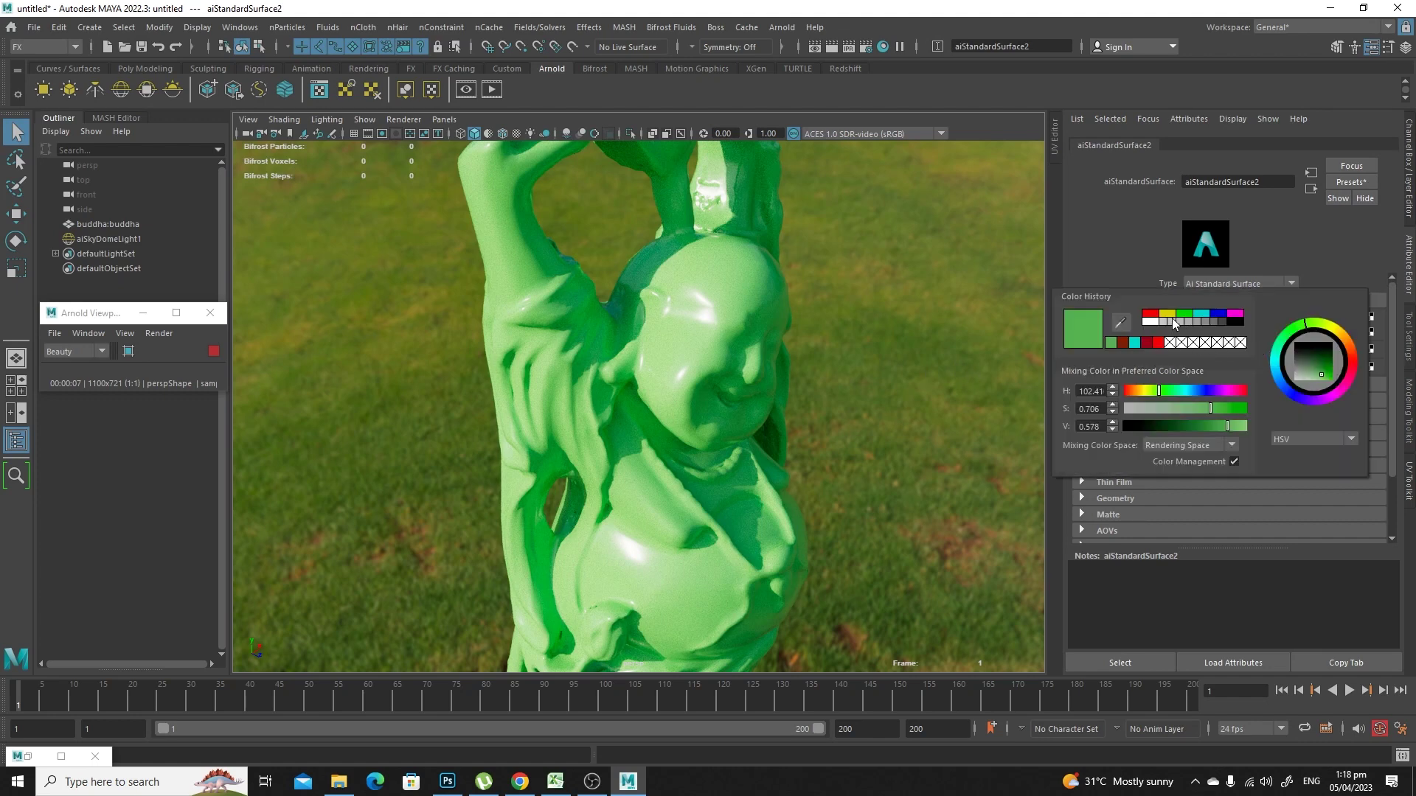
{"action": "left_click", "coordinate": [1307, 353]}
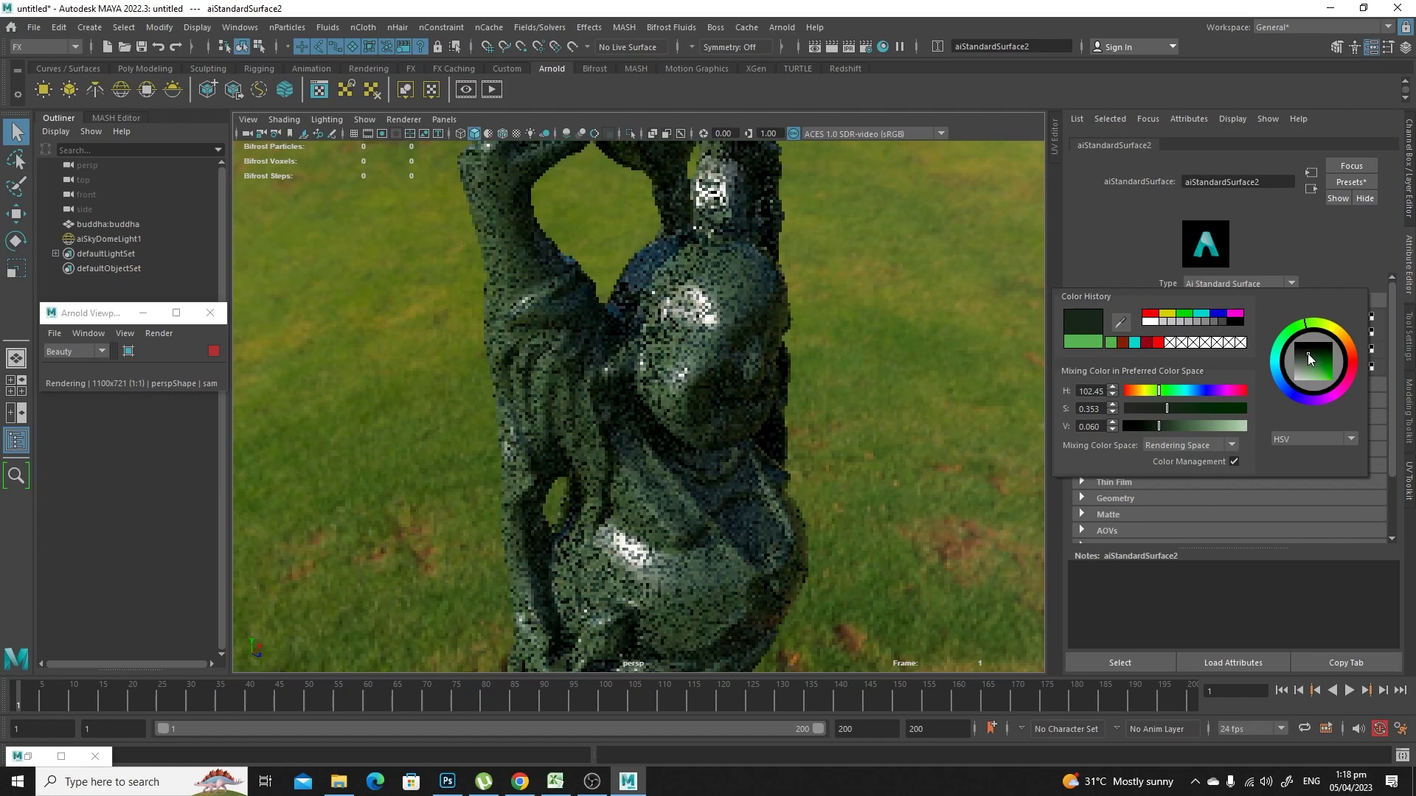
{"action": "left_click_drag", "start_coordinate": [1308, 353], "coordinate": [1279, 395]}
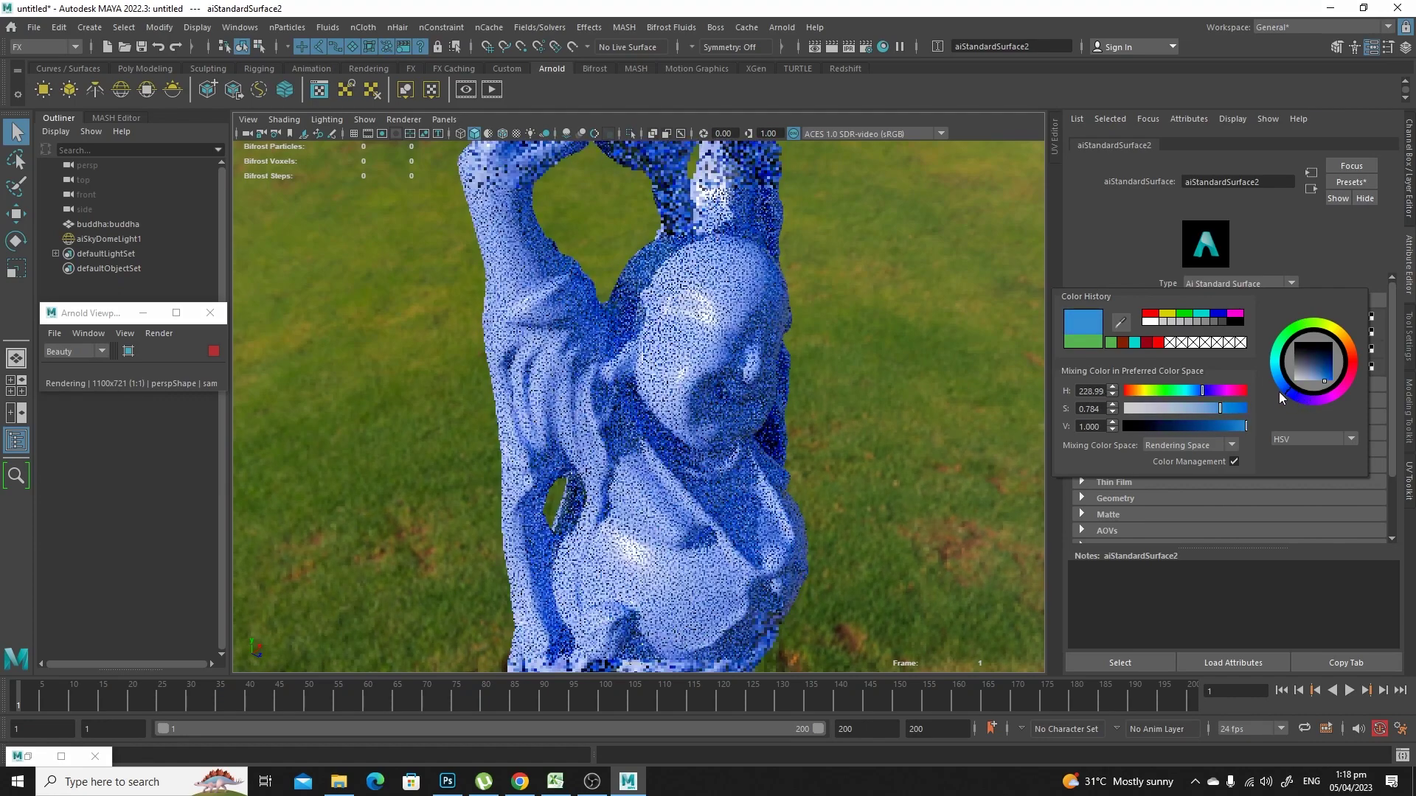
{"action": "left_click_drag", "start_coordinate": [1001, 484], "coordinate": [541, 427], "text": "alt"}
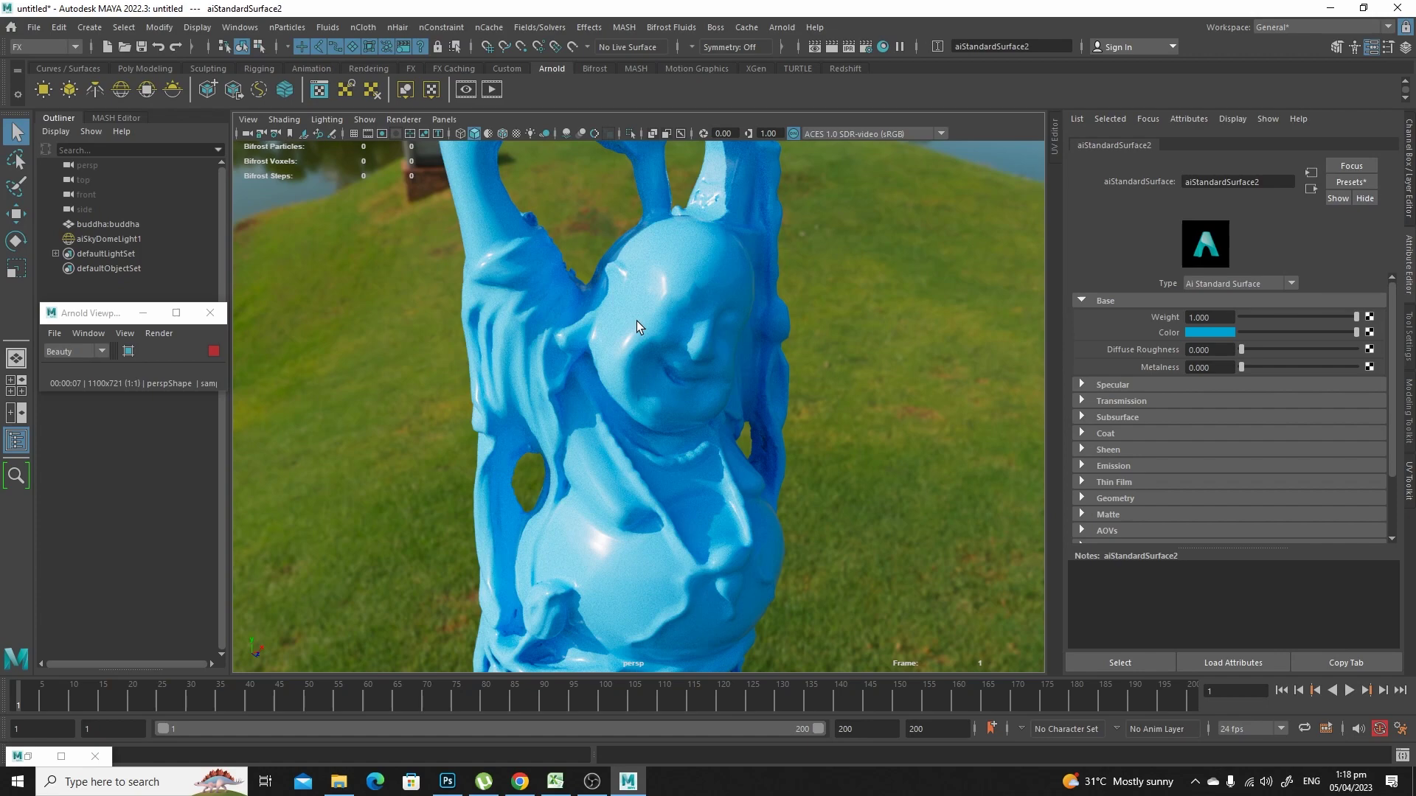
{"action": "left_click_drag", "start_coordinate": [737, 426], "coordinate": [784, 410], "text": "alt"}
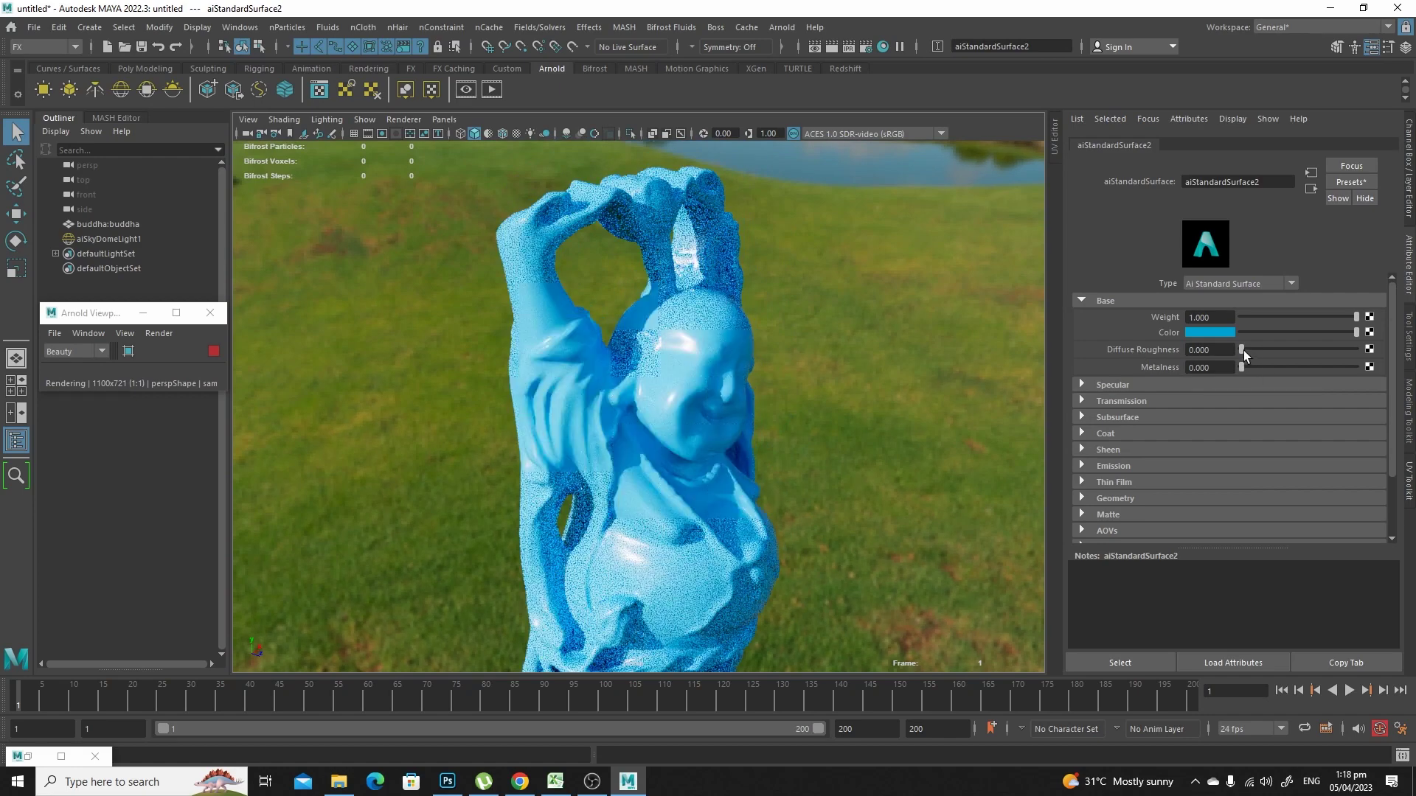
Step: Test a higher Diffuse Roughness, then reset it to 0.000
{"action": "left_click_drag", "start_coordinate": [1243, 351], "coordinate": [1360, 357]}
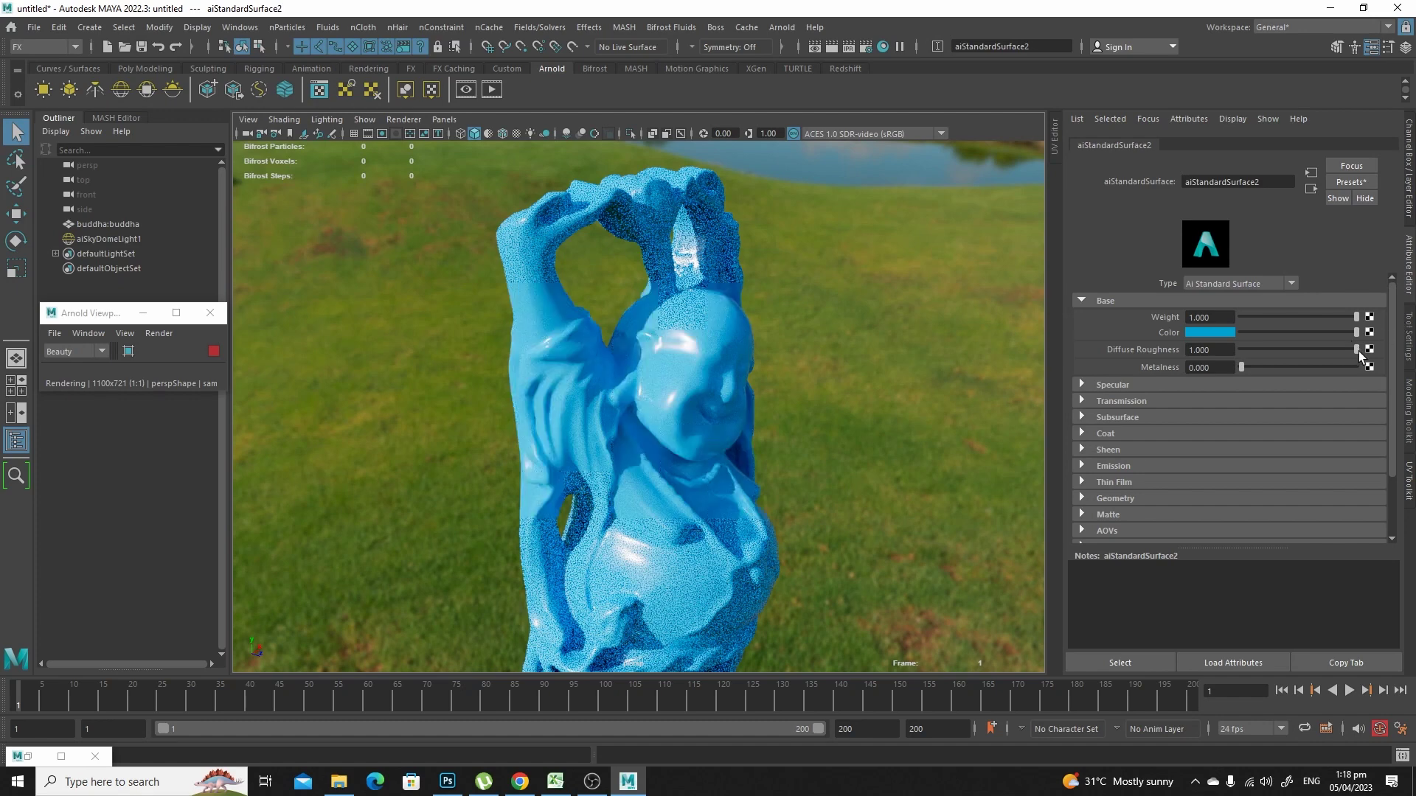
{"action": "left_click_drag", "start_coordinate": [1356, 349], "coordinate": [1238, 357]}
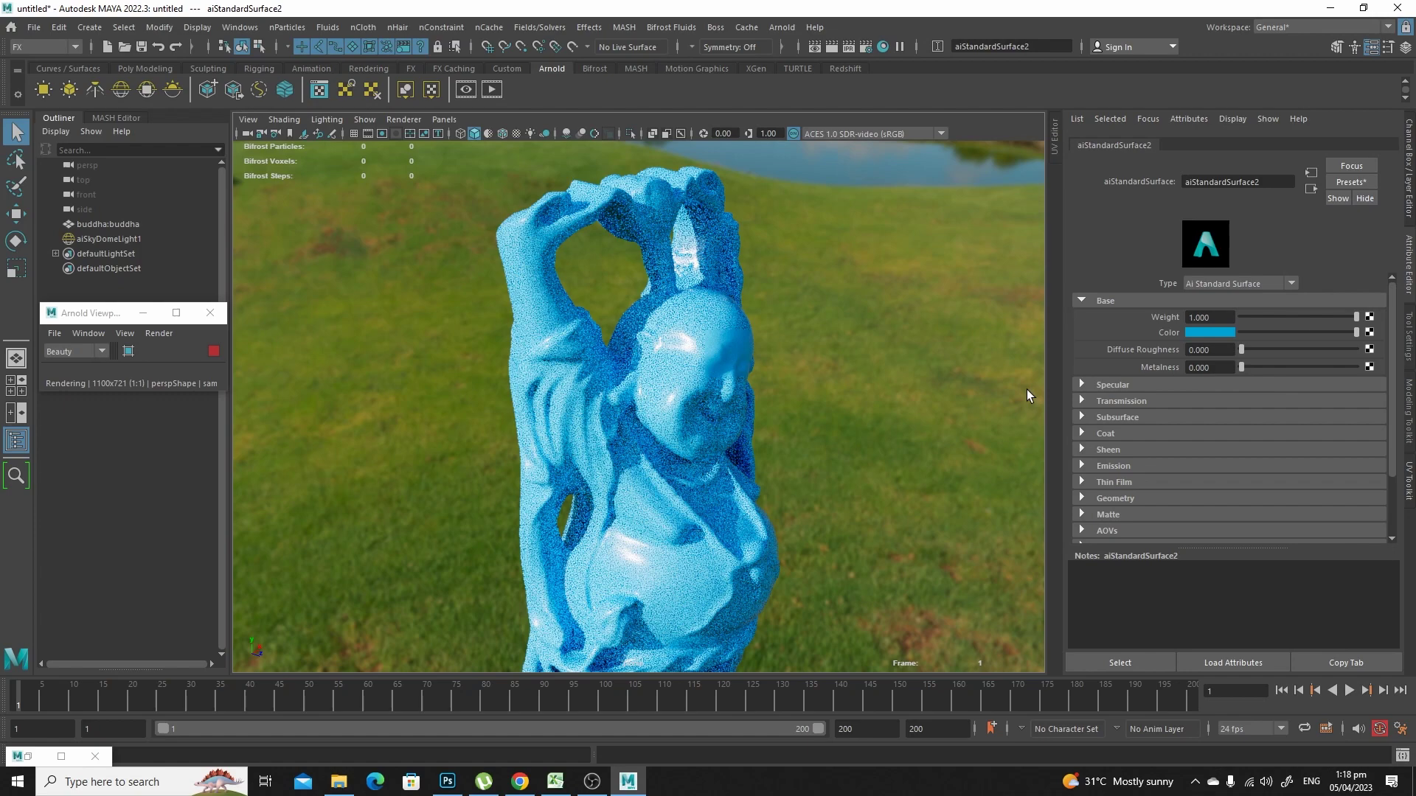
{"action": "left_click_drag", "start_coordinate": [745, 481], "coordinate": [516, 399], "text": "alt"}
Step: Duplicate the Buddha with Ctrl+D and move the copy, buddha1, slightly left beside the original
{"action": "left_click", "coordinate": [511, 392]}
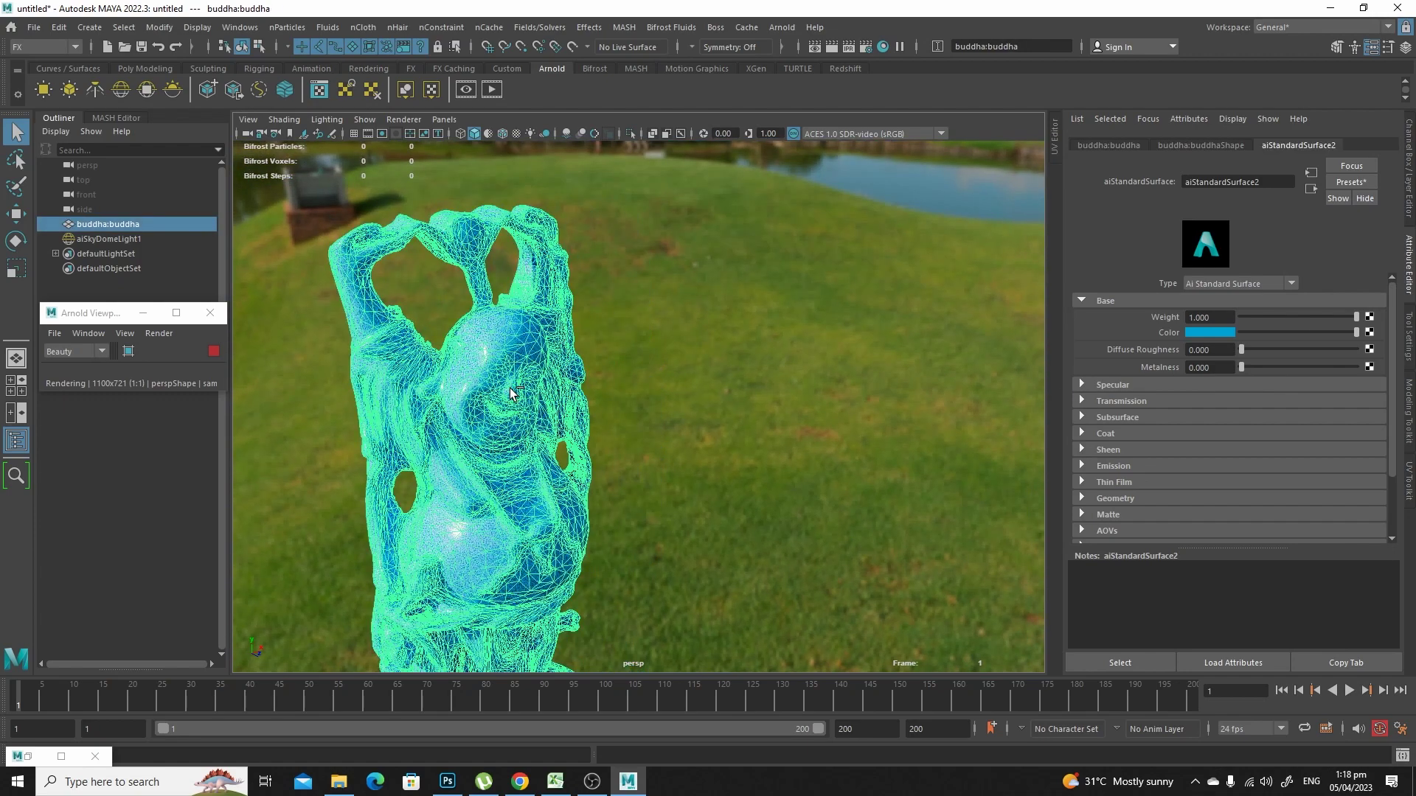
{"action": "key", "text": "ctrl+d"}
{"action": "key", "text": "w"}
{"action": "left_click_drag", "start_coordinate": [593, 561], "coordinate": [683, 564]}
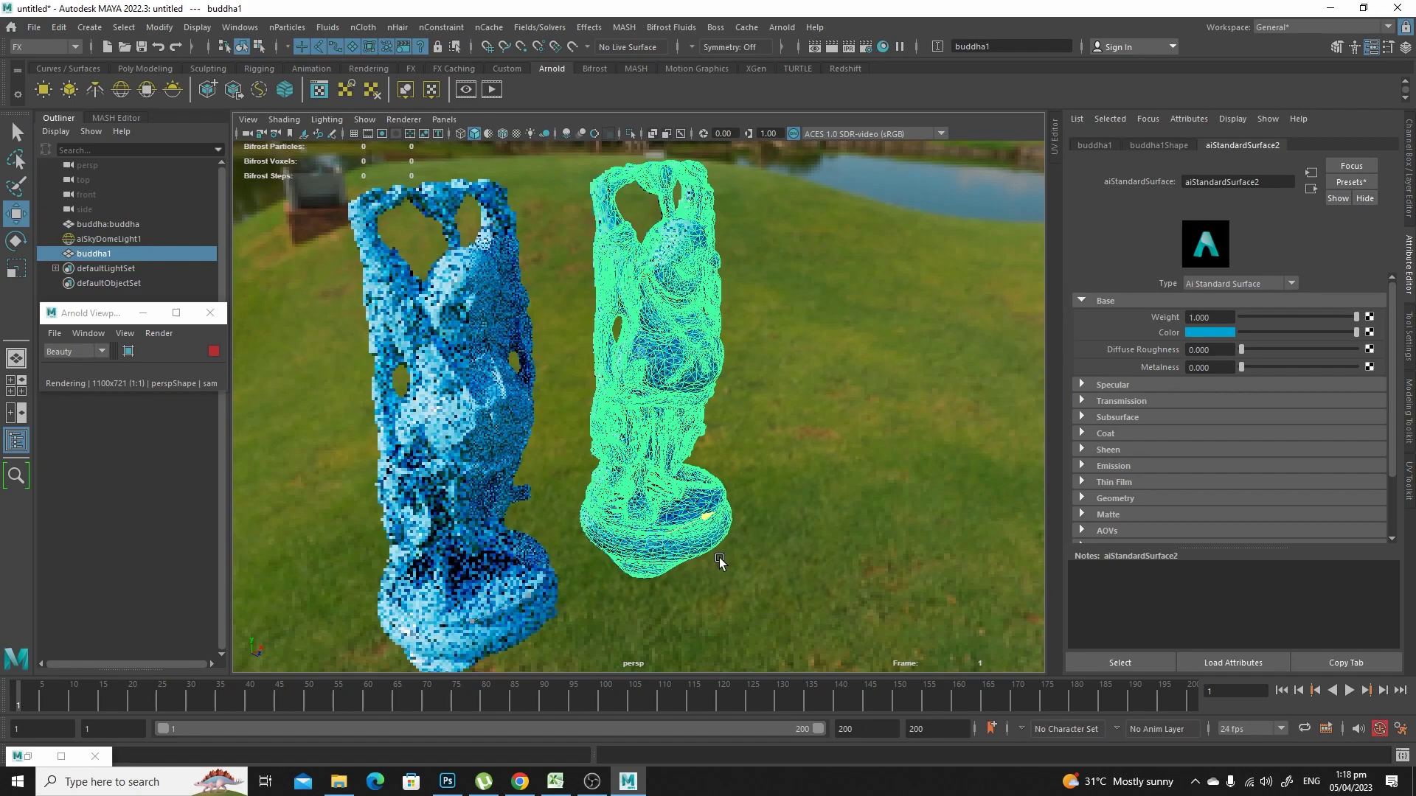
{"action": "left_click_drag", "start_coordinate": [720, 562], "coordinate": [709, 562]}
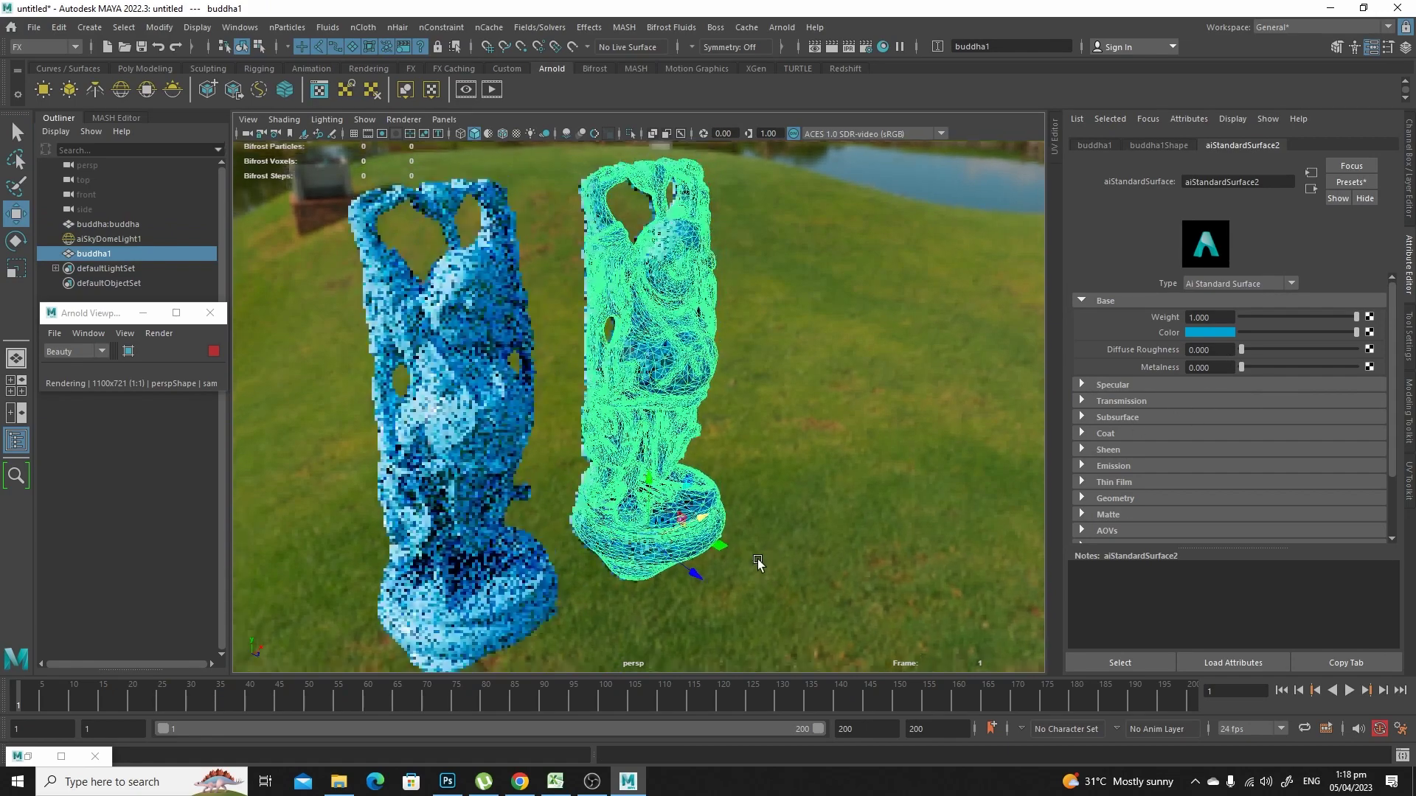
Step: Create a new aiStandardSurface4 in Hypershade and assign it to the right Buddha
{"action": "left_click", "coordinate": [61, 755]}
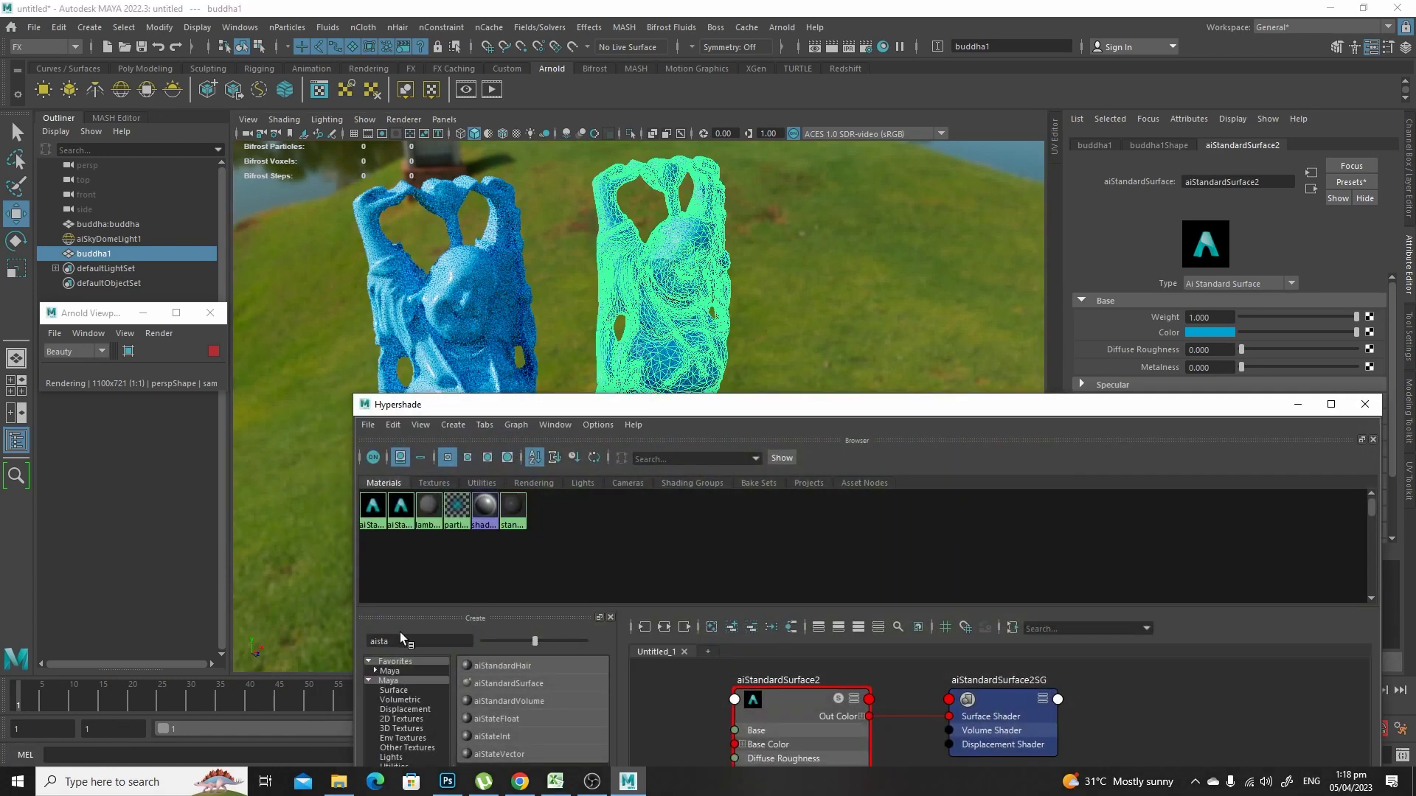
{"action": "left_click", "coordinate": [534, 682]}
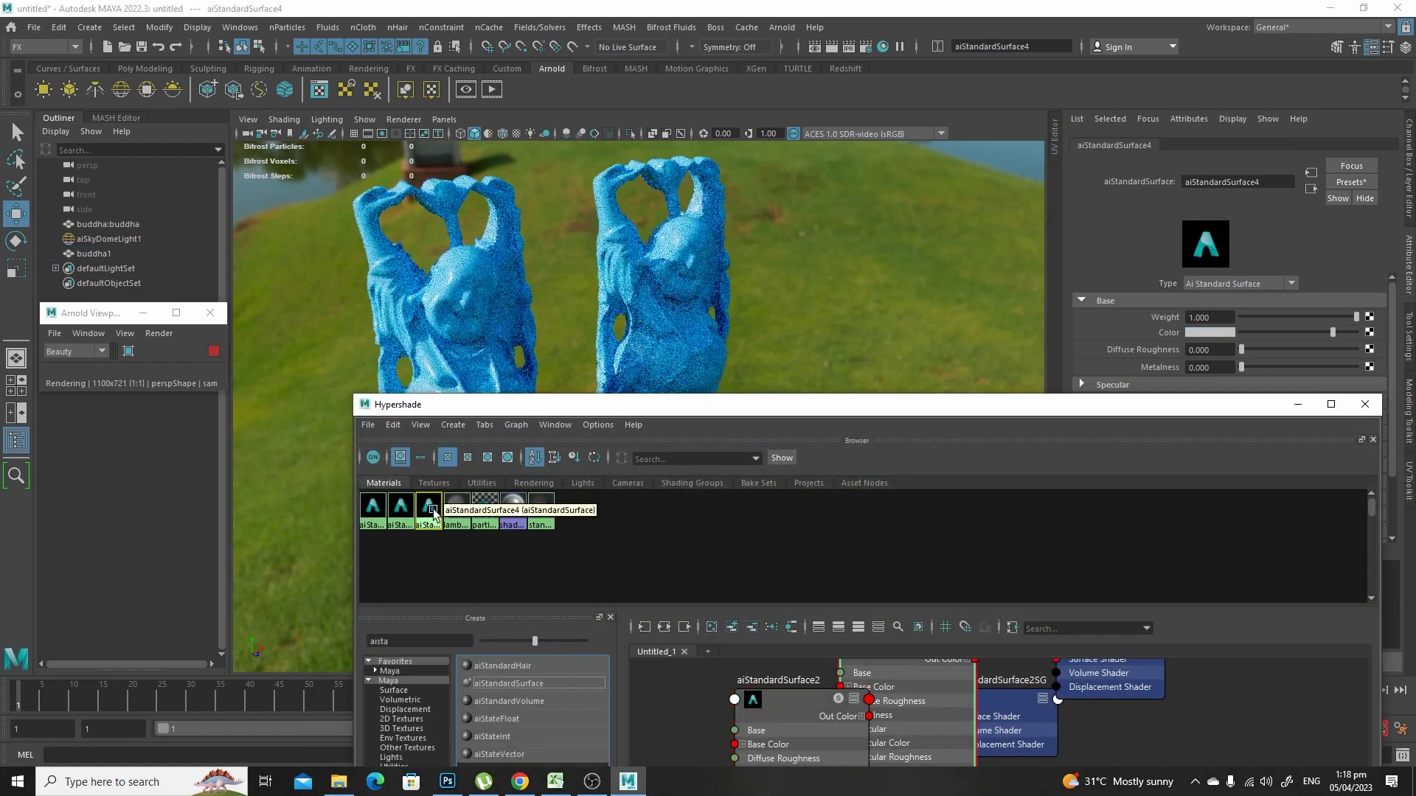
{"action": "middle_click_drag", "start_coordinate": [428, 510], "coordinate": [675, 346]}
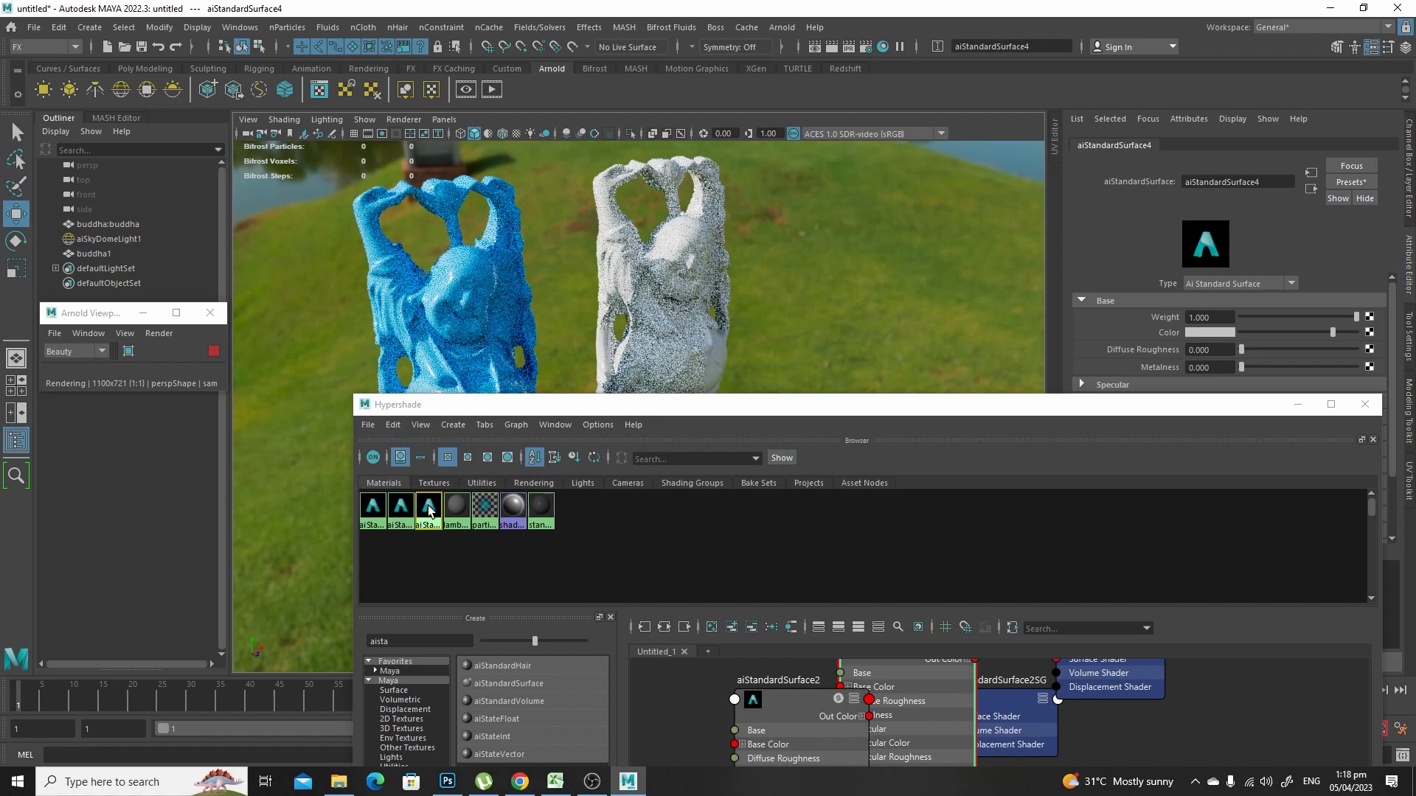
{"action": "left_click", "coordinate": [1298, 404]}
Step: Set aiStandardSurface4's Metalness to 1.000
{"action": "scroll", "coordinate": [750, 426], "scroll_direction": "up", "scroll_amount": 3}
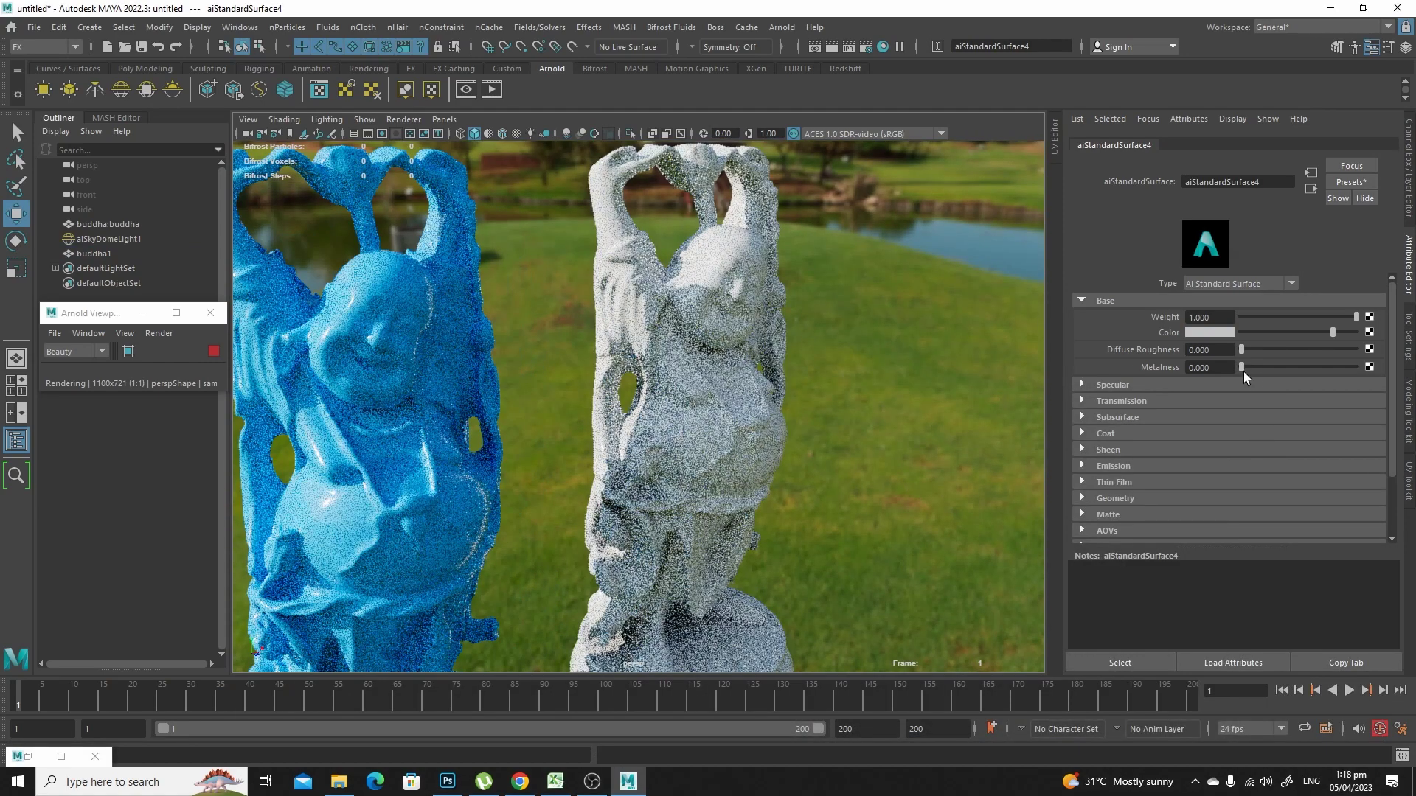
{"action": "left_click_drag", "start_coordinate": [1242, 366], "coordinate": [1361, 368]}
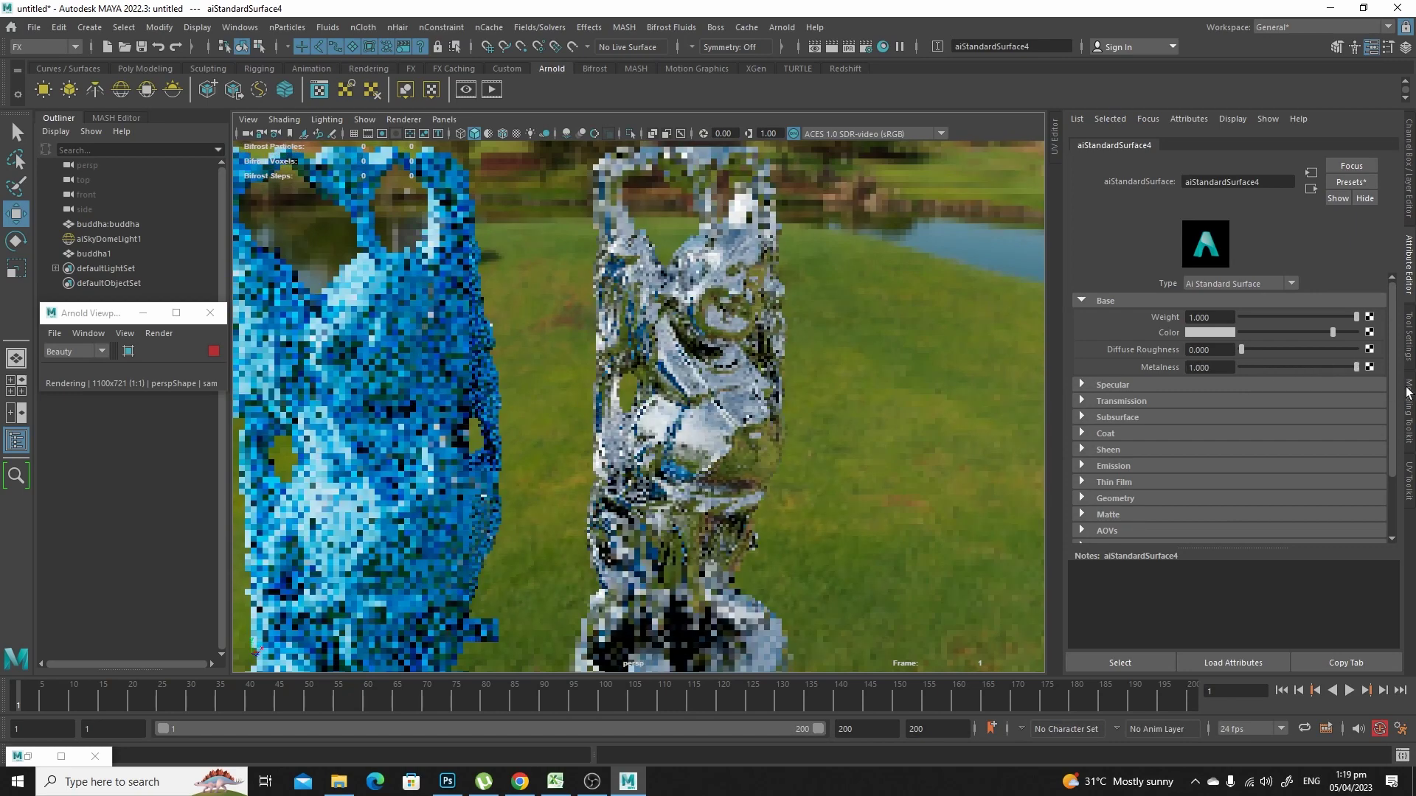
{"action": "left_click_drag", "start_coordinate": [839, 565], "coordinate": [816, 547], "text": "alt"}
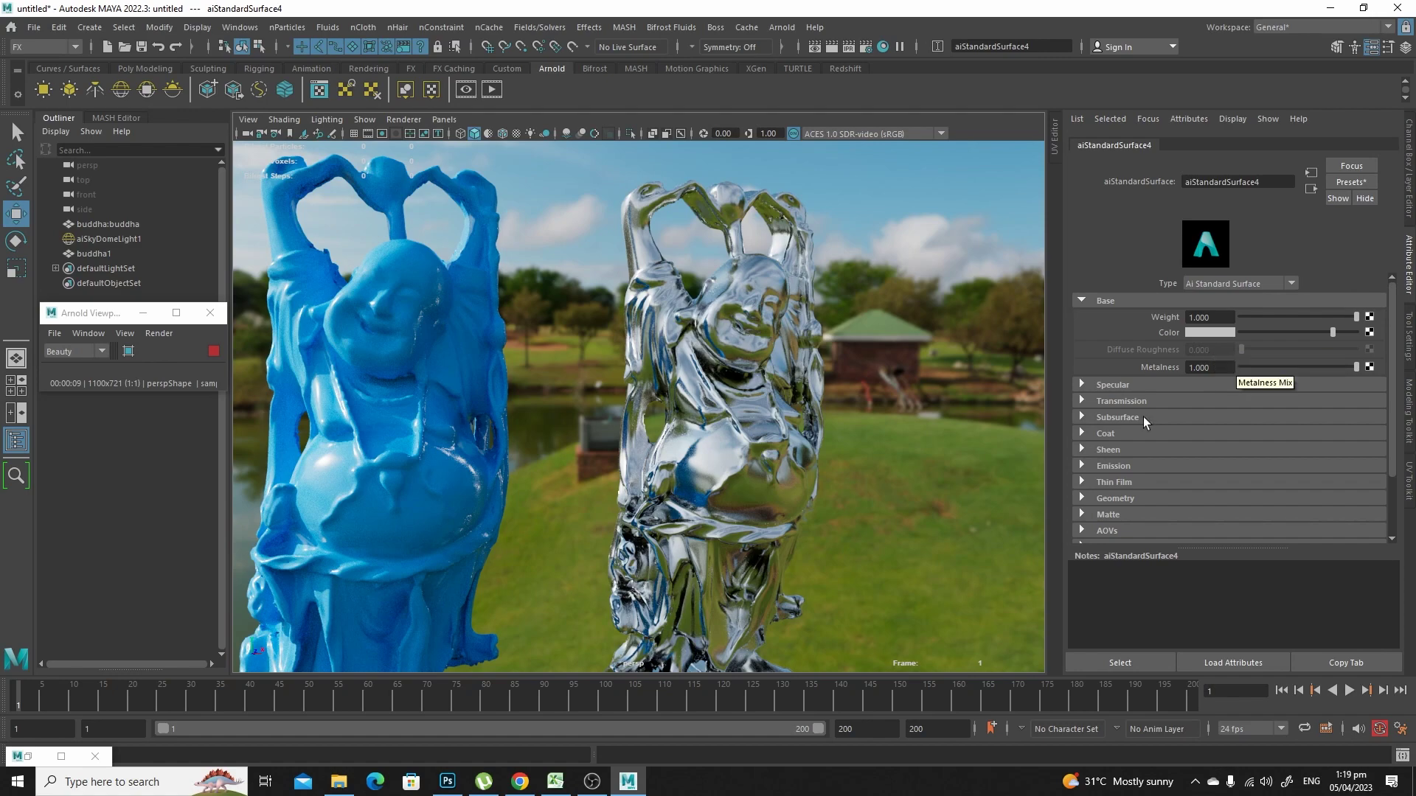
{"action": "left_click_drag", "start_coordinate": [891, 487], "coordinate": [988, 447], "text": "alt"}
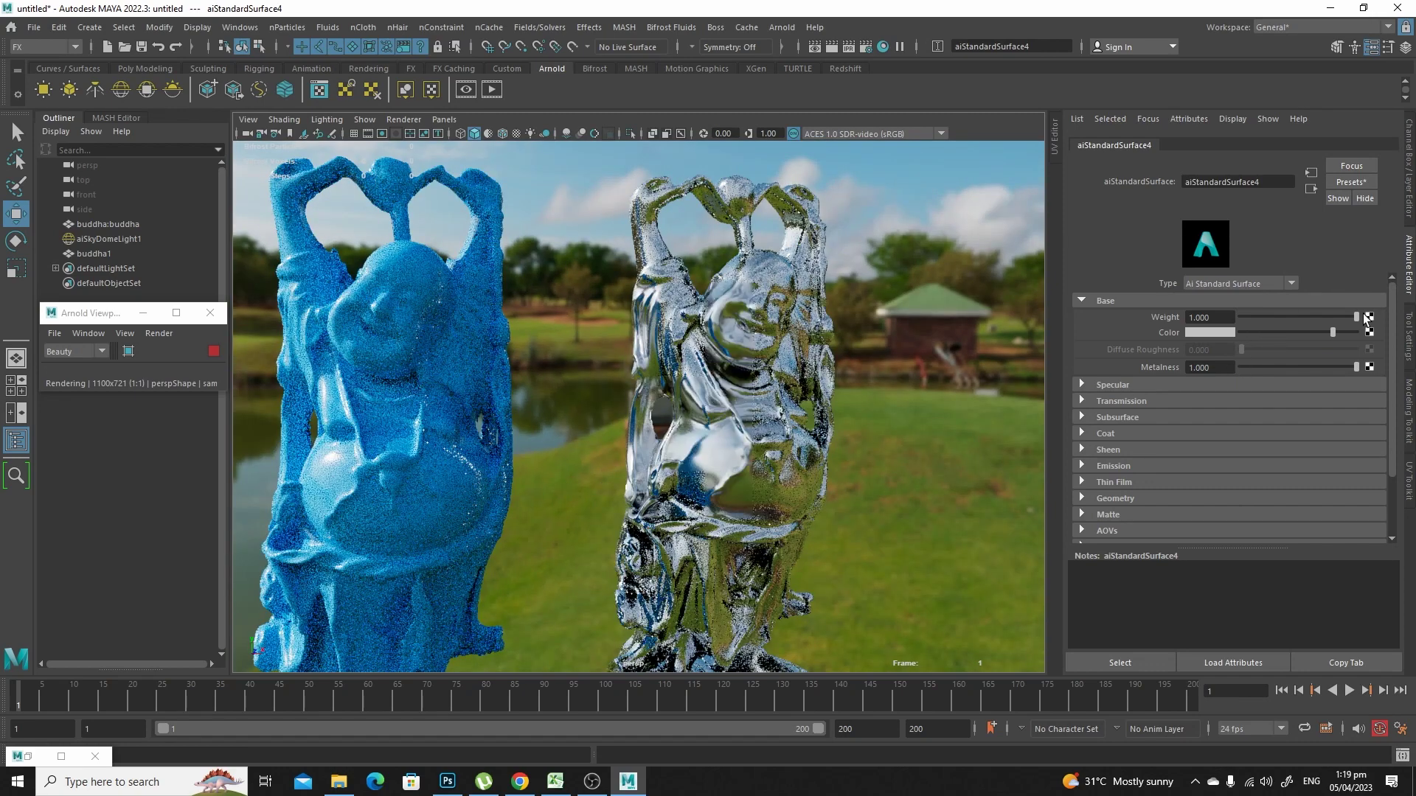
Step: Give the metal a yellow-gold base colour, refining the hue from orange toward yellow
{"action": "left_click", "coordinate": [1233, 332]}
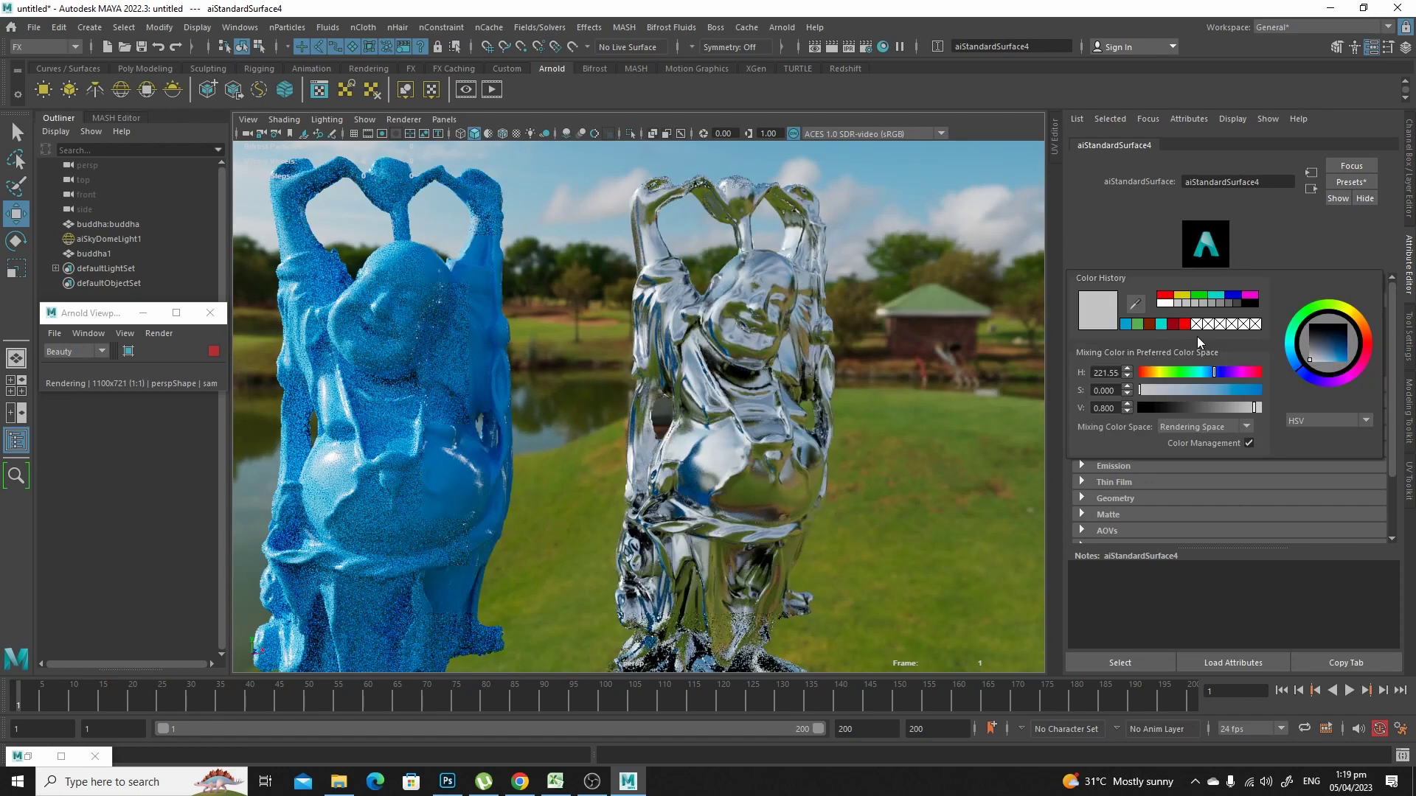
{"action": "left_click", "coordinate": [1183, 301]}
{"action": "scroll", "coordinate": [958, 420], "scroll_direction": "up", "scroll_amount": 3}
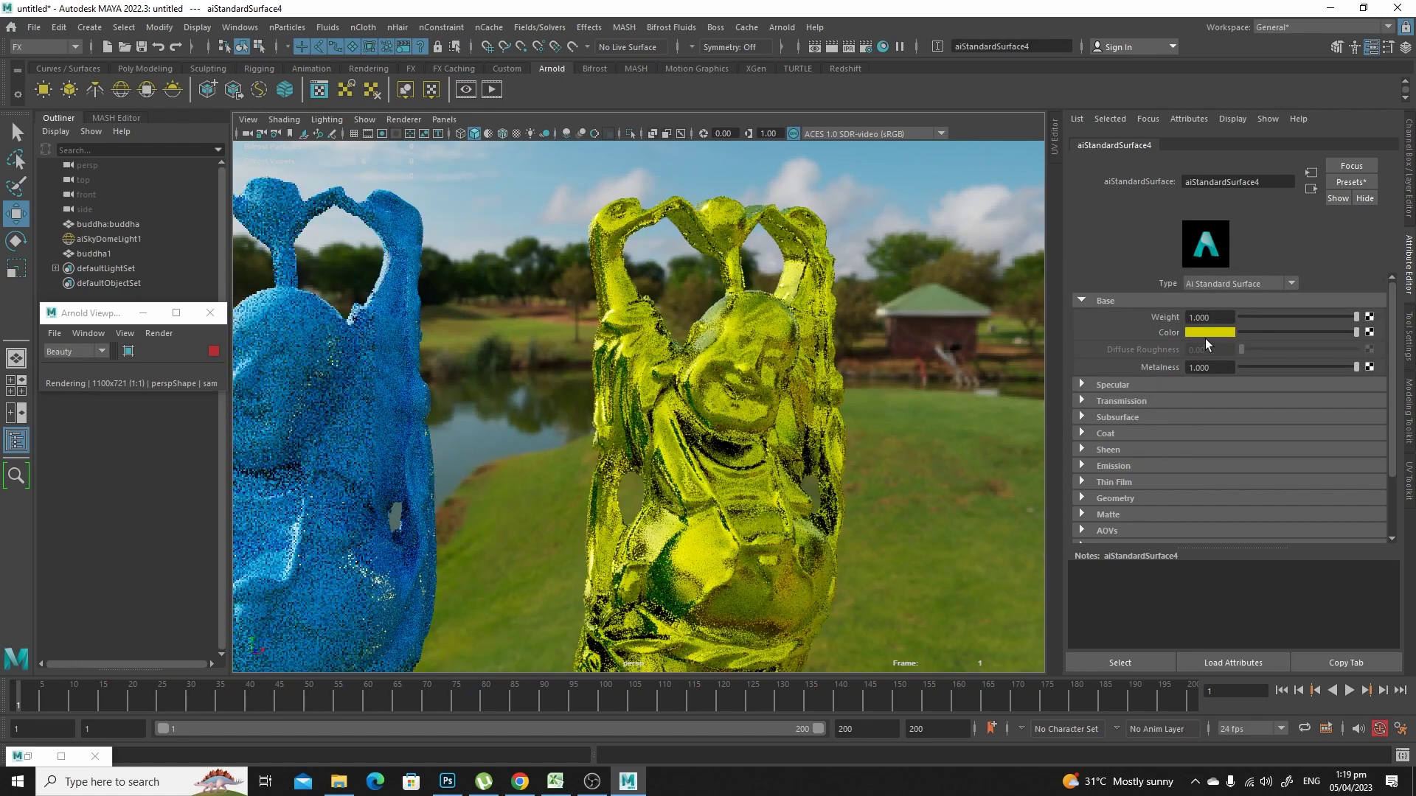
{"action": "left_click", "coordinate": [1210, 334]}
{"action": "left_click", "coordinate": [1373, 339]}
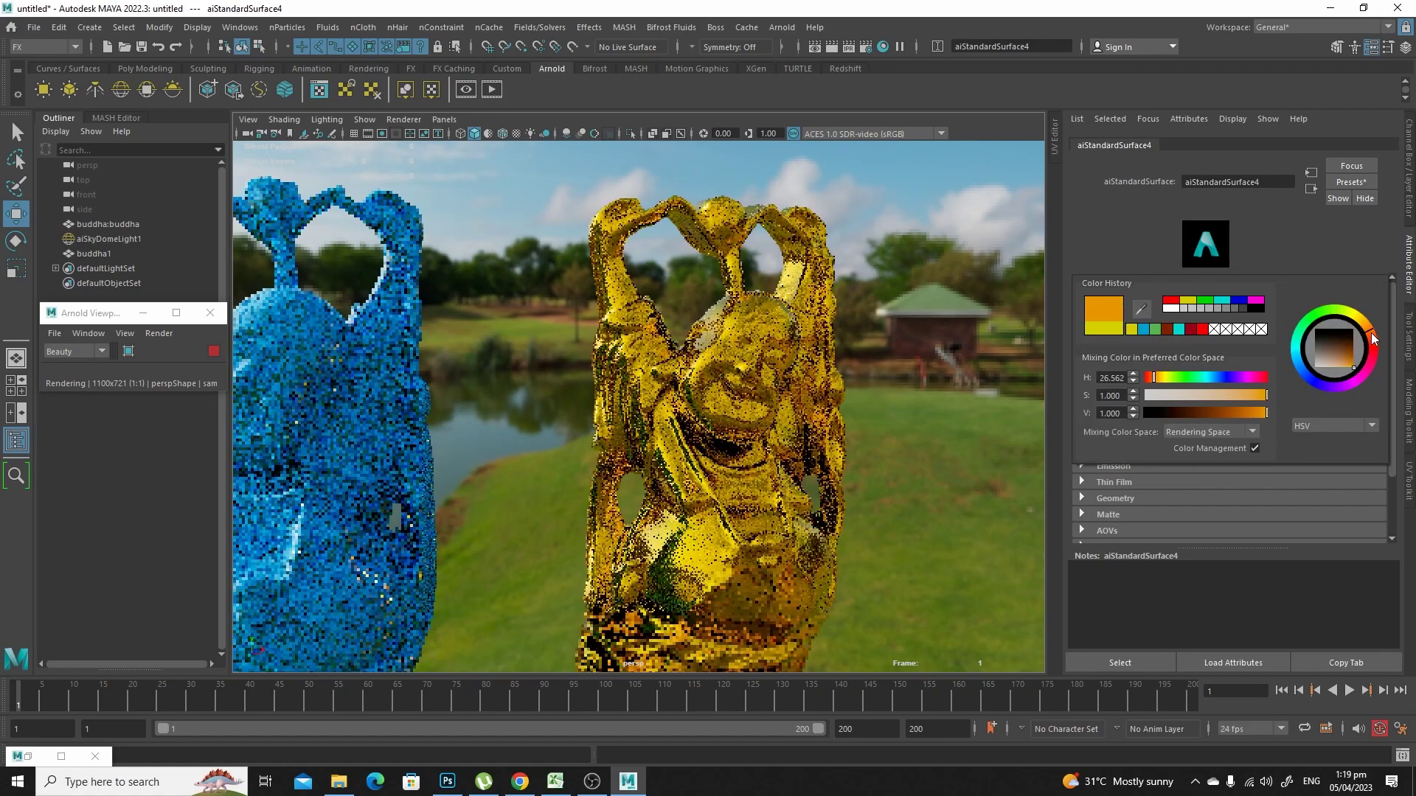
{"action": "left_click", "coordinate": [1367, 332]}
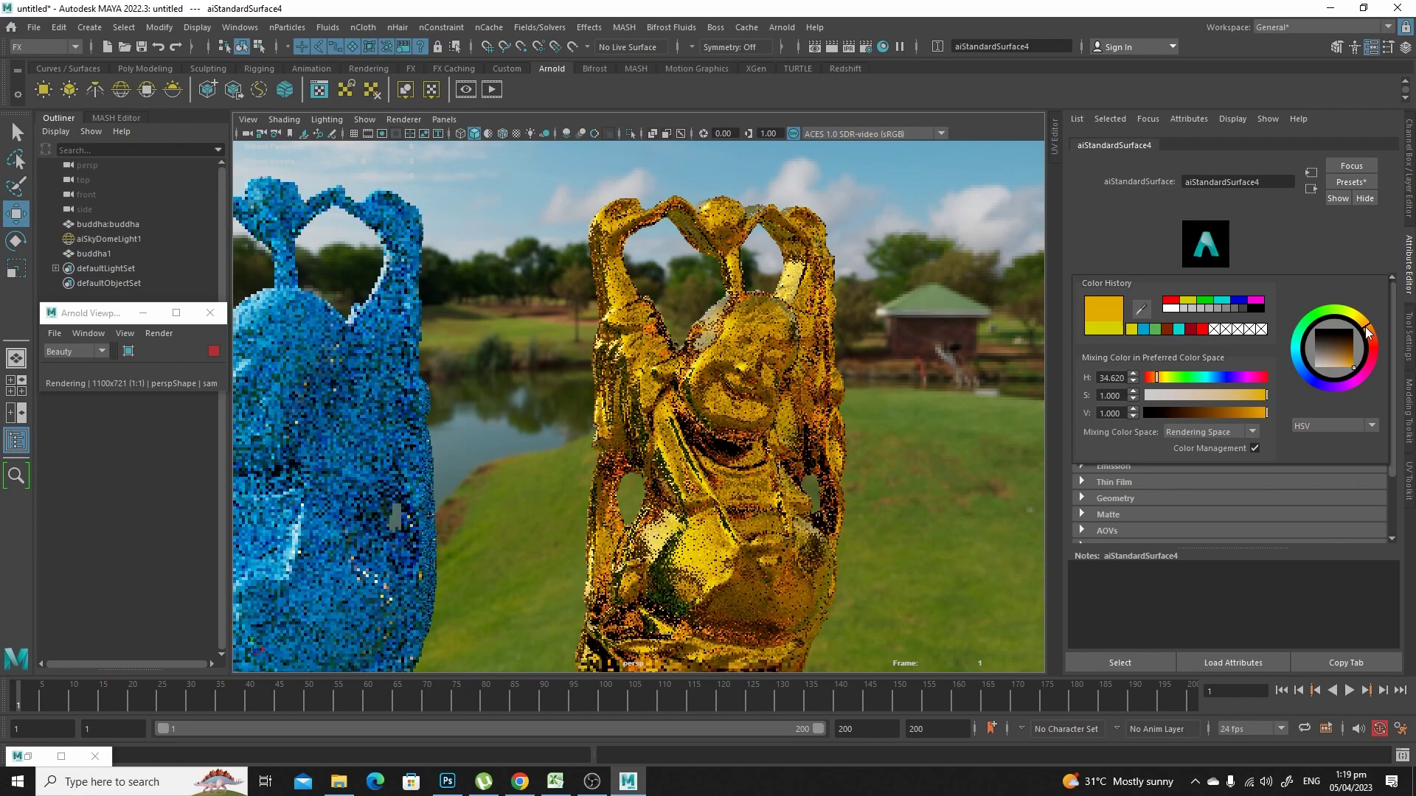
{"action": "left_click", "coordinate": [1363, 330]}
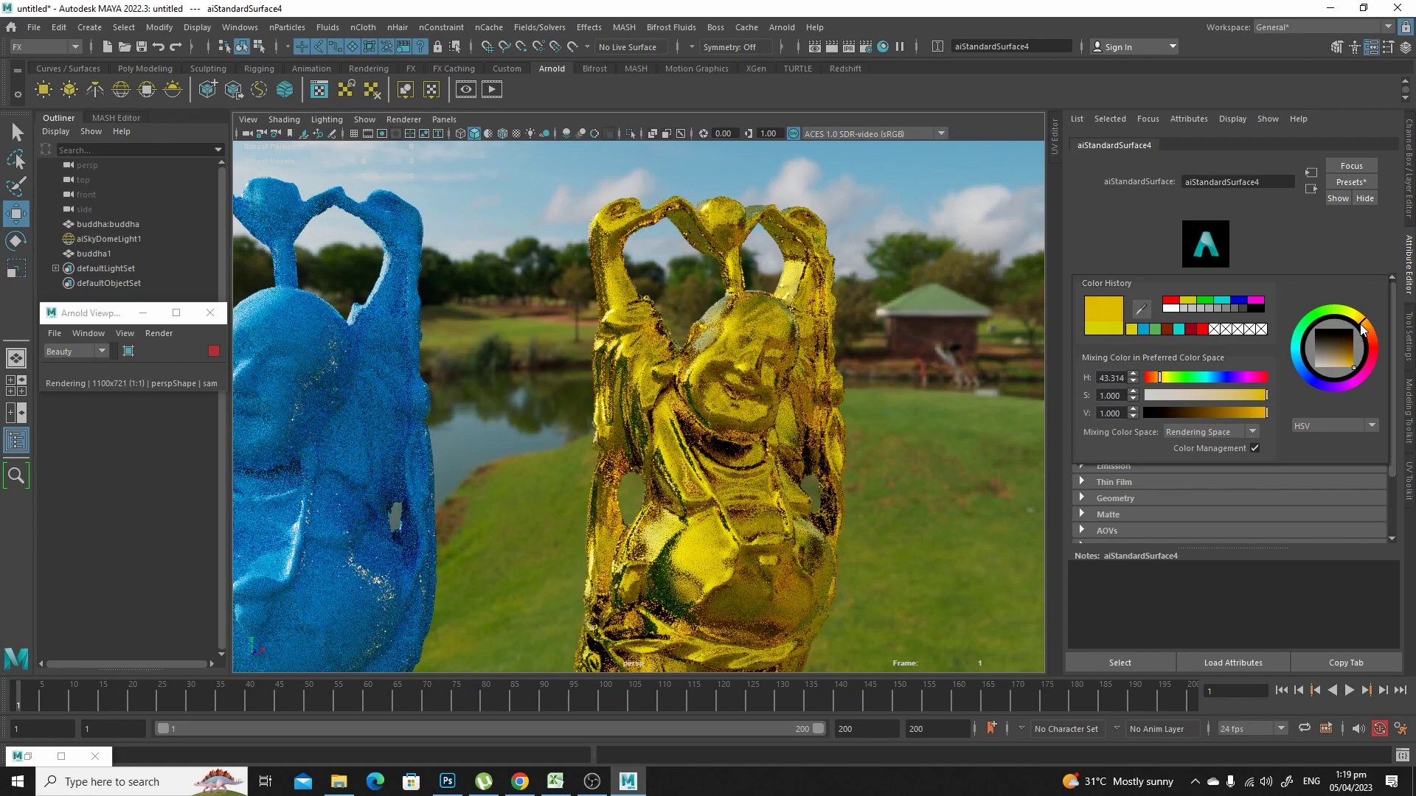
{"action": "scroll", "coordinate": [922, 493], "scroll_direction": "up", "scroll_amount": 2}
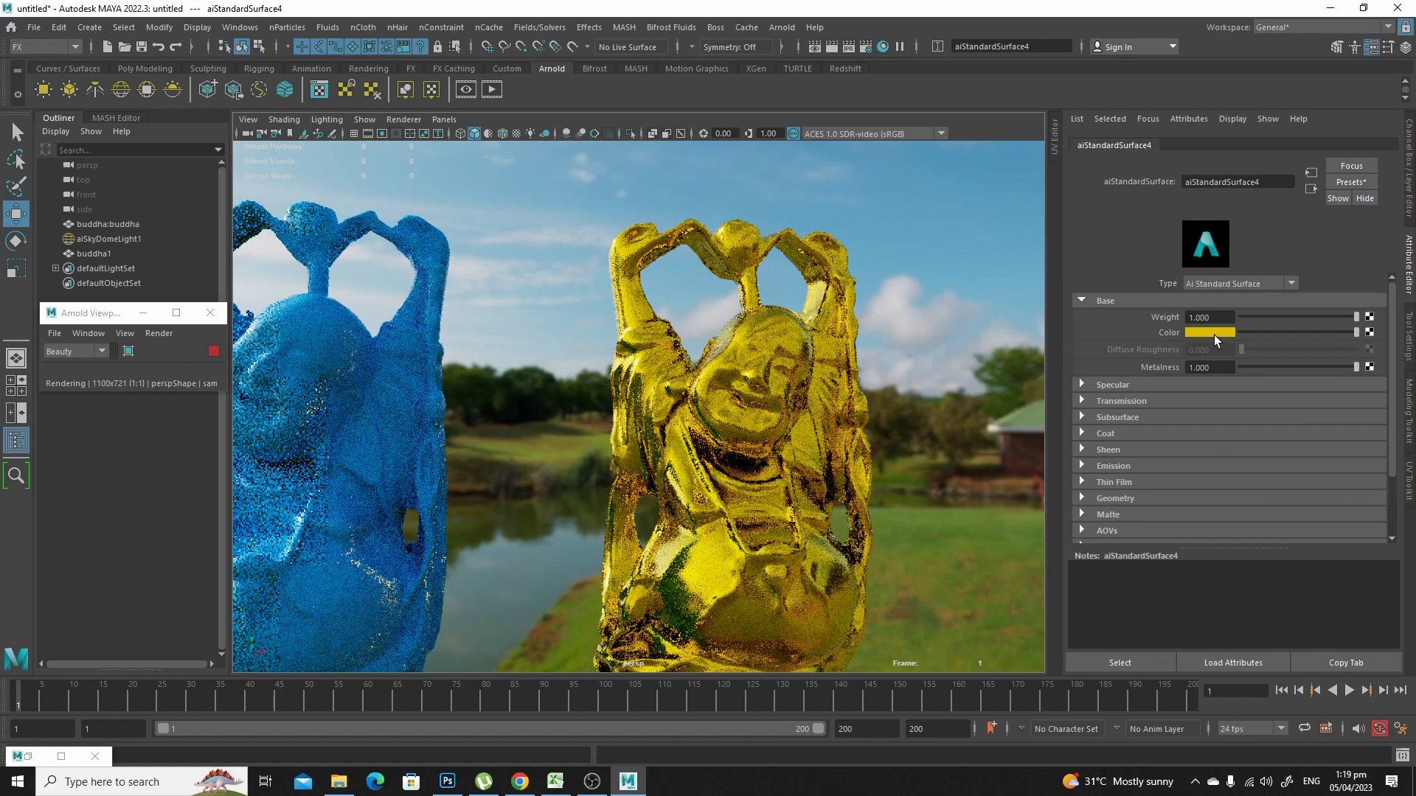
{"action": "scroll", "coordinate": [632, 446], "scroll_direction": "down", "scroll_amount": 3}
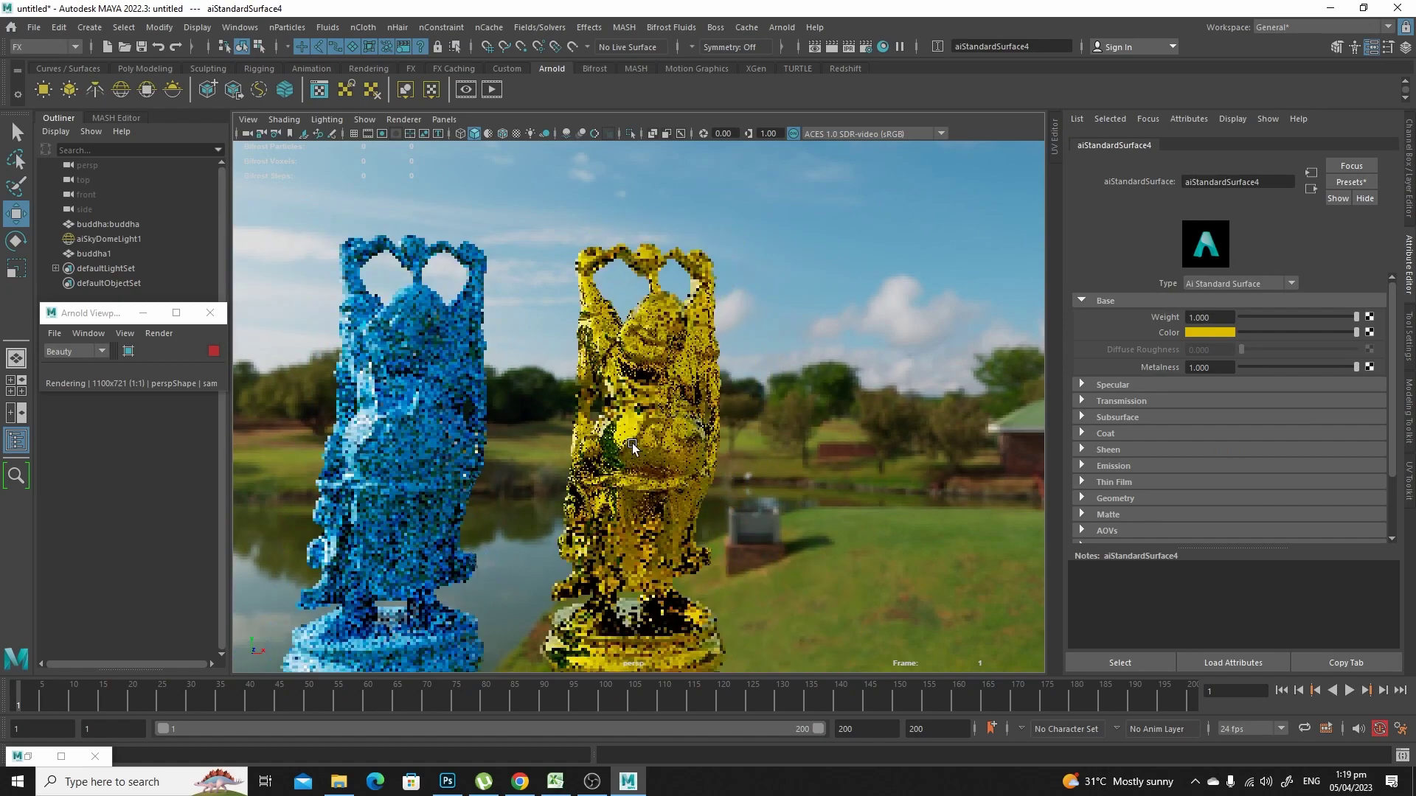
Step: Move buddha2 to the right of the gold statue
{"action": "left_click", "coordinate": [631, 446]}
{"action": "scroll", "coordinate": [655, 542], "scroll_direction": "up", "scroll_amount": 2}
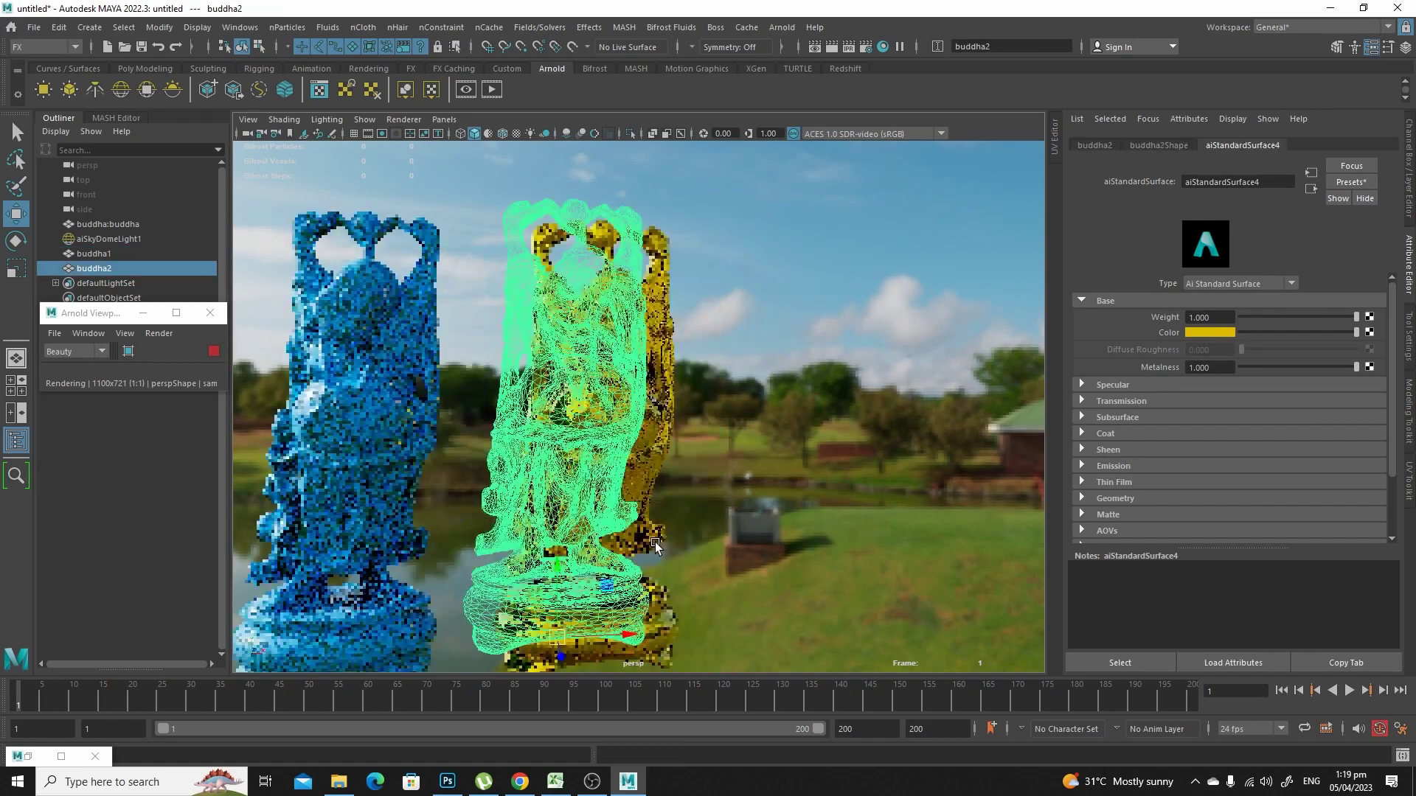
{"action": "left_click_drag", "start_coordinate": [630, 635], "coordinate": [865, 643]}
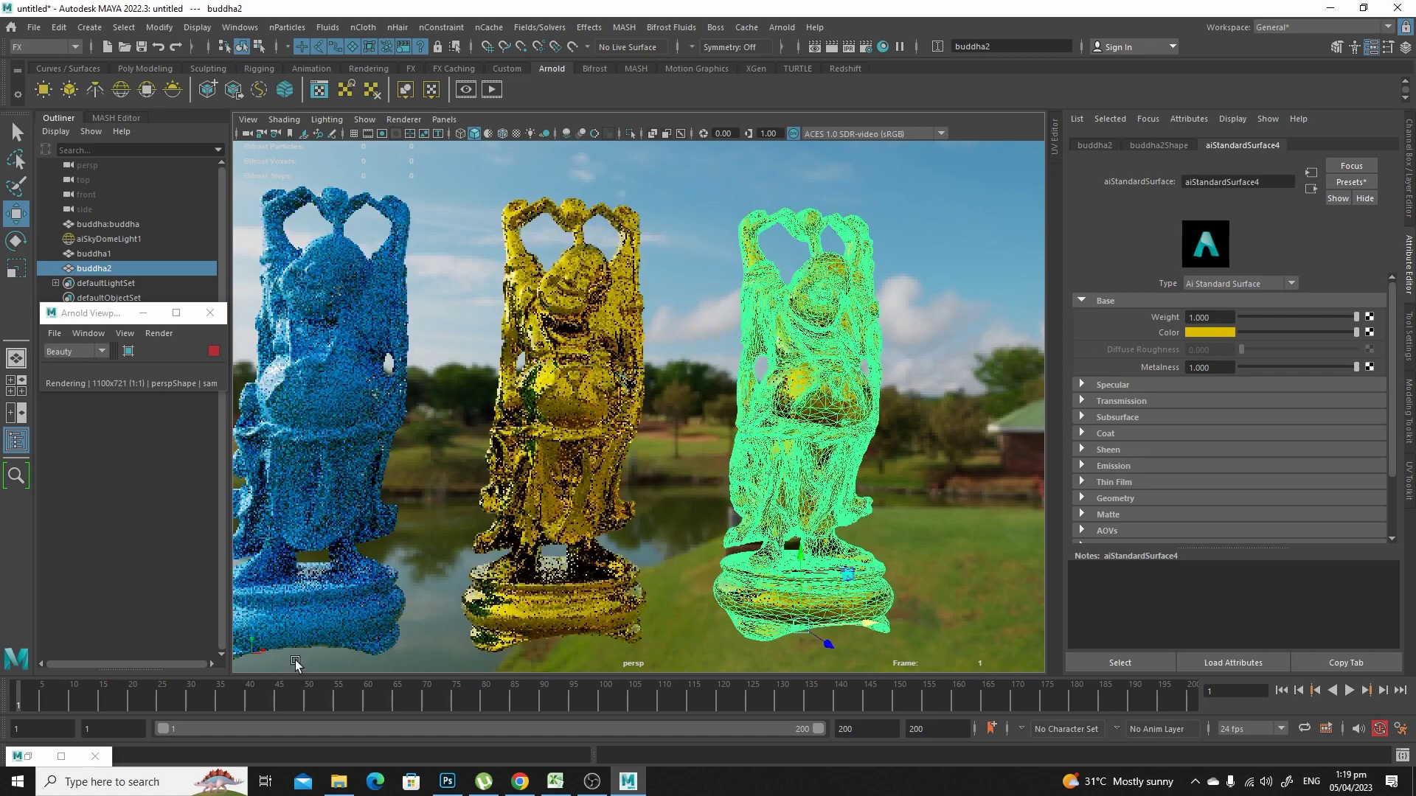
Step: Create a new aiStandardSurface5 in Hypershade and assign it to buddha2
{"action": "left_click", "coordinate": [61, 756]}
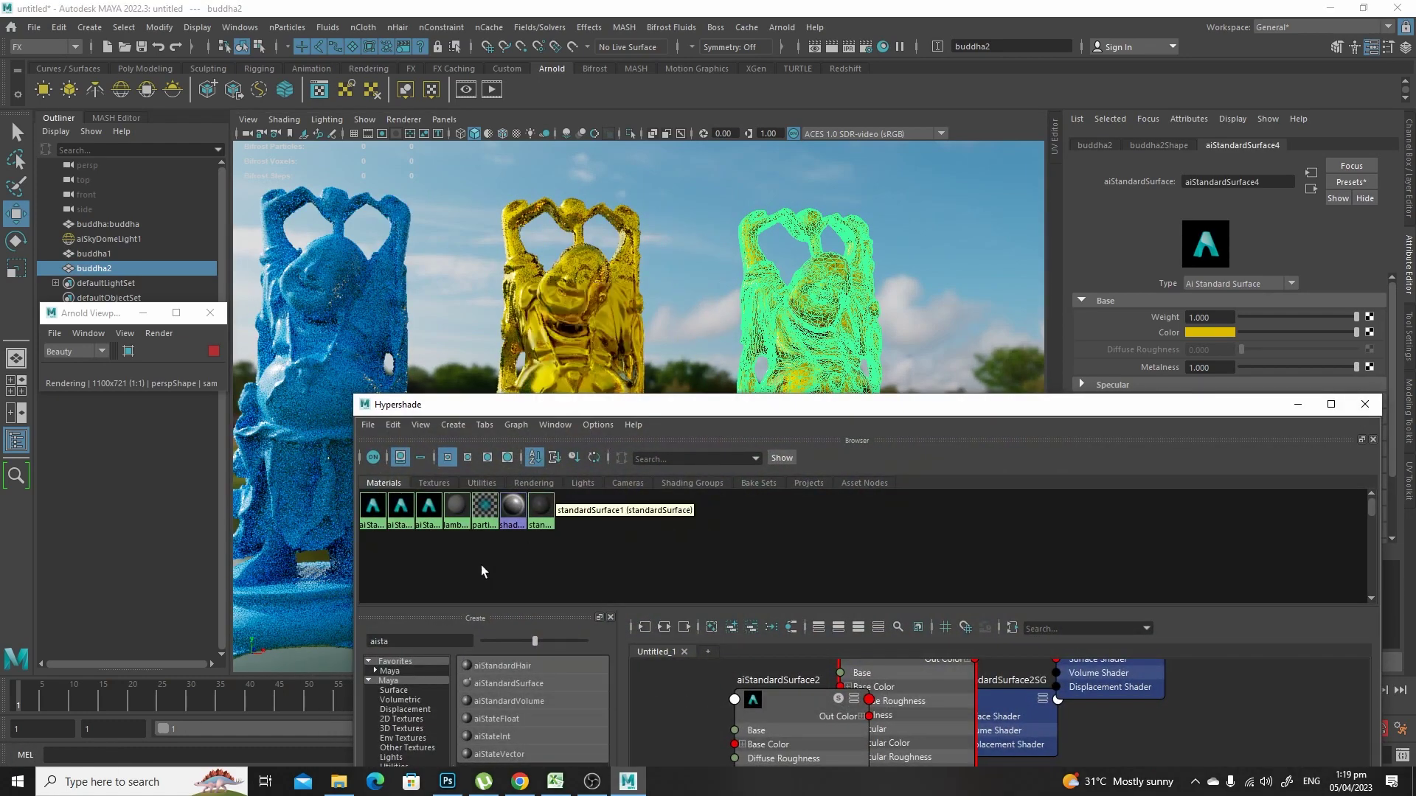
{"action": "left_click", "coordinate": [508, 684]}
{"action": "middle_click_drag", "start_coordinate": [456, 509], "coordinate": [765, 379]}
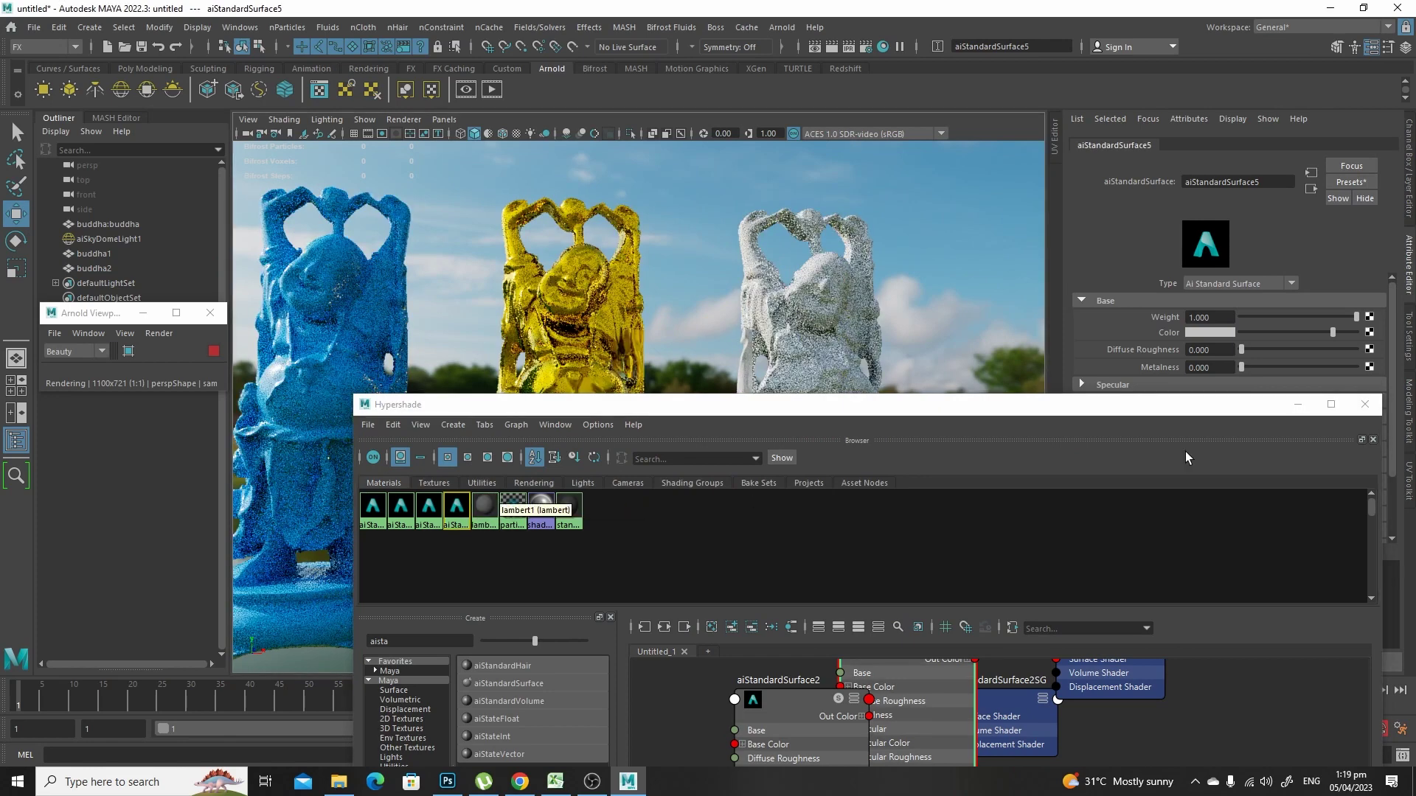
{"action": "left_click", "coordinate": [1300, 404]}
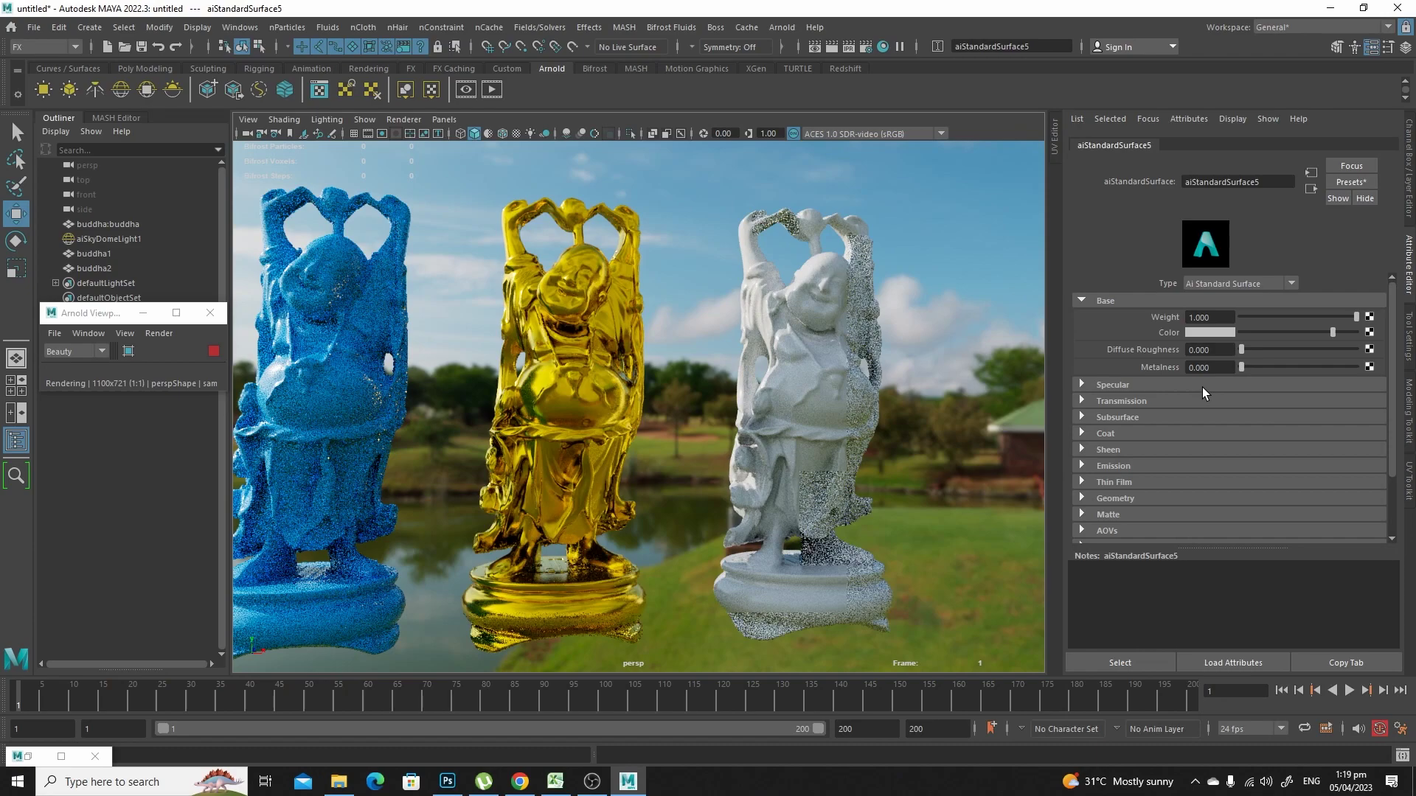
Step: Expand Specular and give aiStandardSurface5 a blue base colour from history, darkened
{"action": "left_click", "coordinate": [1114, 384]}
{"action": "scroll", "coordinate": [824, 359], "scroll_direction": "up", "scroll_amount": 5}
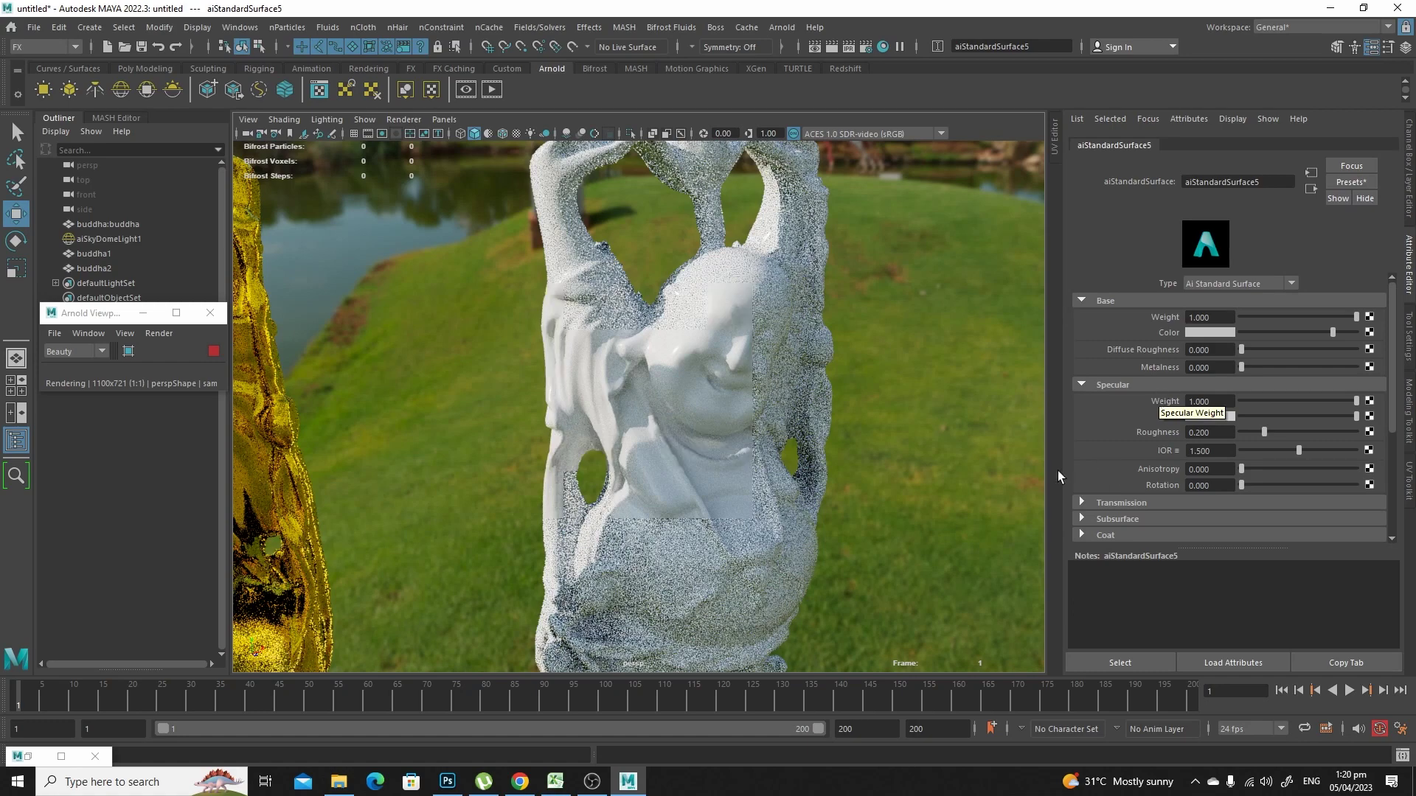
{"action": "left_click_drag", "start_coordinate": [988, 475], "coordinate": [956, 488], "text": "alt"}
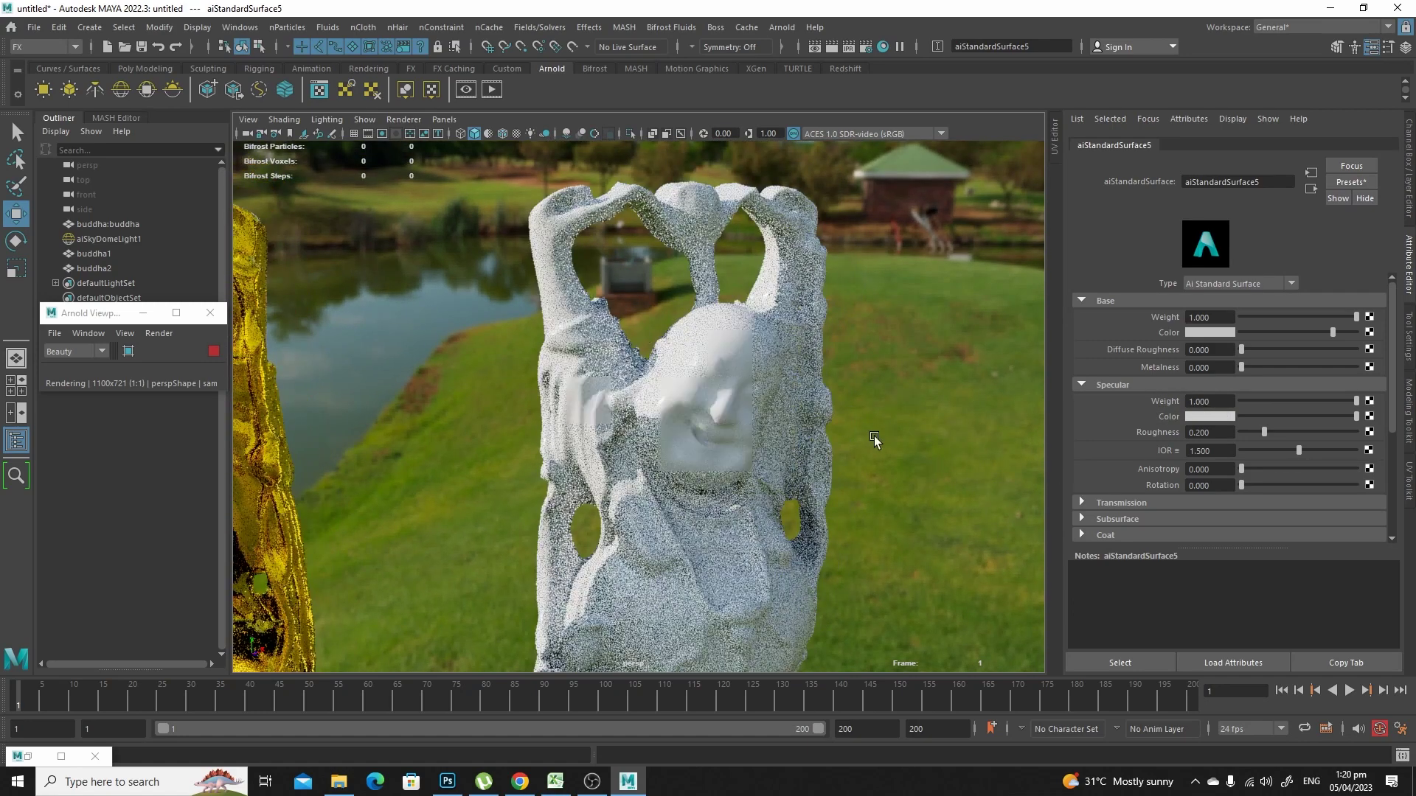
{"action": "left_click_drag", "start_coordinate": [817, 433], "coordinate": [891, 436], "text": "alt"}
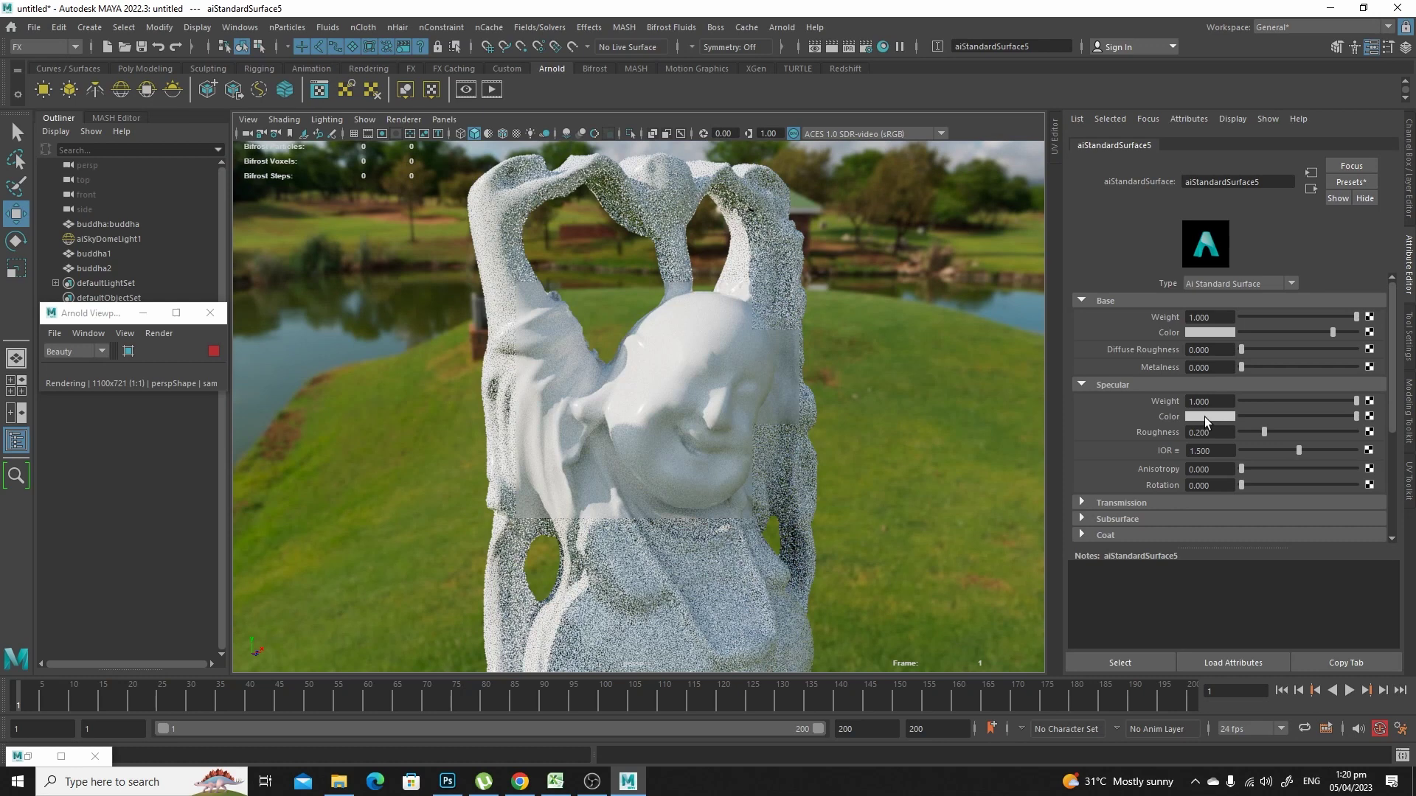
{"action": "left_click", "coordinate": [1229, 333]}
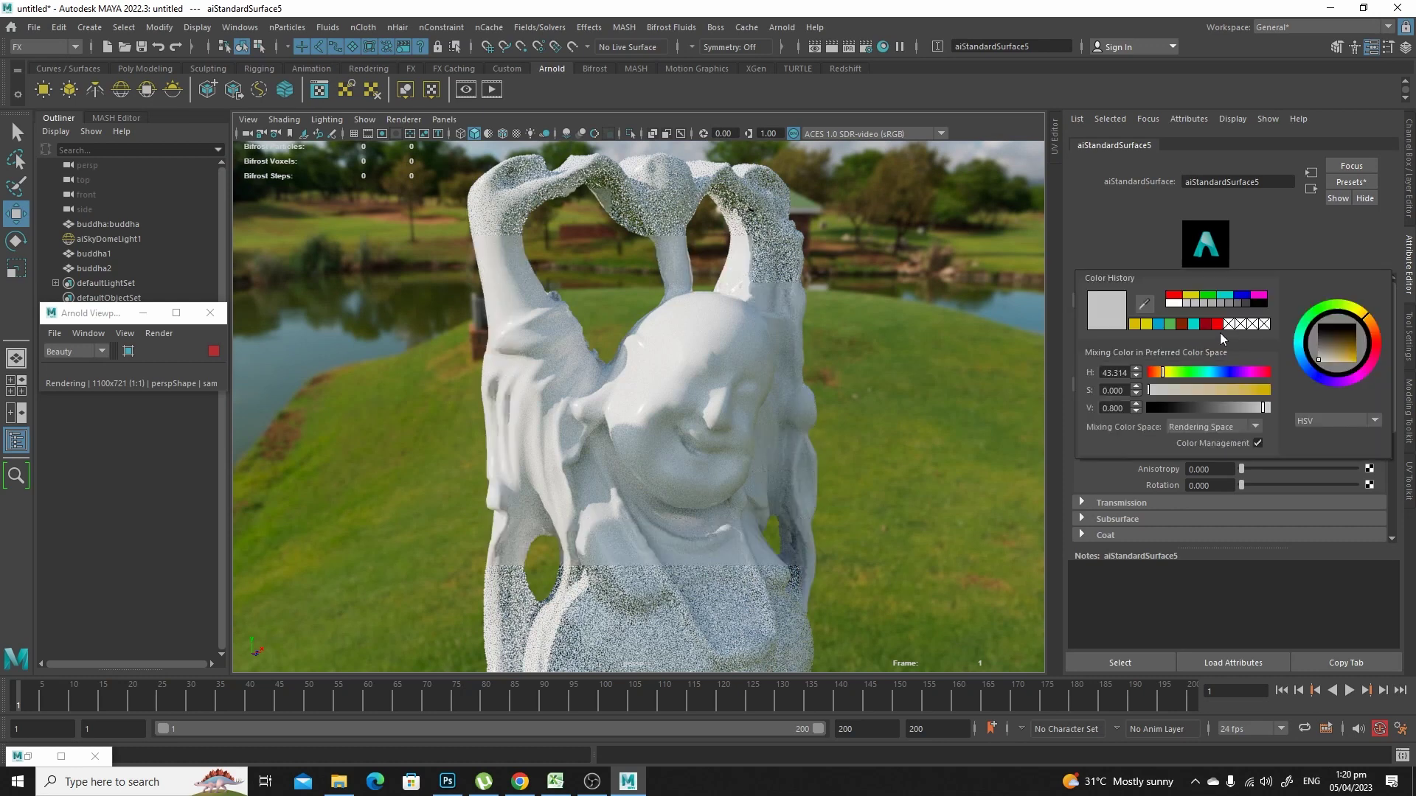
{"action": "left_click", "coordinate": [1161, 324]}
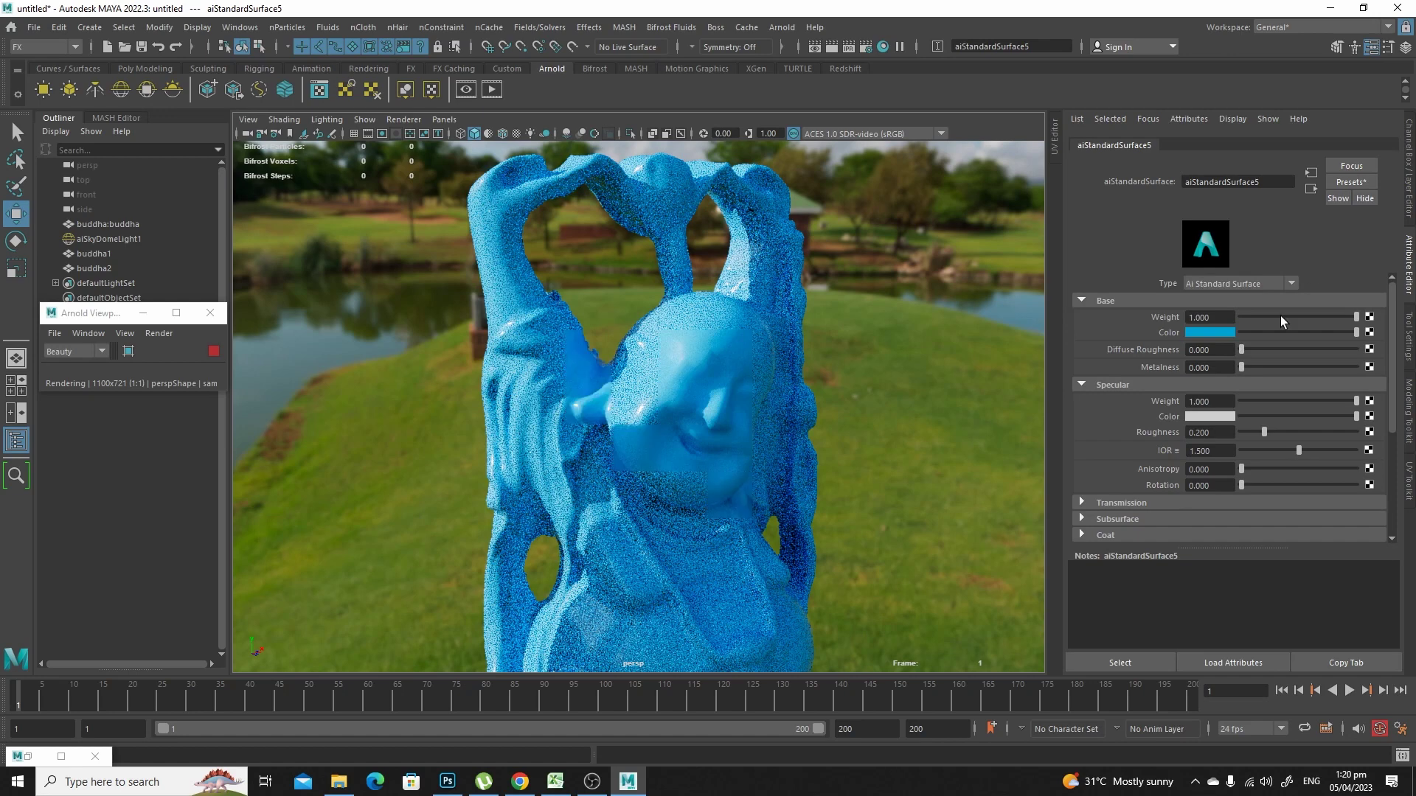
{"action": "left_click_drag", "start_coordinate": [1330, 332], "coordinate": [1303, 341]}
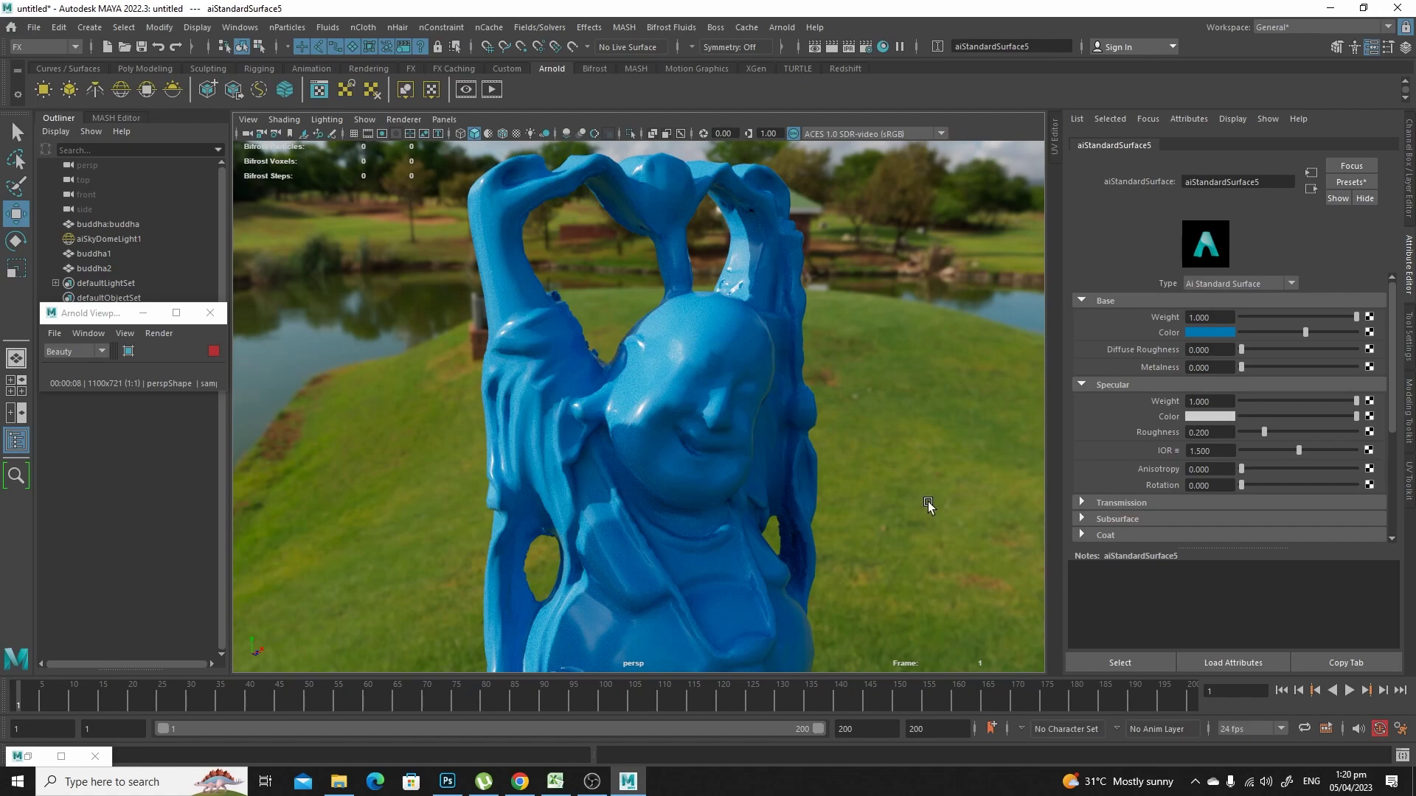
Step: Close in on the blue statue and set Specular Roughness to 0.000 for sharp reflections
{"action": "left_click_drag", "start_coordinate": [928, 502], "coordinate": [873, 503], "text": "alt"}
{"action": "scroll", "coordinate": [834, 495], "scroll_direction": "up", "scroll_amount": 3}
{"action": "scroll", "coordinate": [891, 525], "scroll_direction": "up", "scroll_amount": 4}
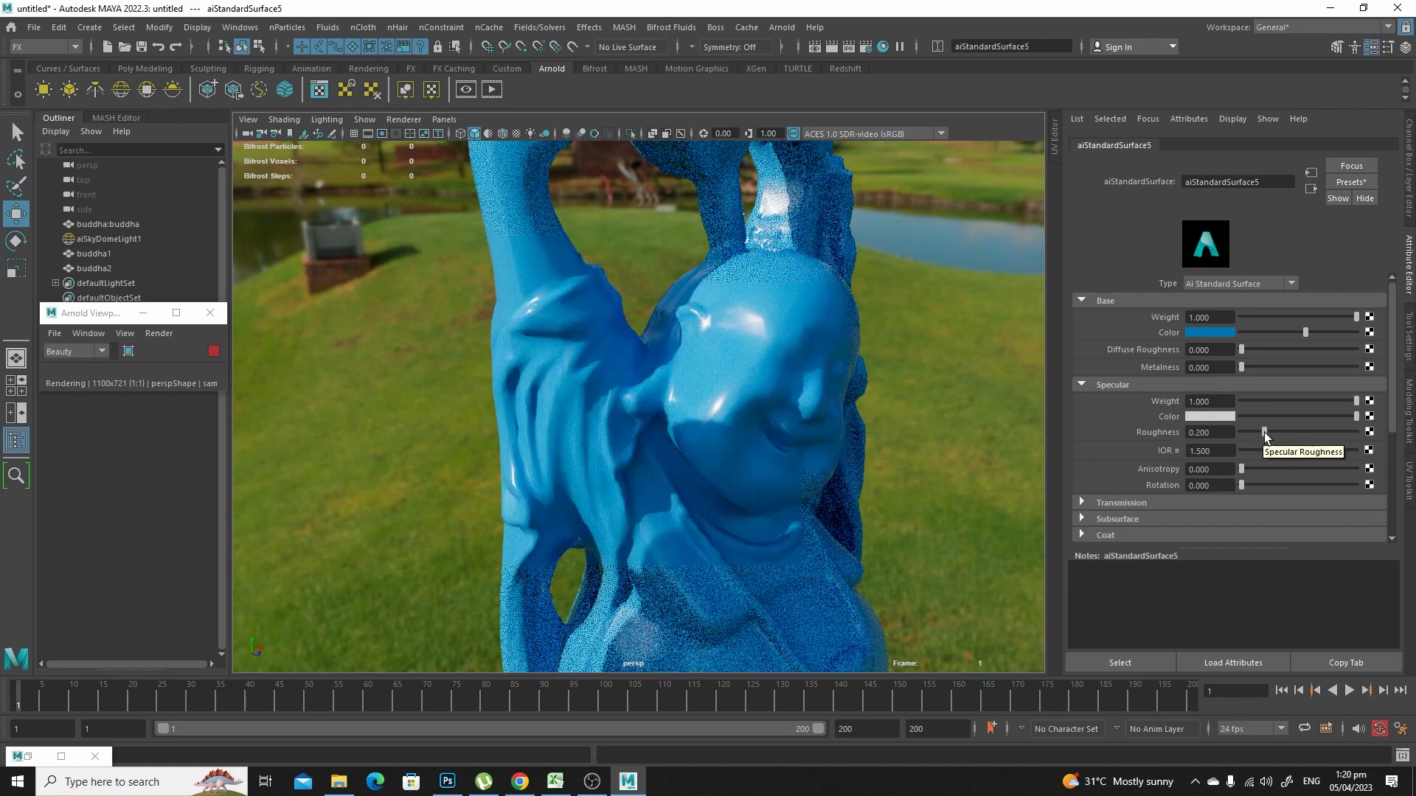
{"action": "left_click_drag", "start_coordinate": [1263, 433], "coordinate": [1222, 440]}
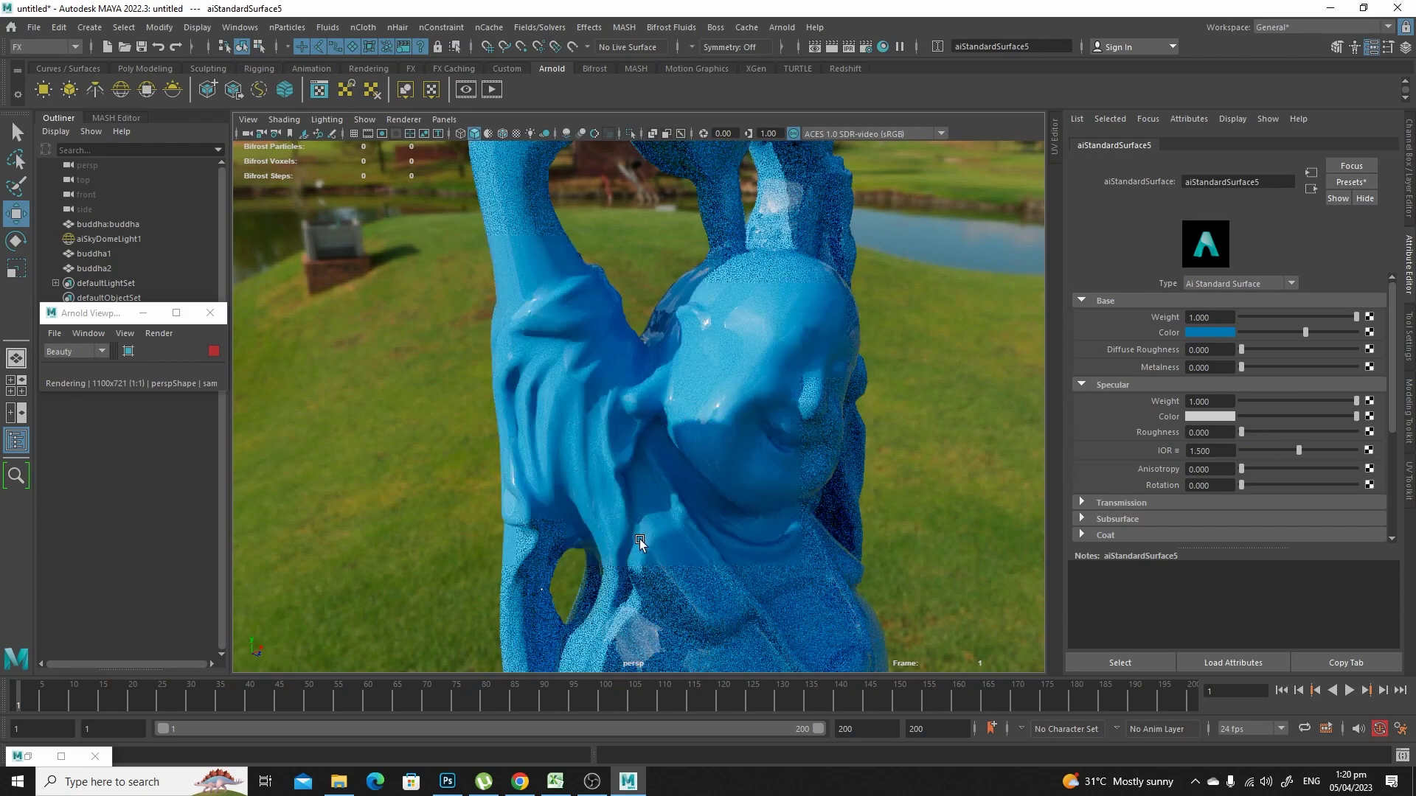
{"action": "left_click_drag", "start_coordinate": [639, 538], "coordinate": [728, 323], "text": "alt"}
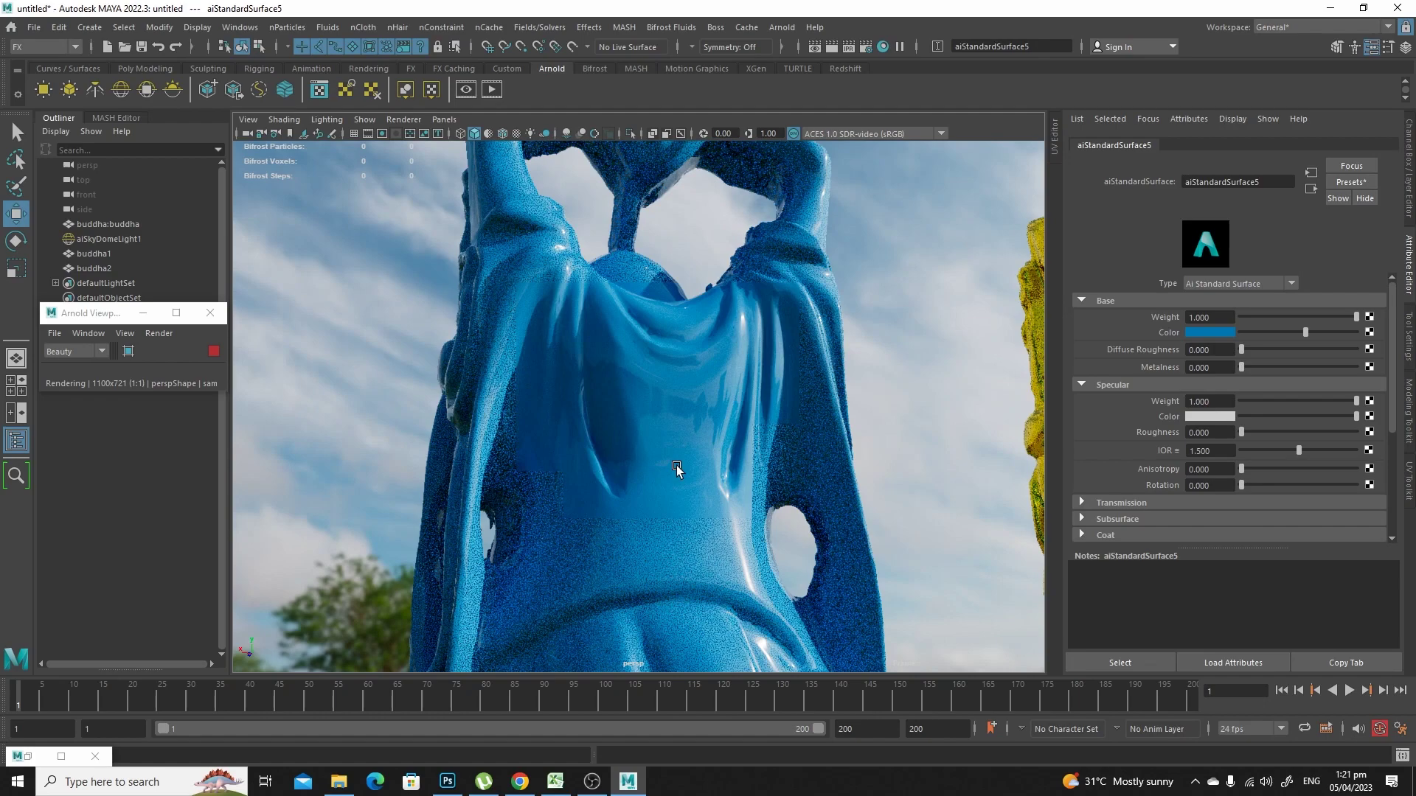
{"action": "scroll", "coordinate": [816, 489], "scroll_direction": "up", "scroll_amount": 10}
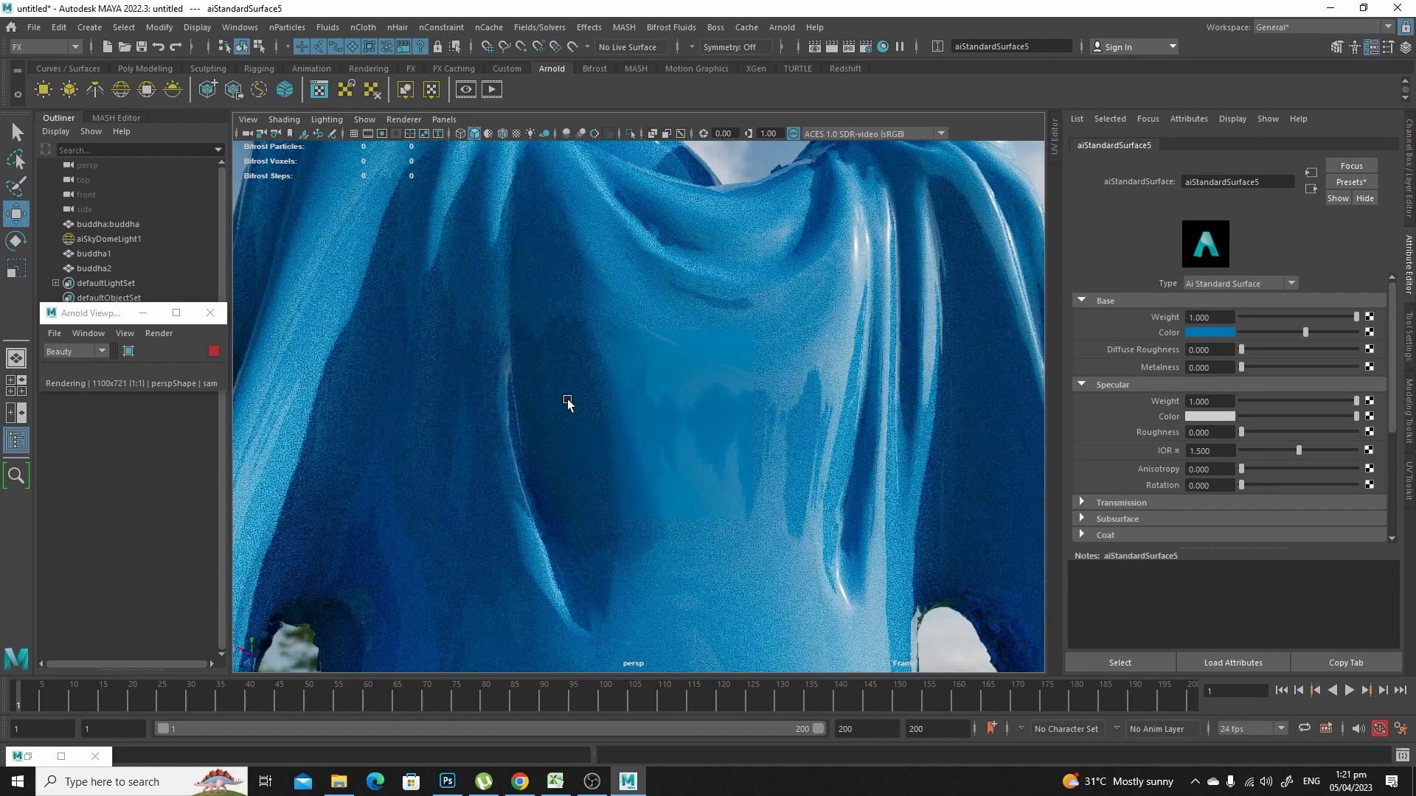
Step: Darken the statue's blue base colour to navy
{"action": "left_click_drag", "start_coordinate": [1306, 328], "coordinate": [1252, 349]}
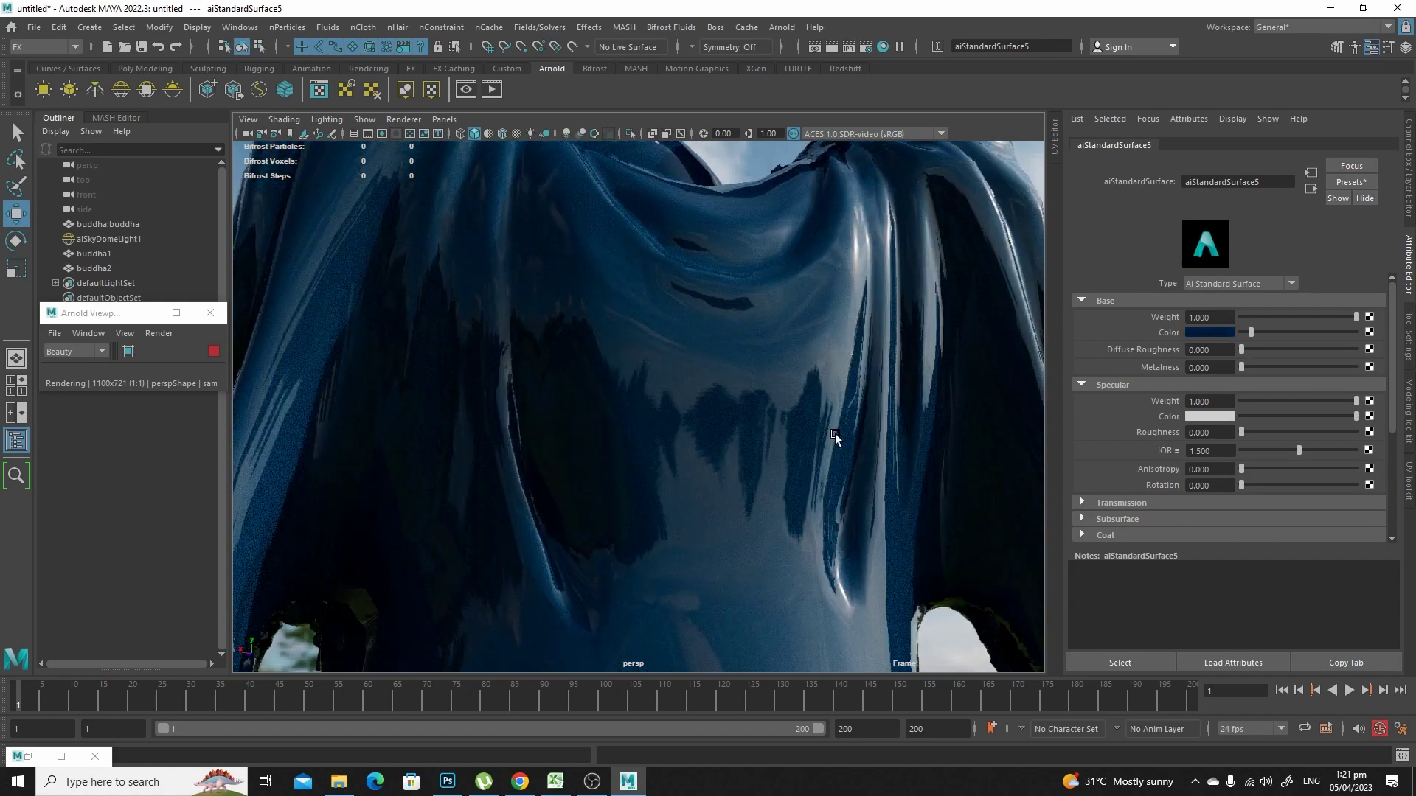
{"action": "scroll", "coordinate": [813, 454], "scroll_direction": "down", "scroll_amount": 5}
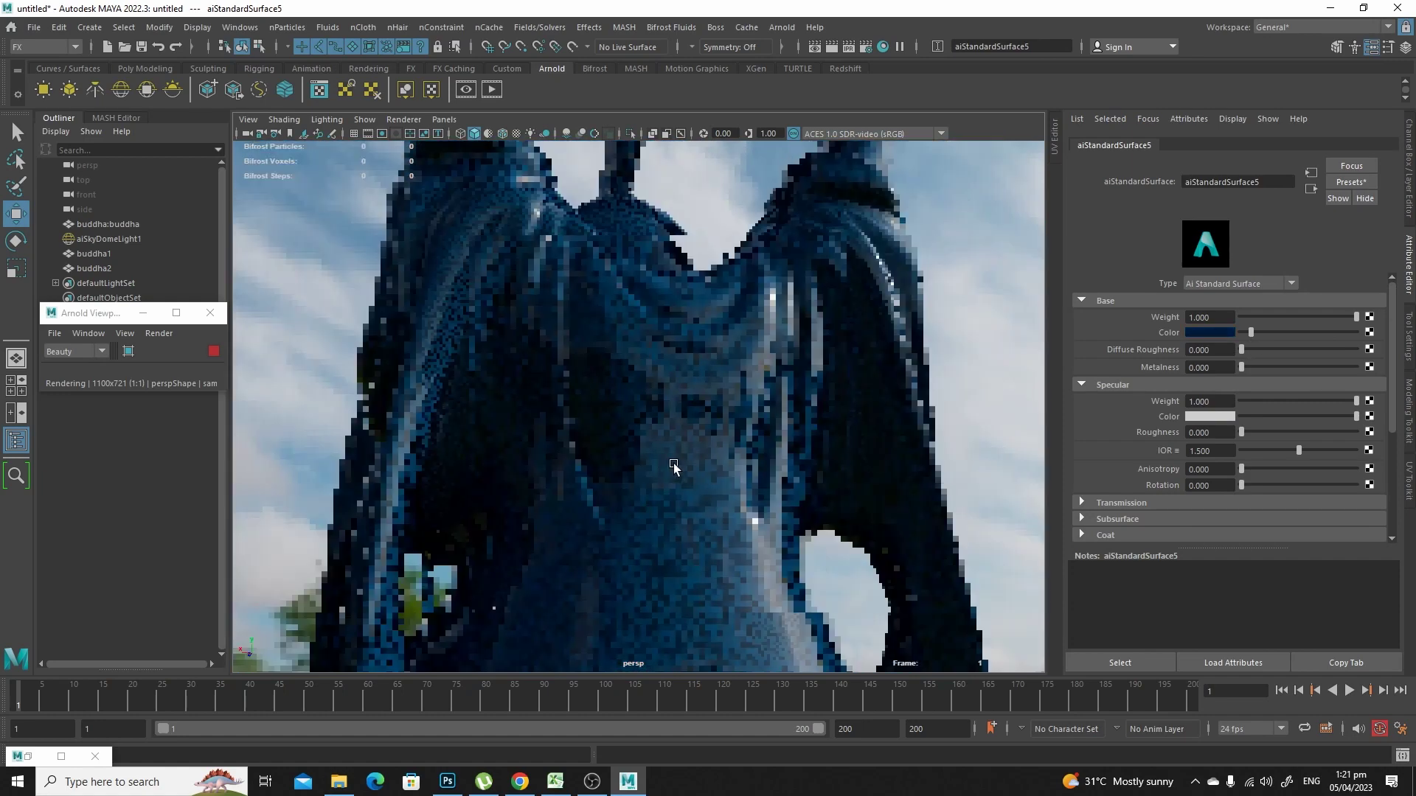
{"action": "left_click_drag", "start_coordinate": [813, 453], "coordinate": [714, 528], "text": "alt"}
{"action": "right_click_drag", "start_coordinate": [714, 528], "coordinate": [973, 466], "text": "alt"}
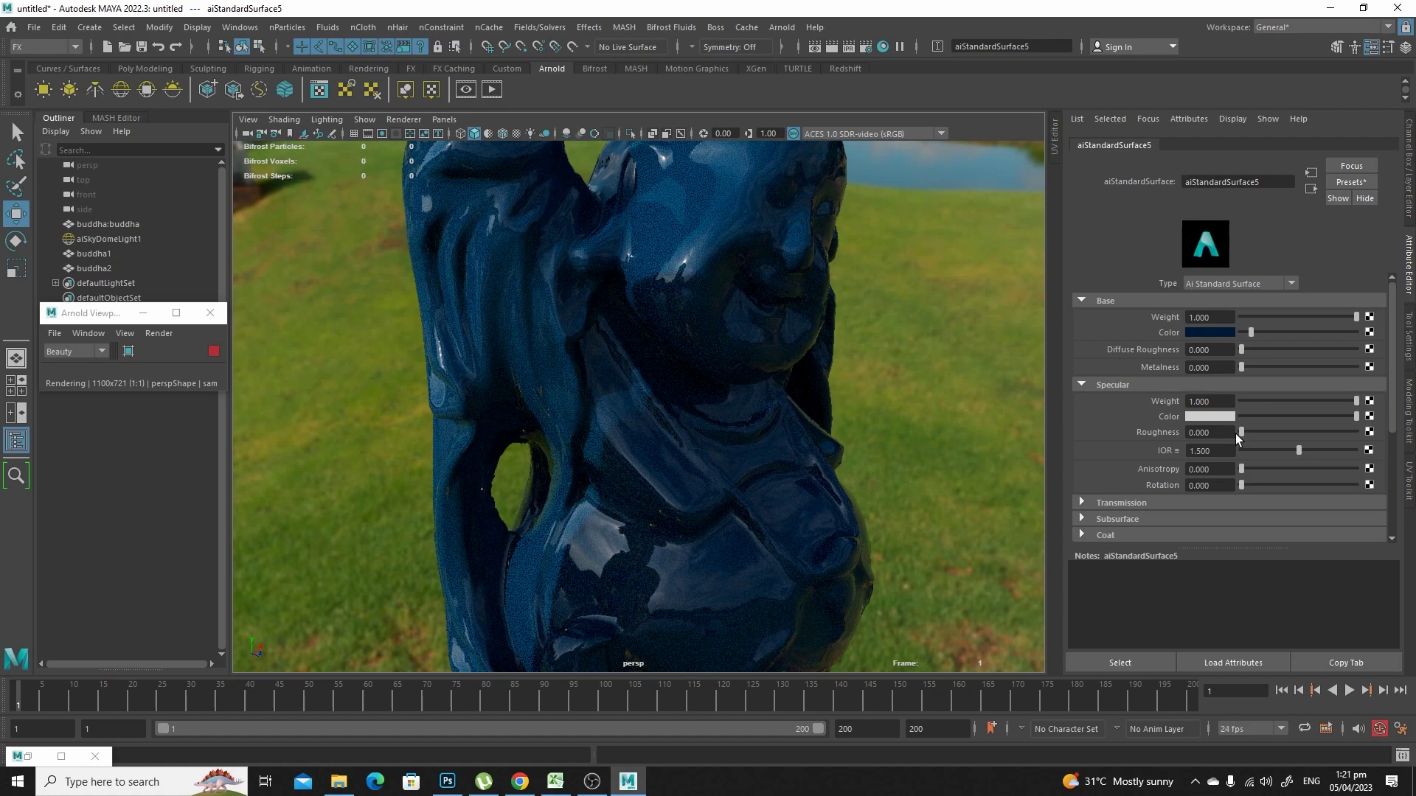
{"action": "left_click_drag", "start_coordinate": [870, 546], "coordinate": [654, 506], "text": "alt"}
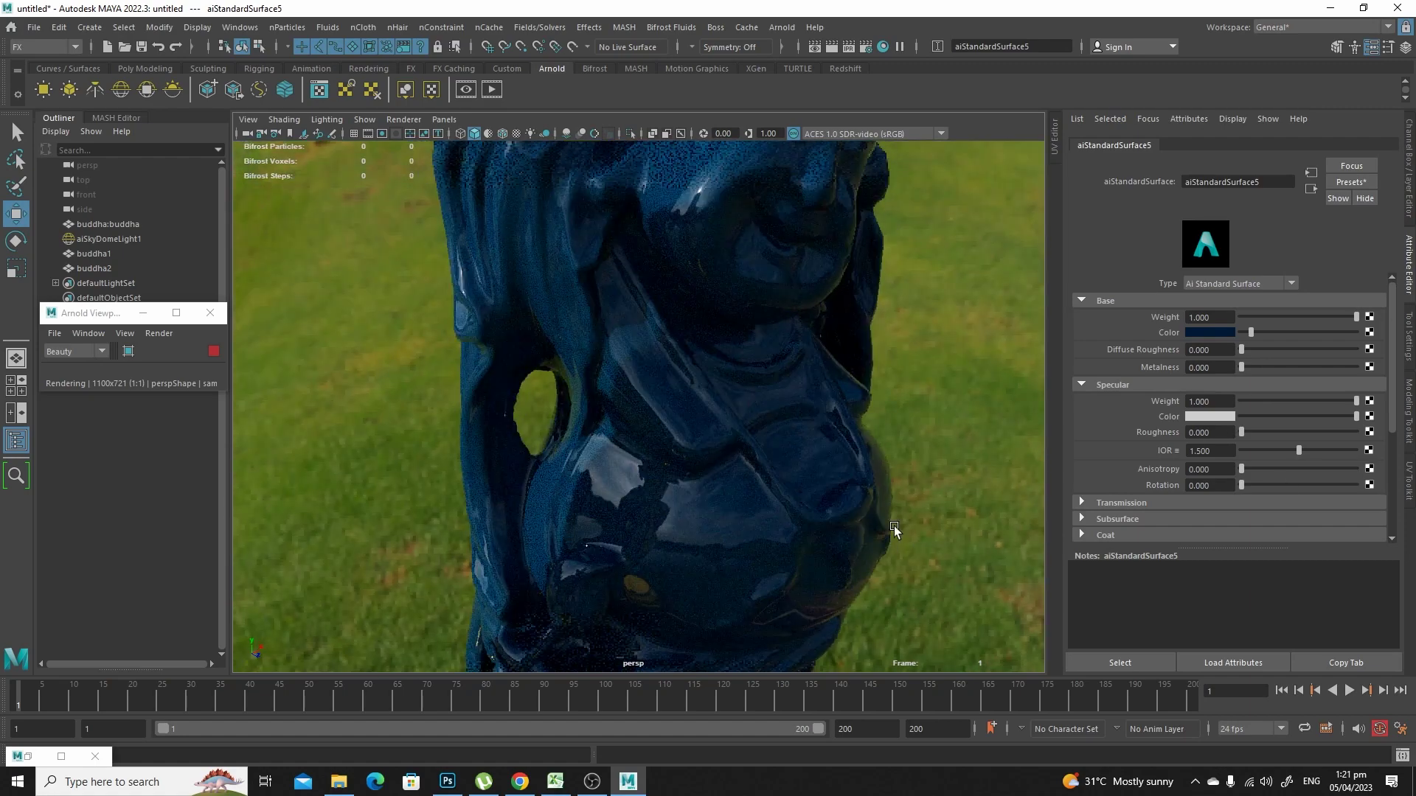
Step: Raise Specular Roughness, fine-tuning it to 0.649 for a satin finish
{"action": "left_click_drag", "start_coordinate": [1242, 432], "coordinate": [1284, 434]}
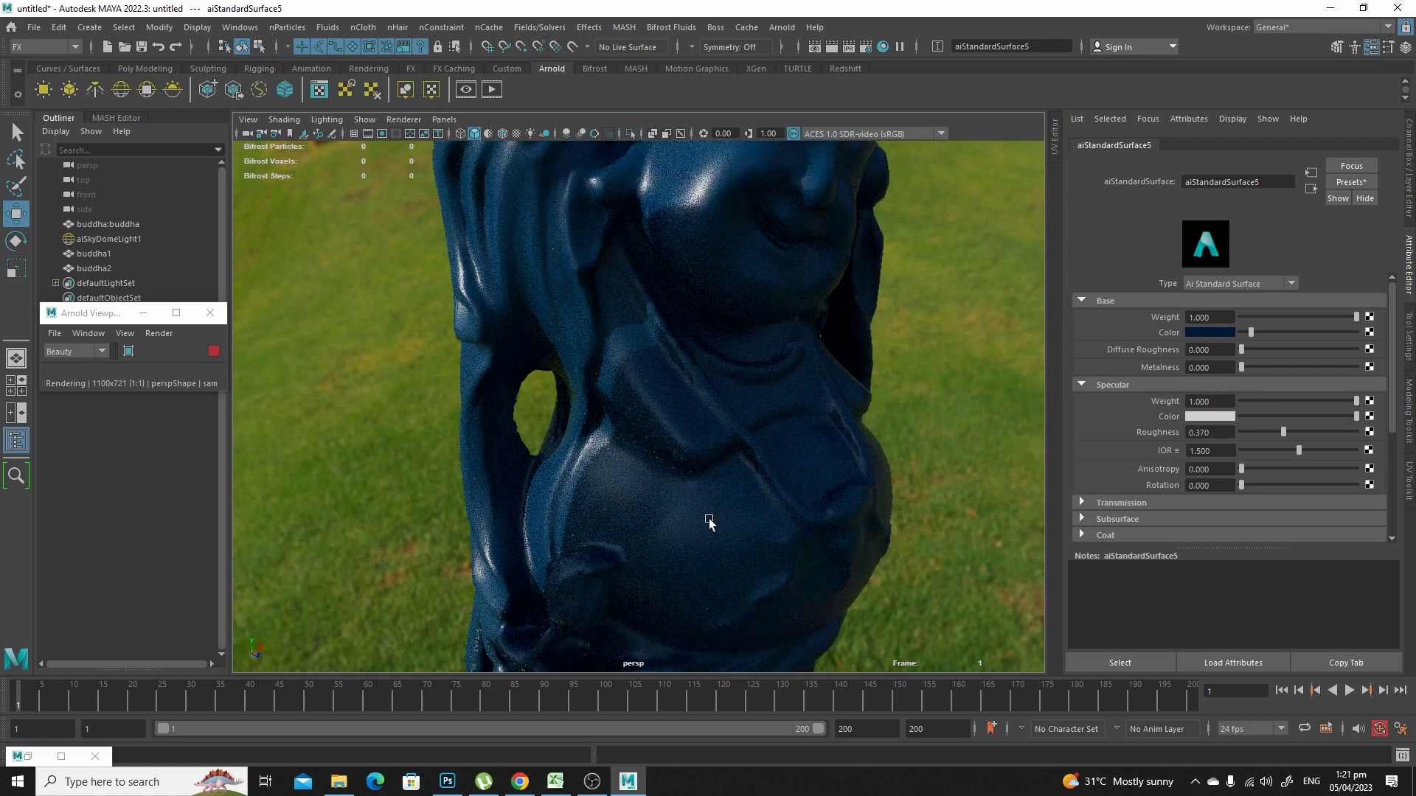
{"action": "left_click_drag", "start_coordinate": [721, 442], "coordinate": [1002, 548], "text": "alt"}
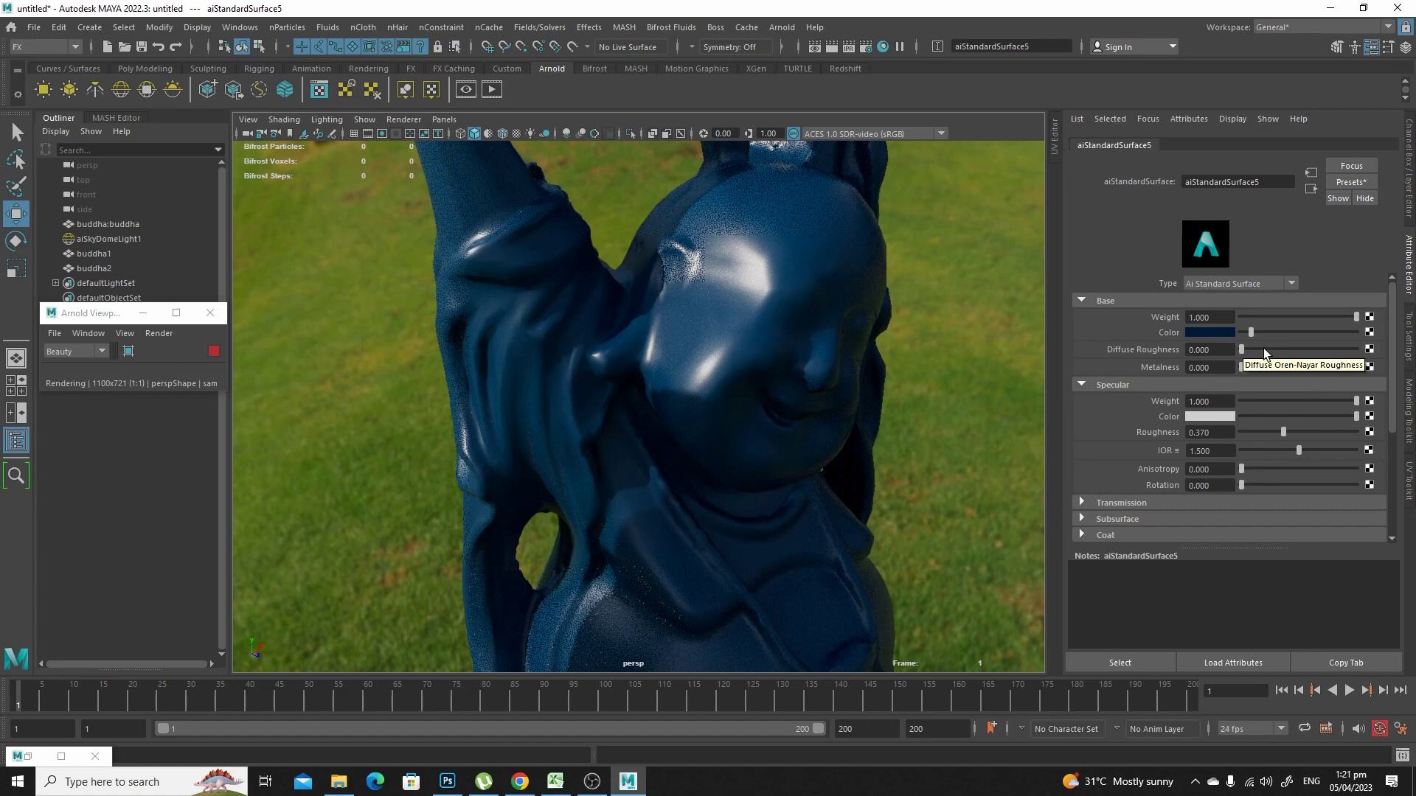
{"action": "left_click_drag", "start_coordinate": [1284, 429], "coordinate": [1246, 454]}
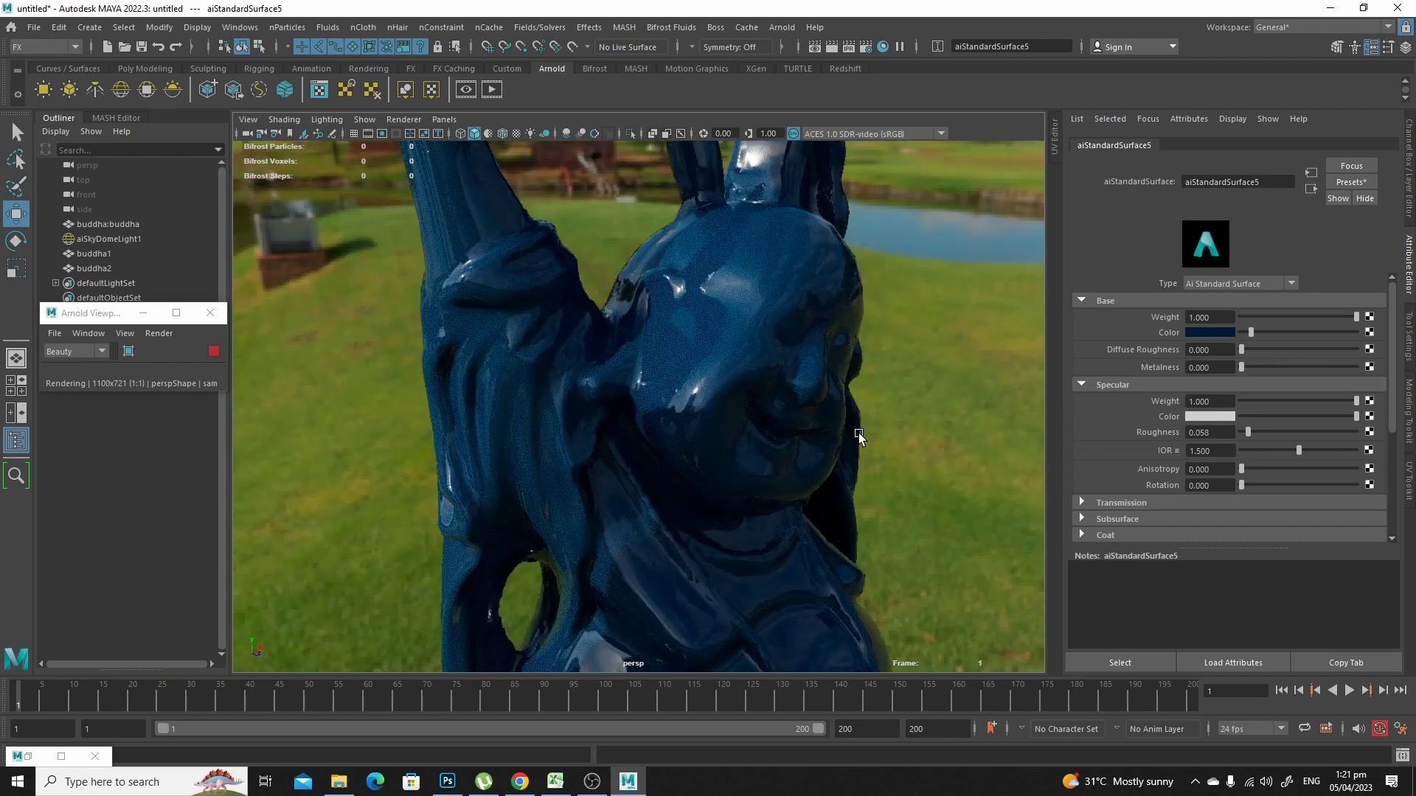
{"action": "middle_click_drag", "start_coordinate": [858, 432], "coordinate": [847, 334], "text": "alt"}
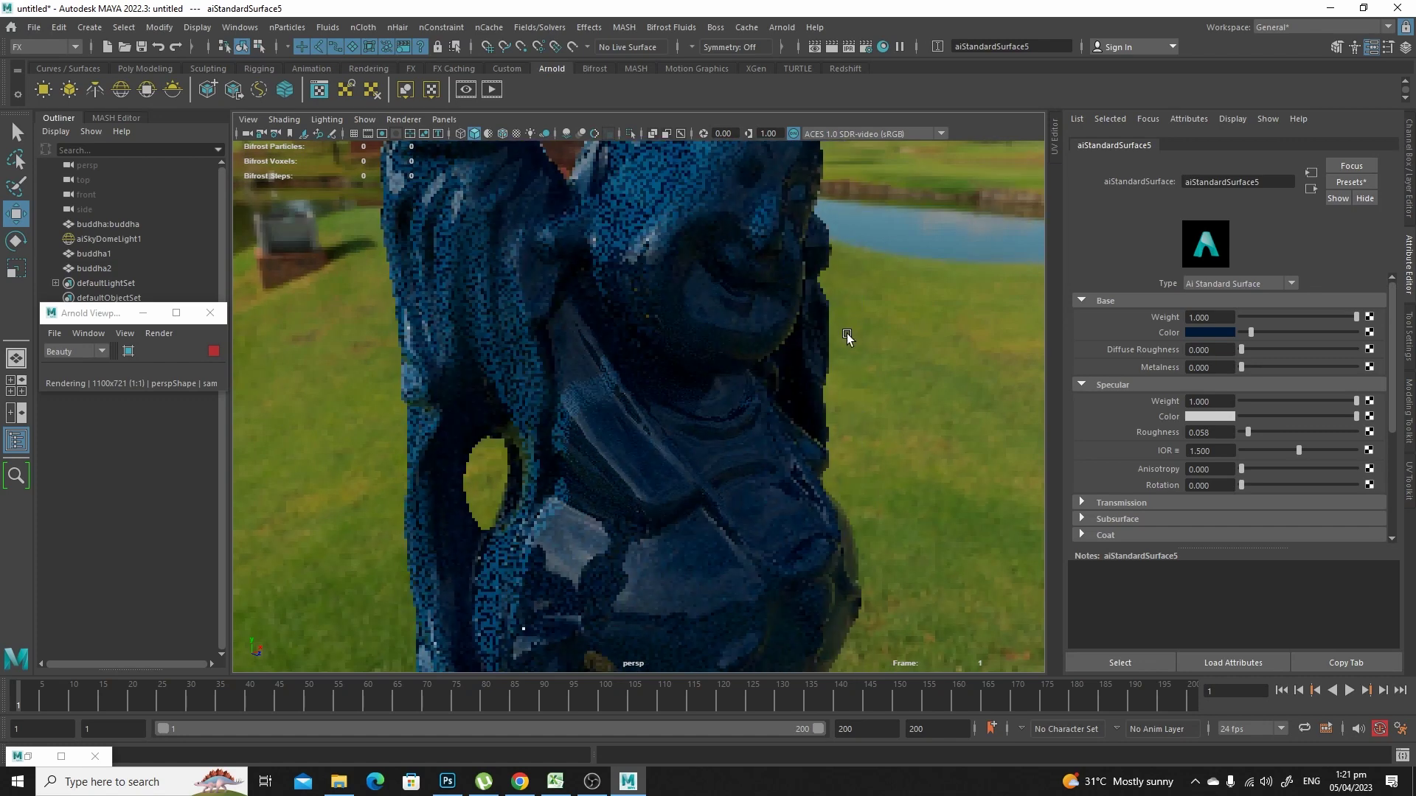
{"action": "left_click_drag", "start_coordinate": [1246, 432], "coordinate": [1314, 436]}
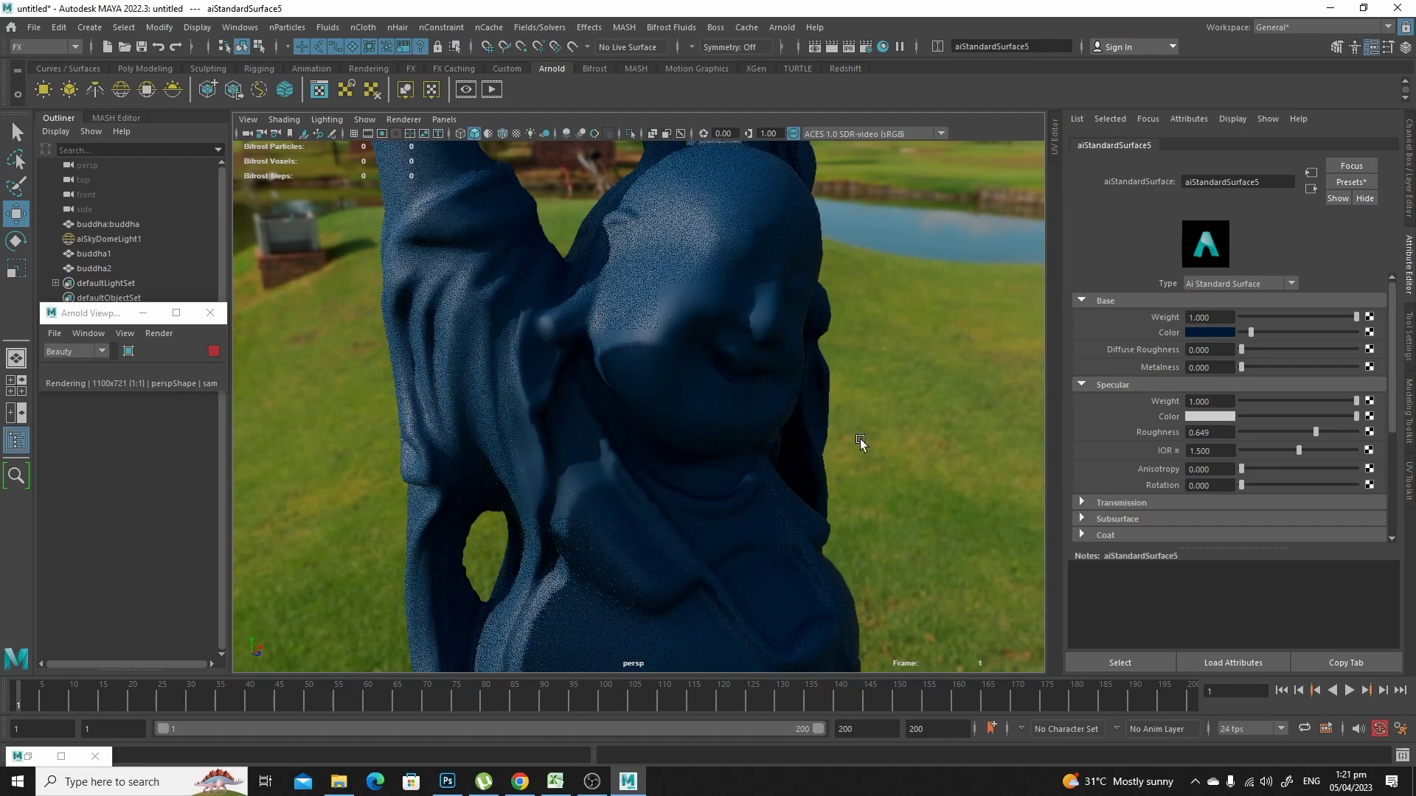
{"action": "right_click_drag", "start_coordinate": [860, 443], "coordinate": [725, 499], "text": "alt"}
{"action": "left_click_drag", "start_coordinate": [725, 498], "coordinate": [590, 442], "text": "alt"}
Step: Duplicate the blue statue as buddha3, move it right, and give it a new aiStandardSurface6
{"action": "left_click", "coordinate": [645, 516]}
{"action": "key", "text": "ctrl+d"}
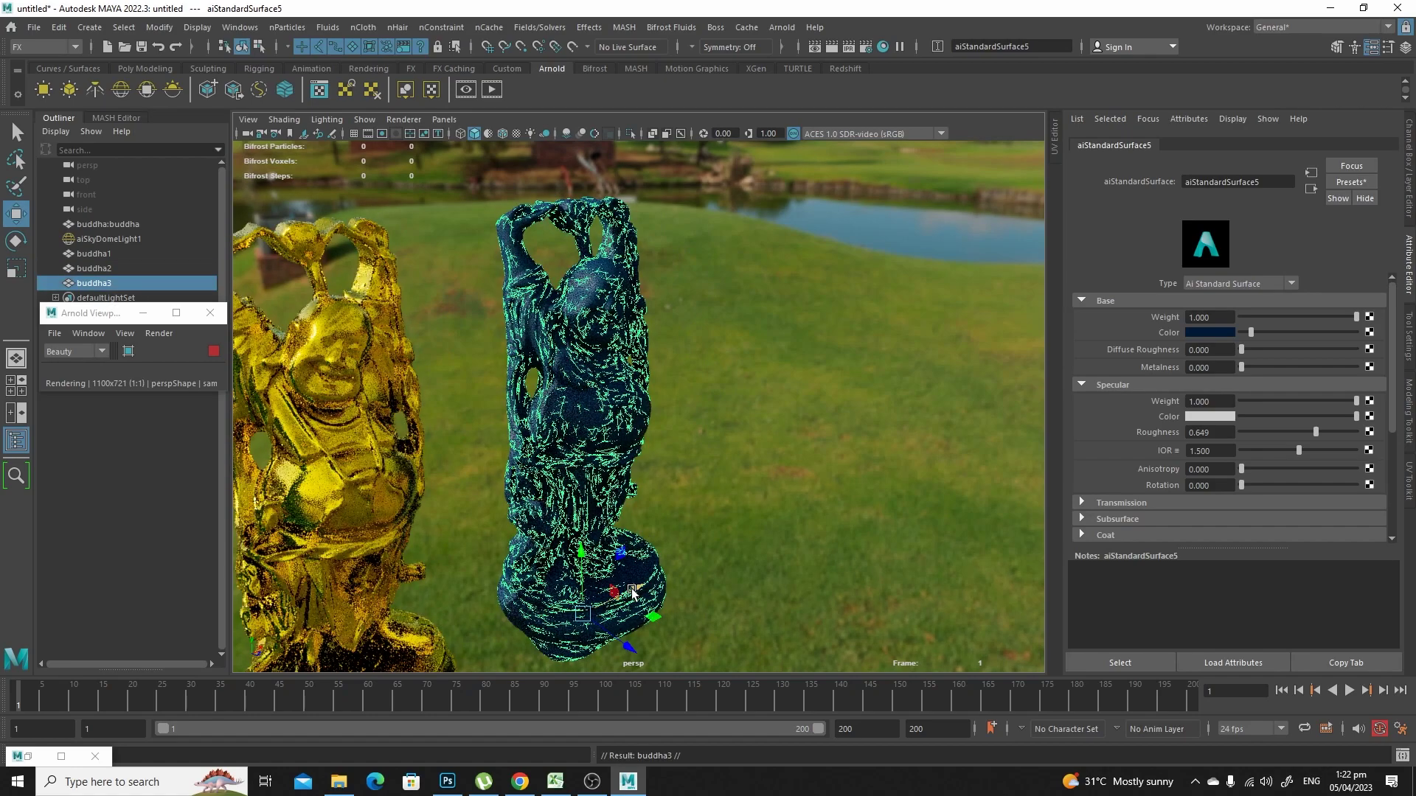
{"action": "mouse_move", "coordinate": [649, 528]}
{"action": "left_mouse_down"}
{"action": "mouse_move", "coordinate": [803, 546]}
{"action": "mouse_move", "coordinate": [777, 542]}
{"action": "left_mouse_up"}
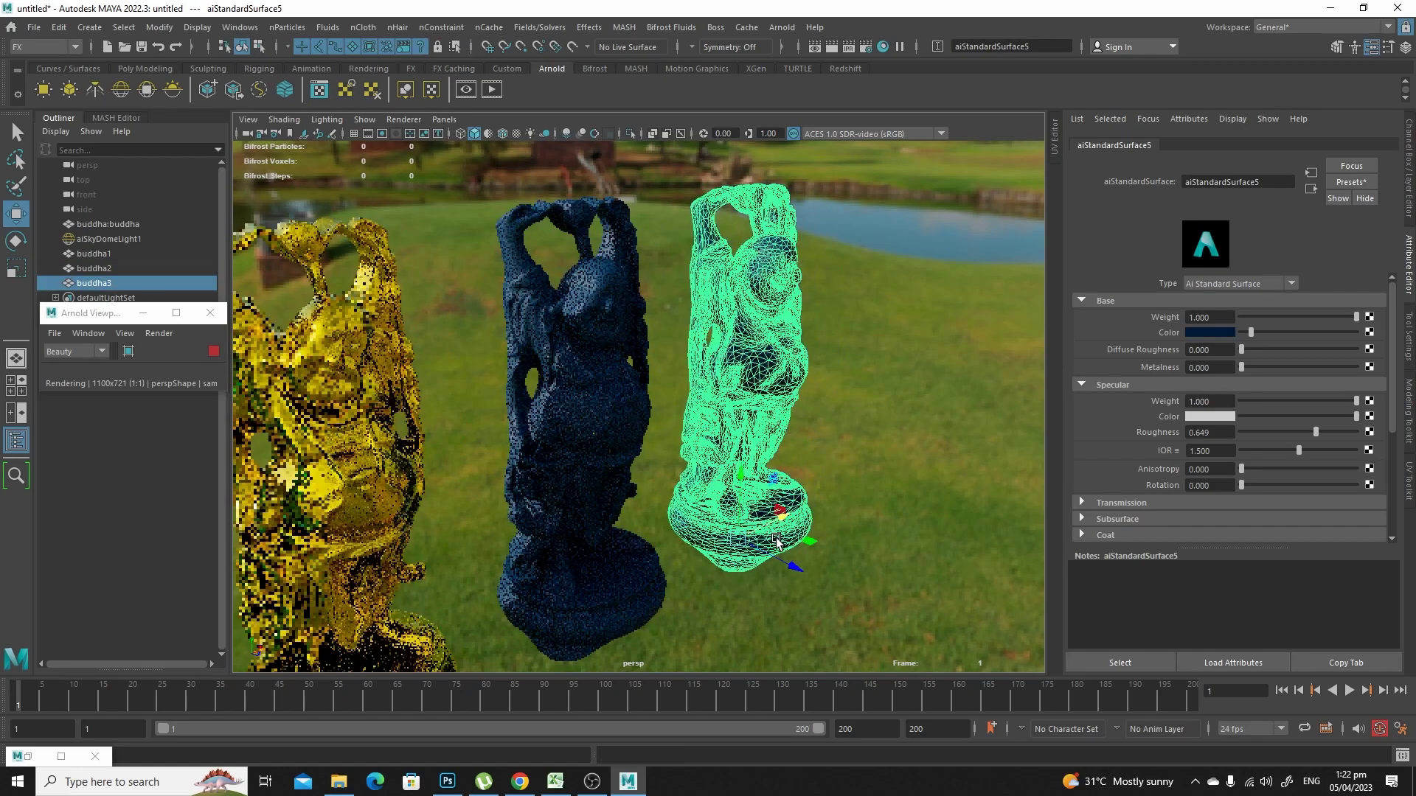
{"action": "left_click", "coordinate": [61, 756]}
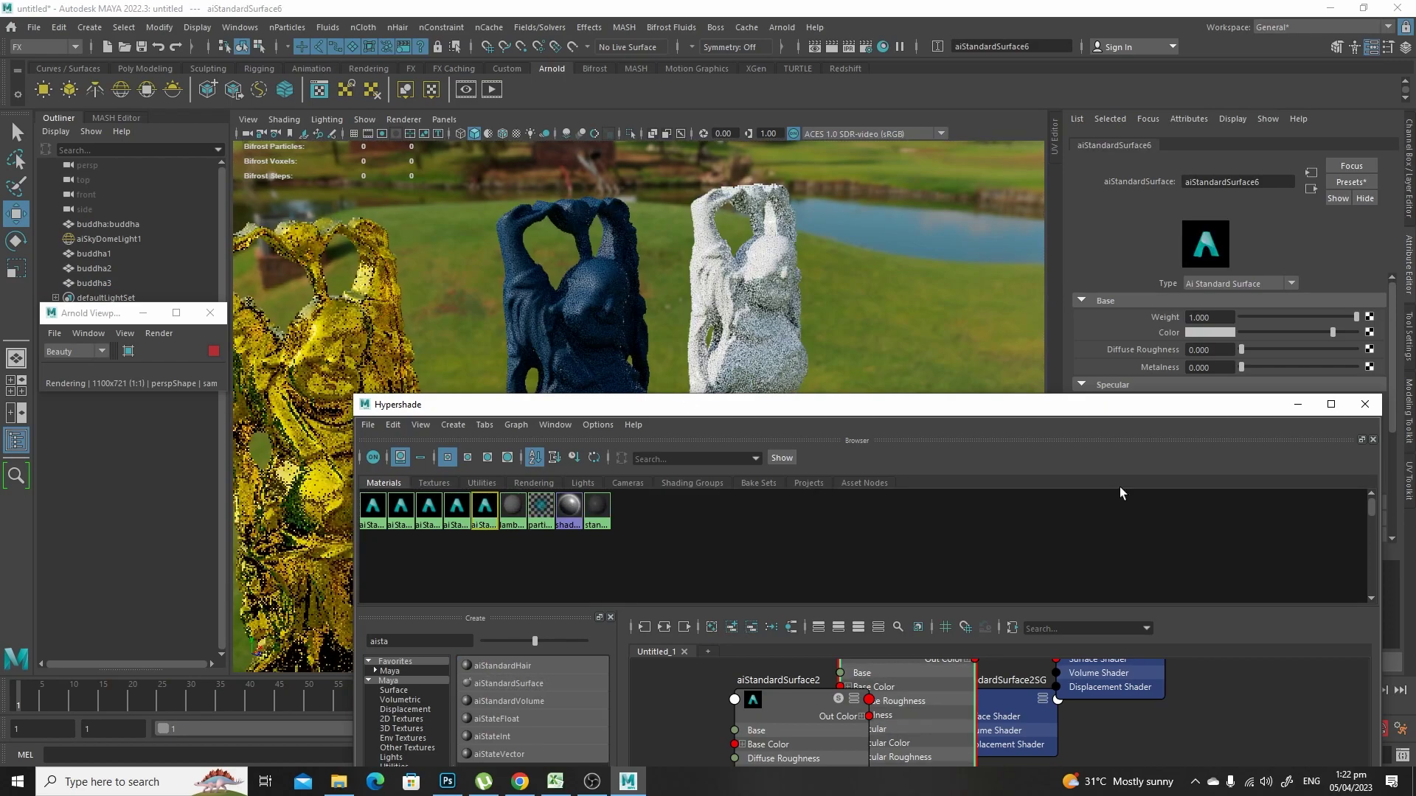
{"action": "left_click", "coordinate": [1298, 404]}
Step: Select and frame buddha3, then expand its Transmission settings
{"action": "left_click", "coordinate": [778, 348]}
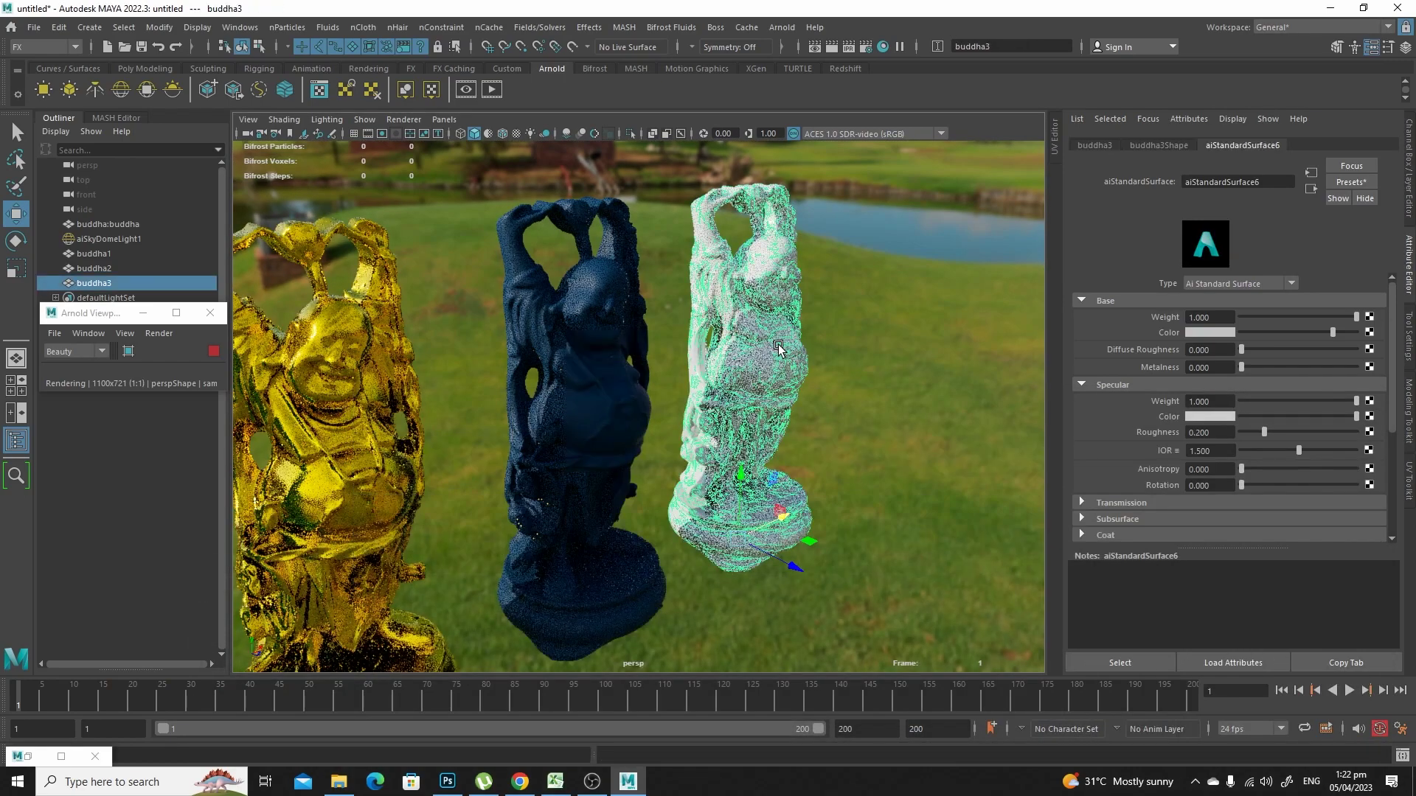
{"action": "key", "text": "f"}
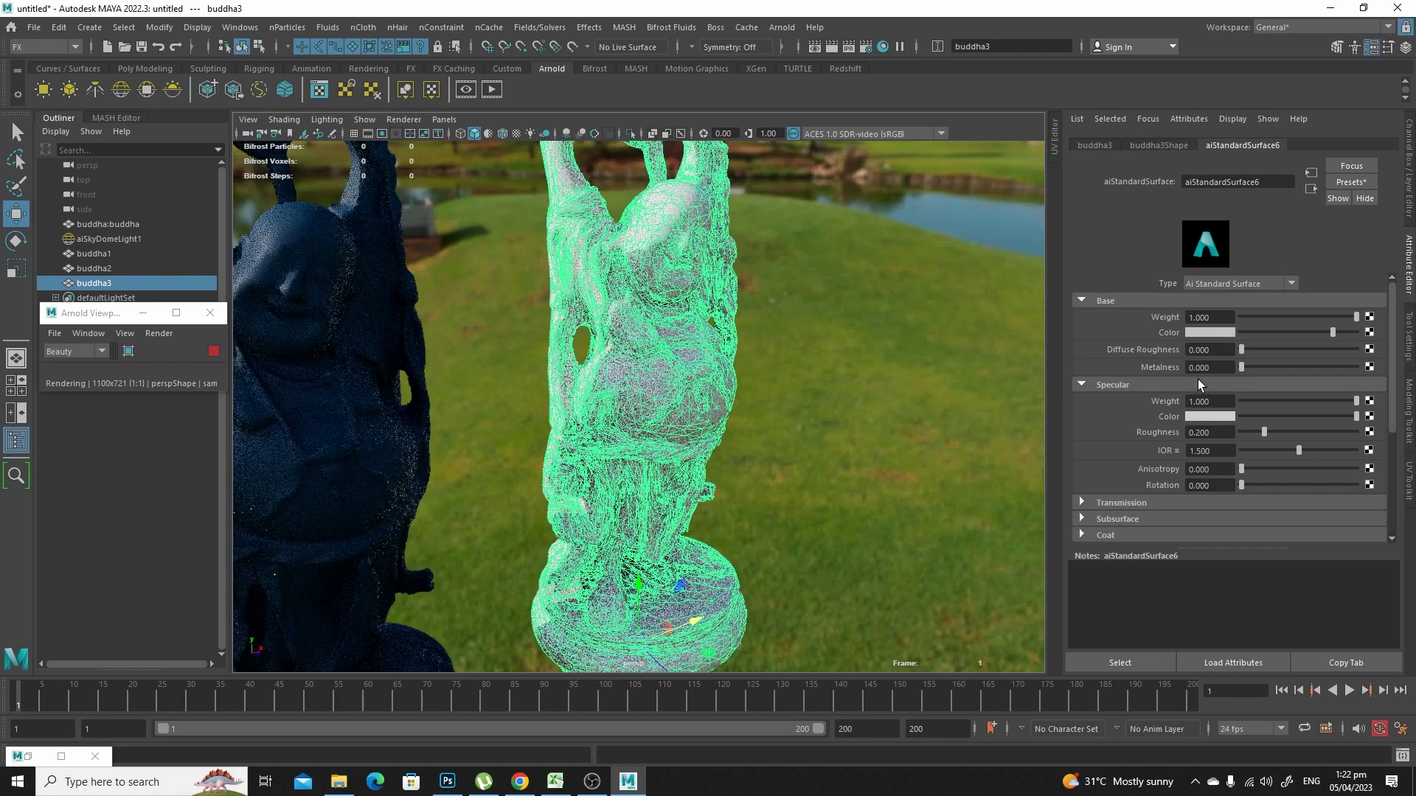
{"action": "left_click", "coordinate": [1207, 503]}
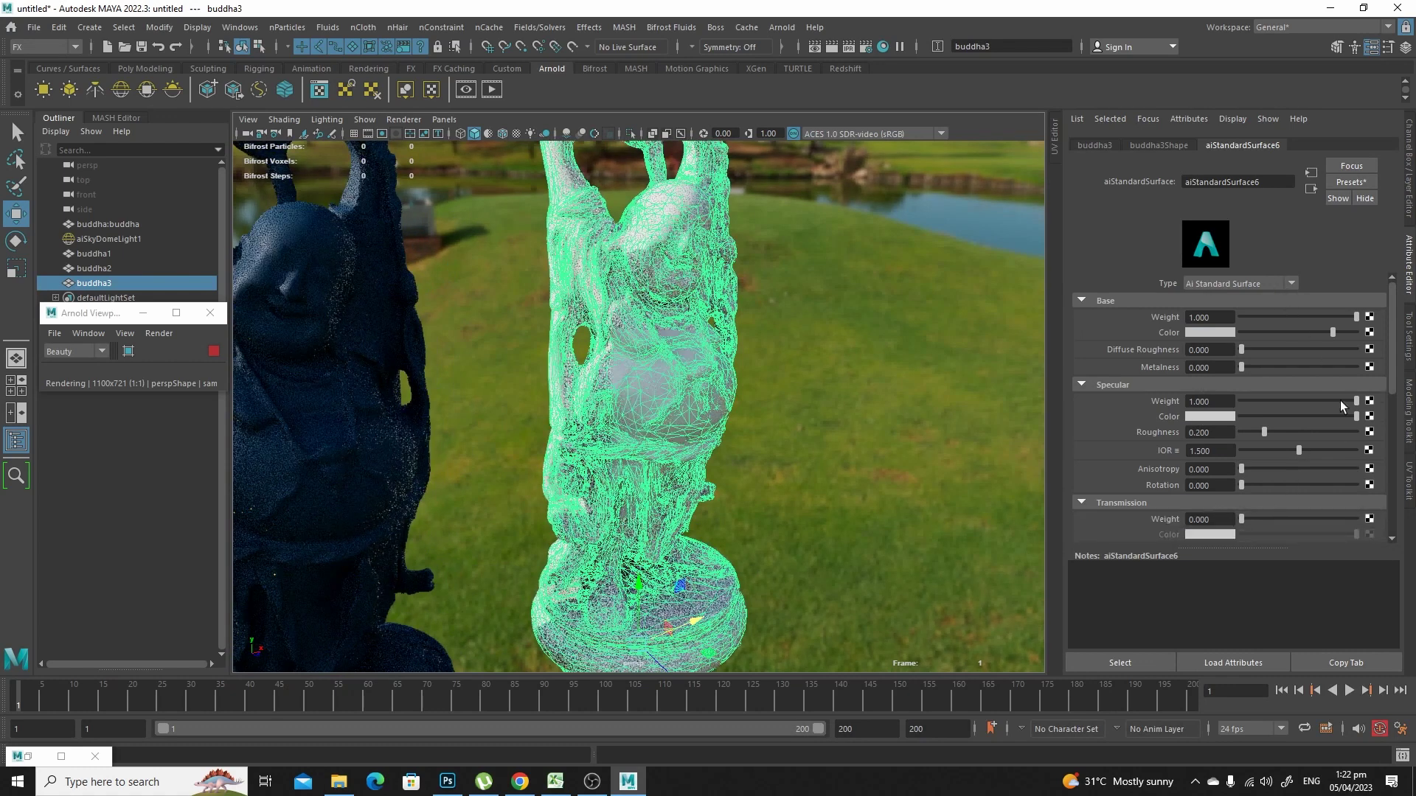
{"action": "scroll", "coordinate": [1343, 435], "scroll_direction": "down", "scroll_amount": 2}
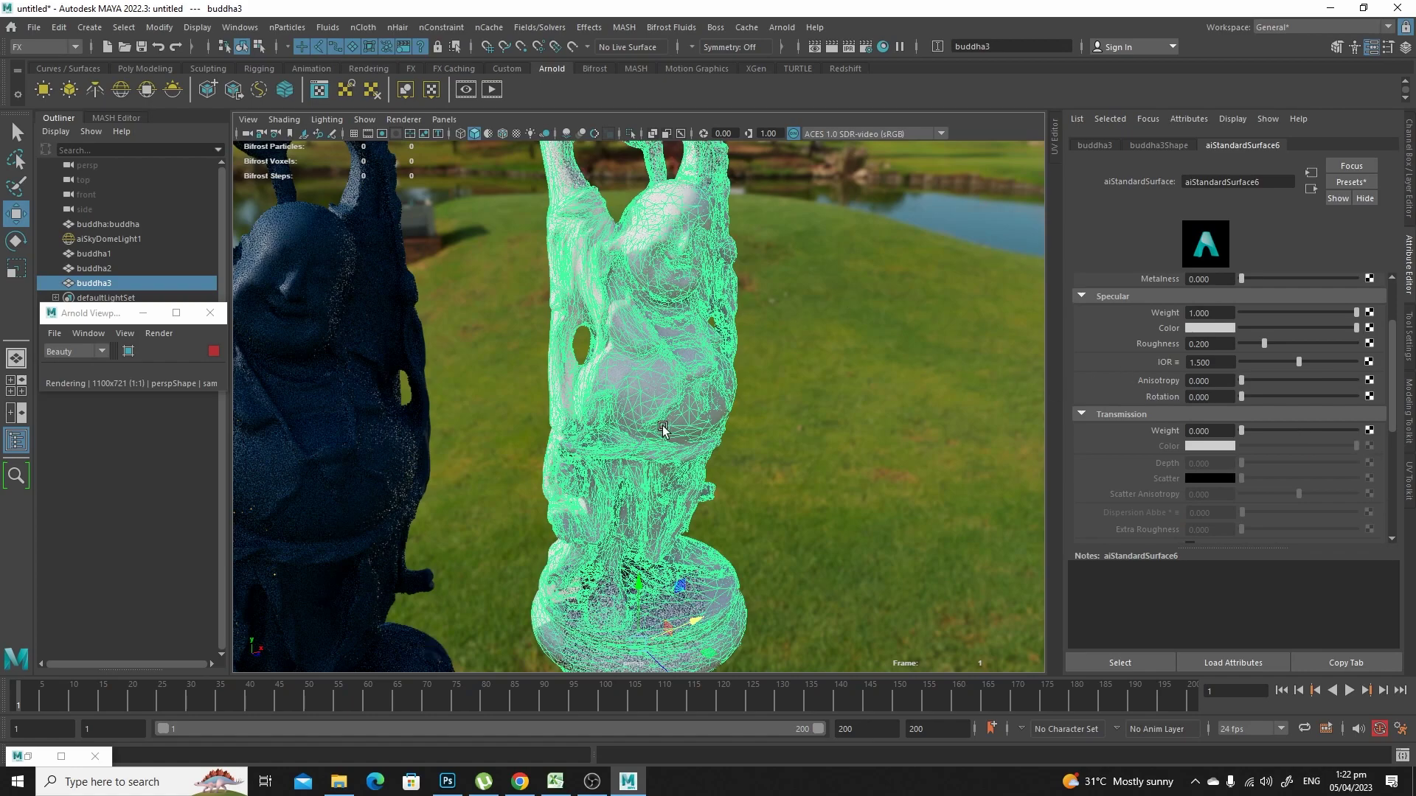
Step: Set aiStandardSurface6's Transmission Weight to 1.000 and check the glass render from several angles
{"action": "left_click_drag", "start_coordinate": [683, 445], "coordinate": [774, 537], "text": "alt"}
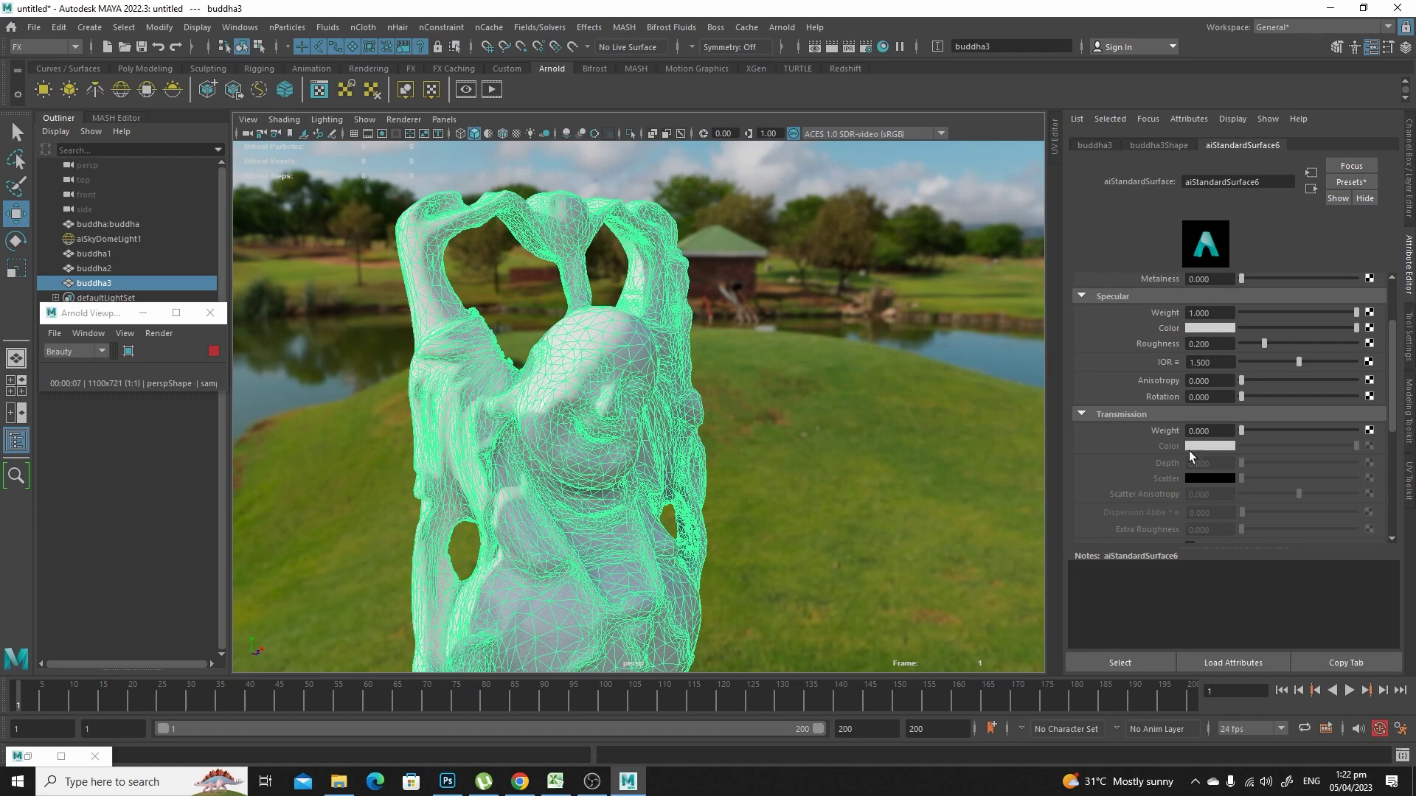
{"action": "left_click", "coordinate": [1129, 663]}
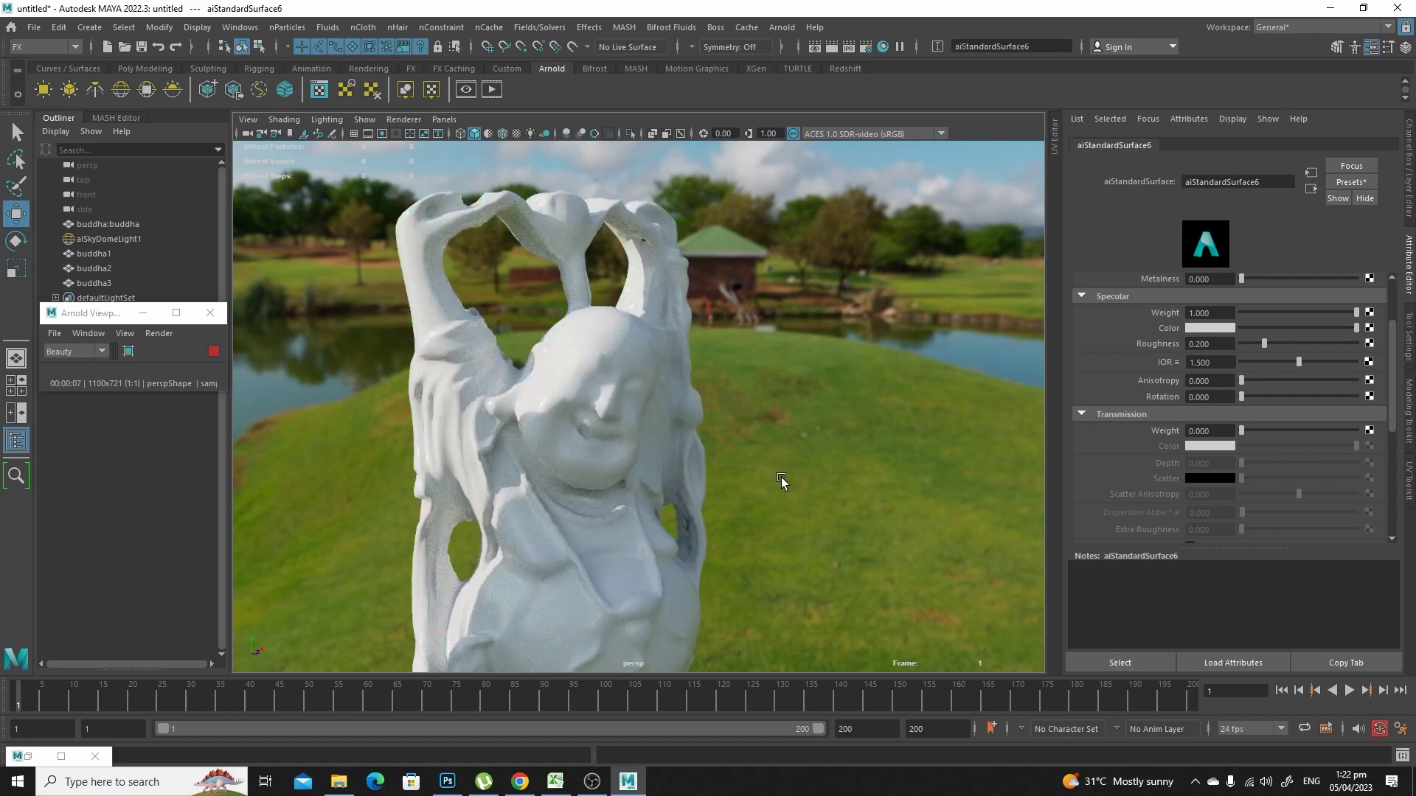
{"action": "left_click_drag", "start_coordinate": [1242, 426], "coordinate": [1361, 429]}
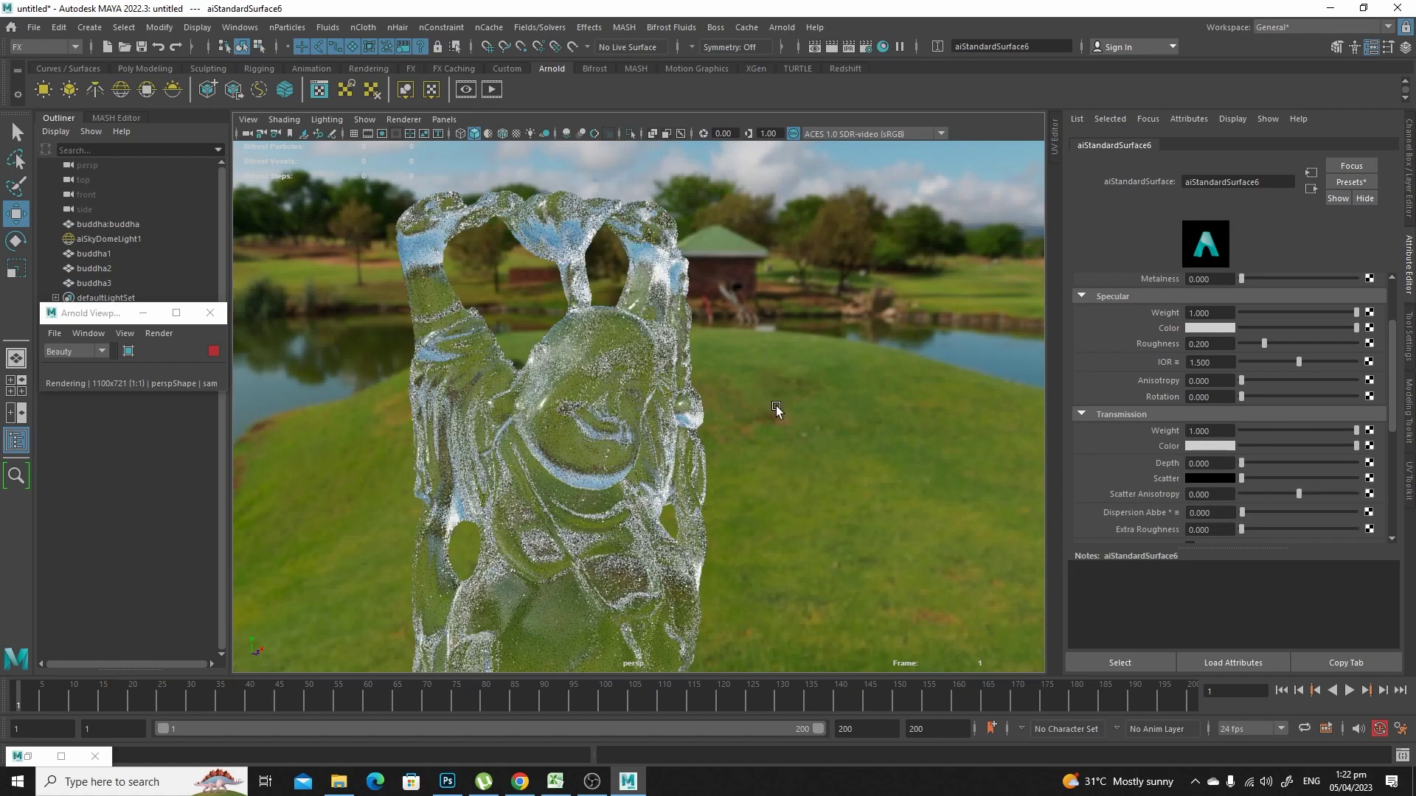
{"action": "left_click_drag", "start_coordinate": [776, 410], "coordinate": [767, 523], "text": "alt"}
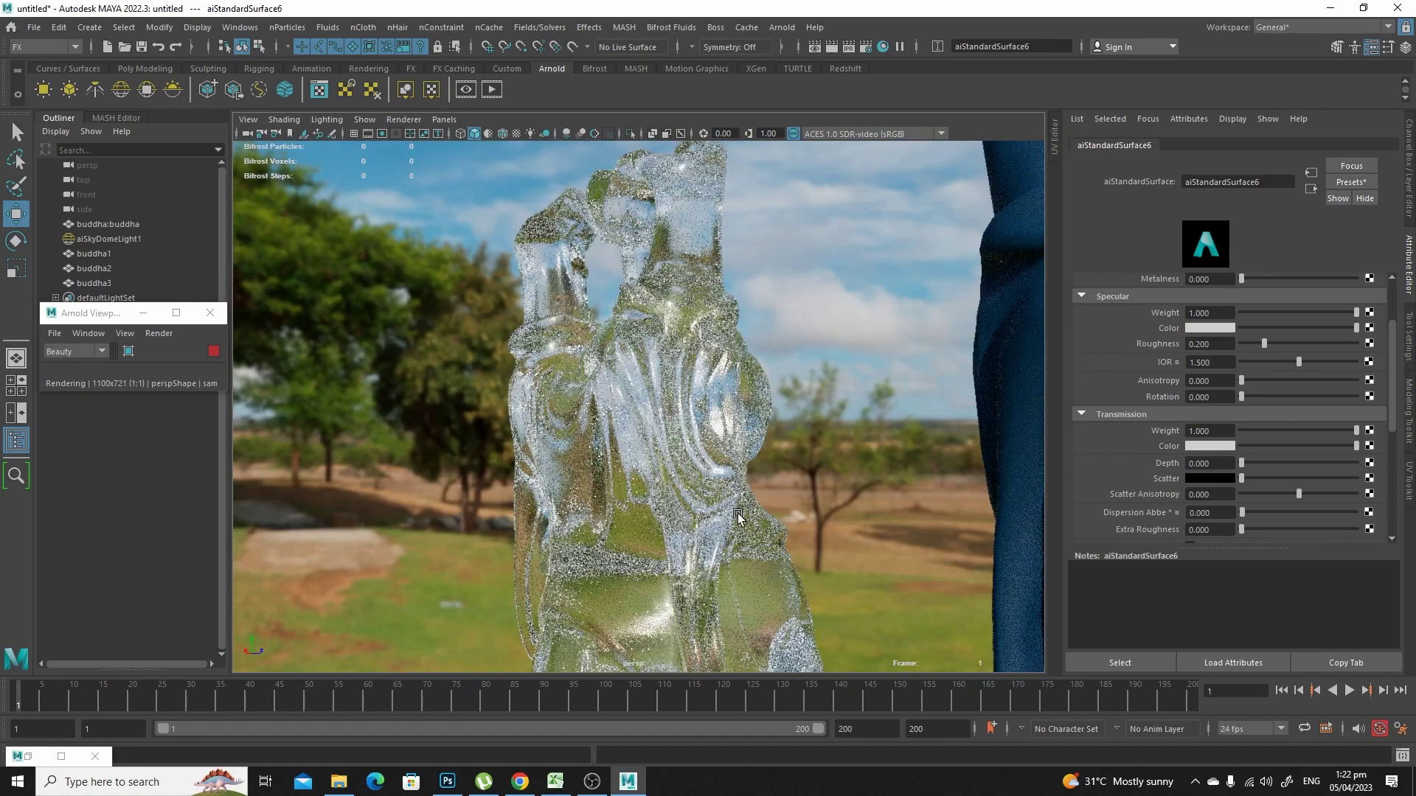
{"action": "left_click_drag", "start_coordinate": [861, 472], "coordinate": [905, 509], "text": "alt"}
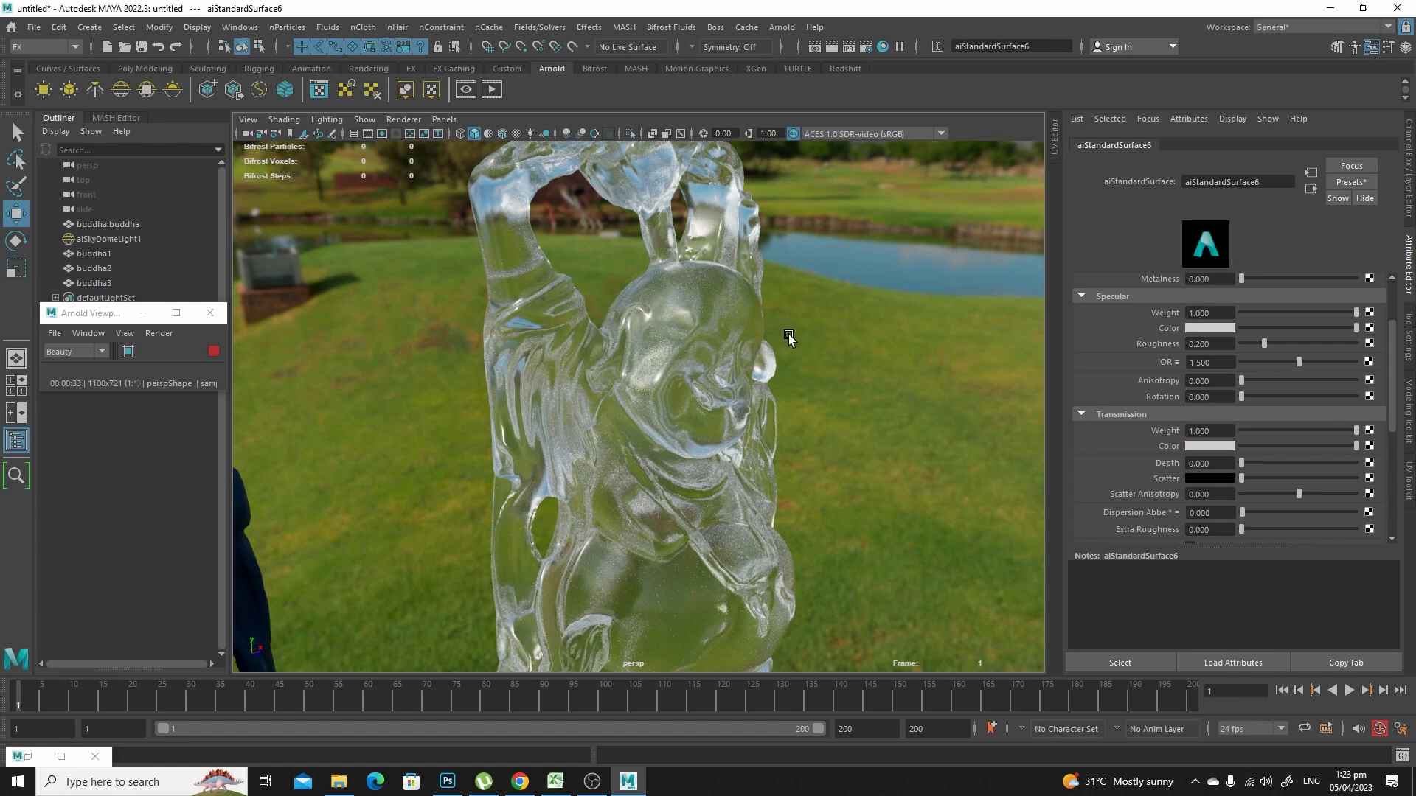
Step: Test specular IOR values of about 1.086, 1.000, 1.32 and 1.678
{"action": "left_click_drag", "start_coordinate": [724, 423], "coordinate": [677, 427], "text": "alt"}
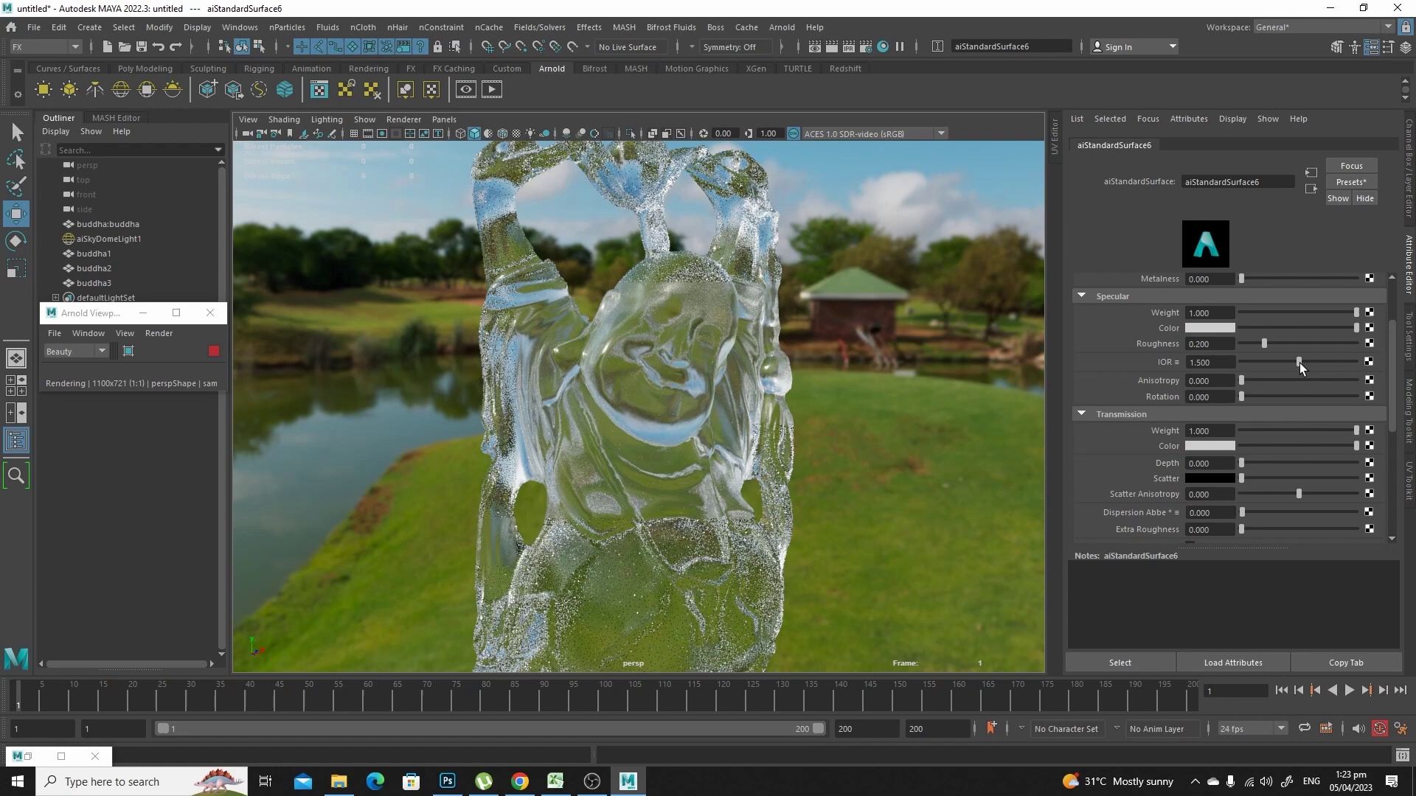
{"action": "left_click_drag", "start_coordinate": [1299, 364], "coordinate": [1282, 378]}
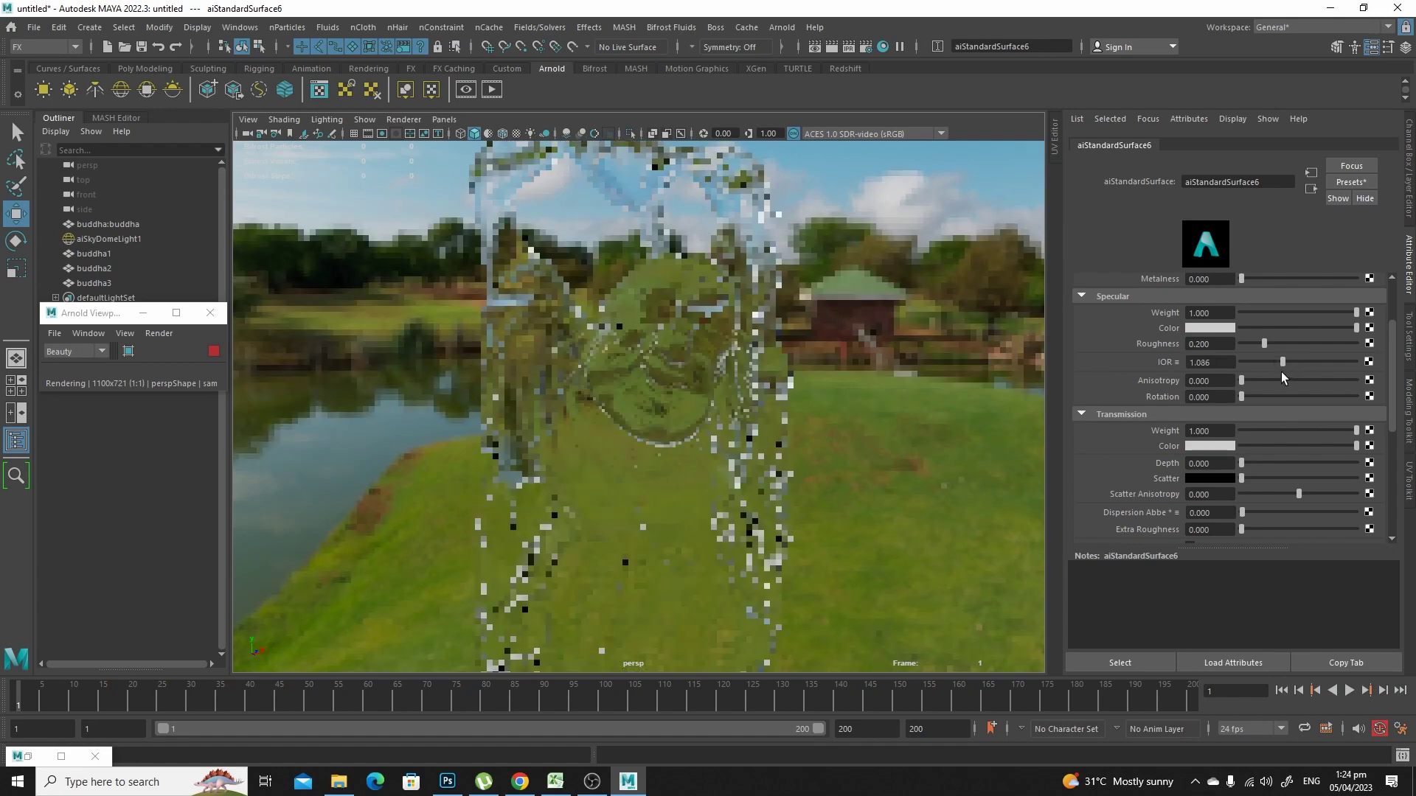
{"action": "left_click", "coordinate": [1211, 362]}
{"action": "type", "text": "1"}
{"action": "key", "text": "Return"}
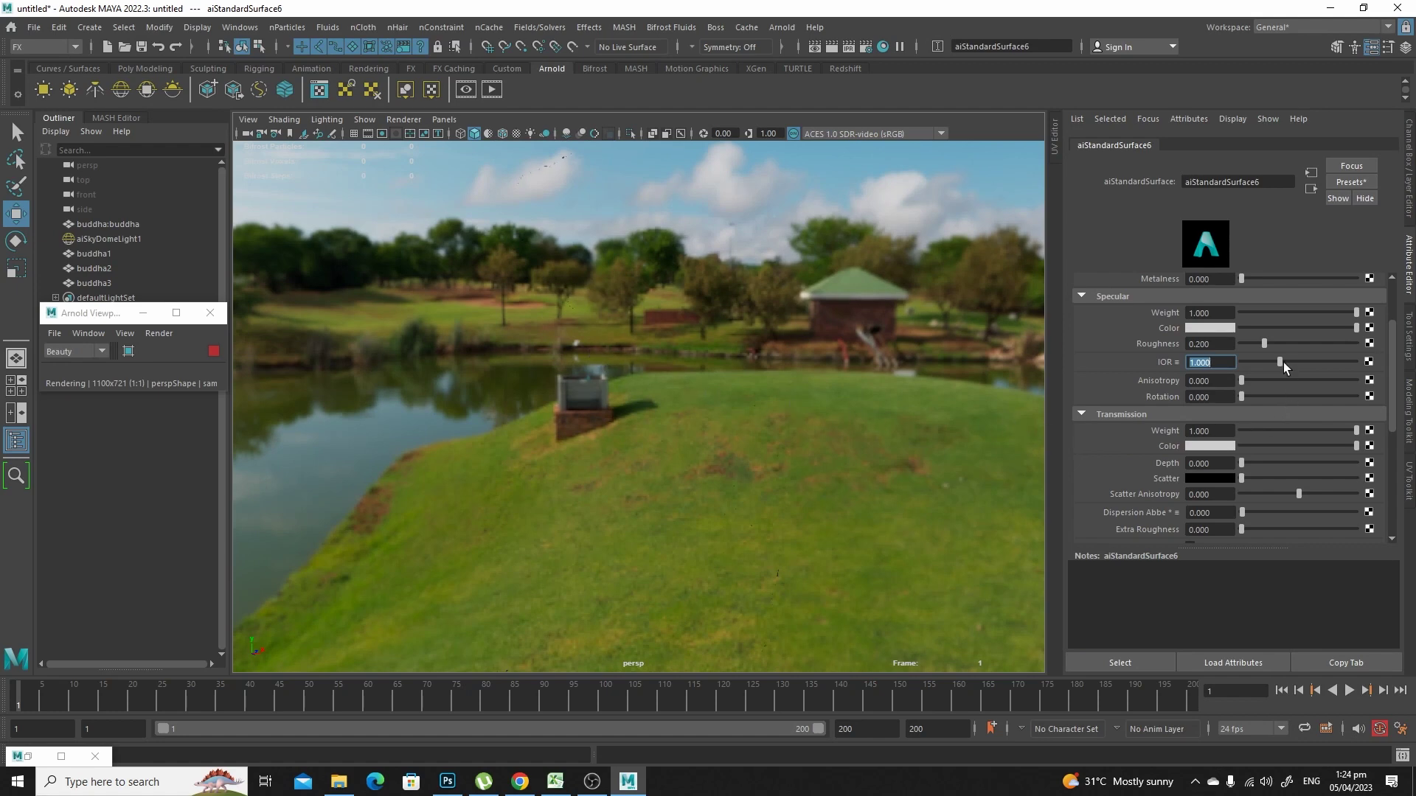
{"action": "left_click_drag", "start_coordinate": [1280, 365], "coordinate": [1293, 363]}
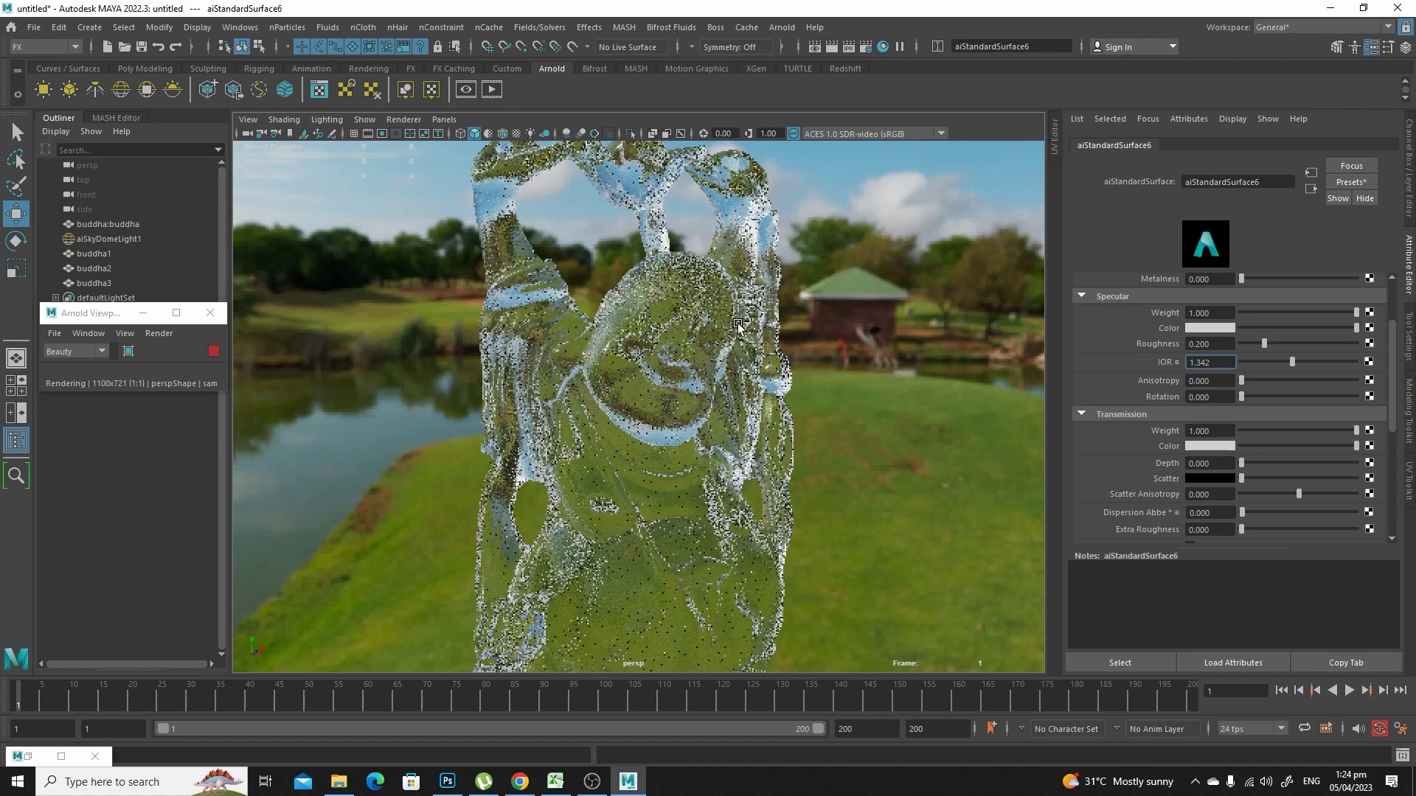
{"action": "left_click_drag", "start_coordinate": [1292, 363], "coordinate": [1305, 362]}
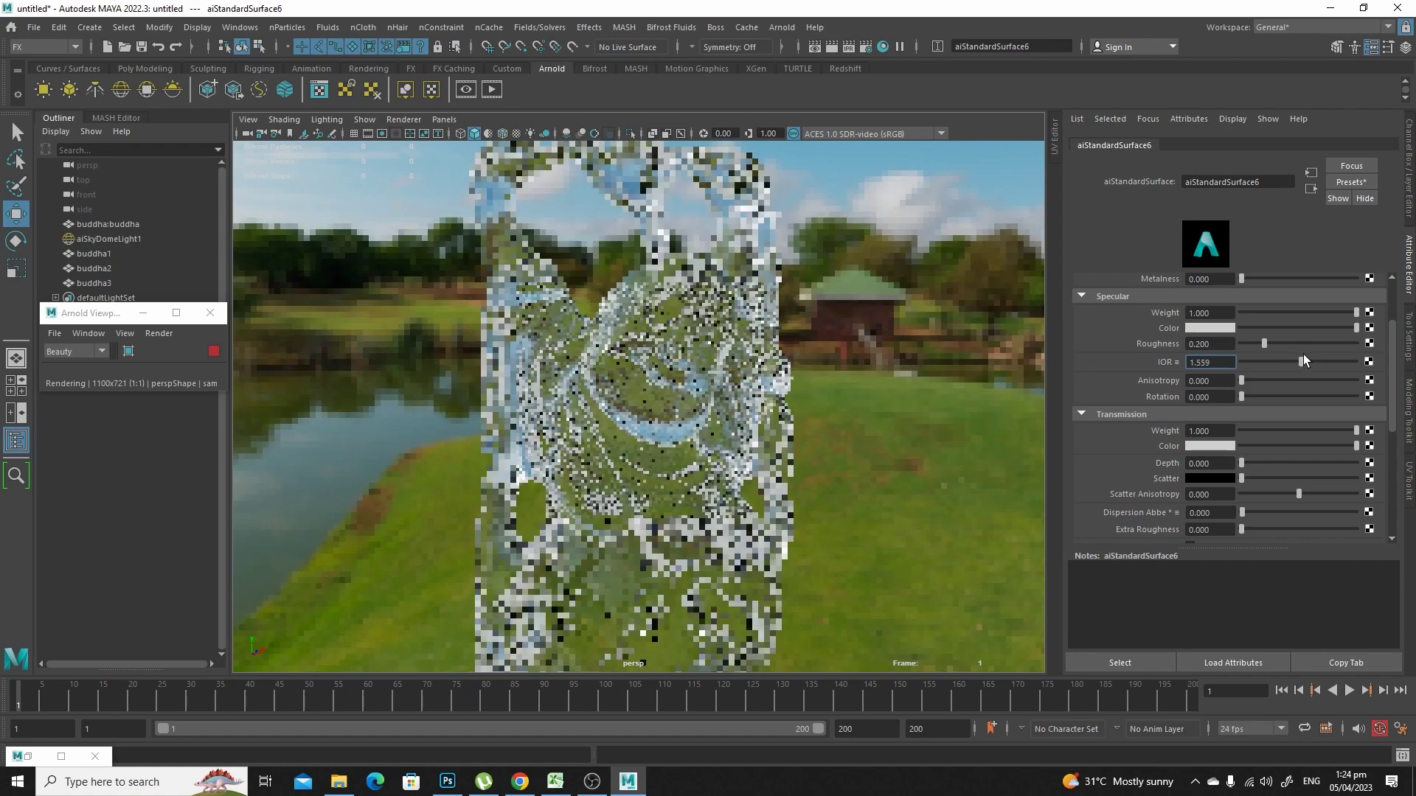
{"action": "left_click_drag", "start_coordinate": [958, 398], "coordinate": [851, 411], "text": "alt"}
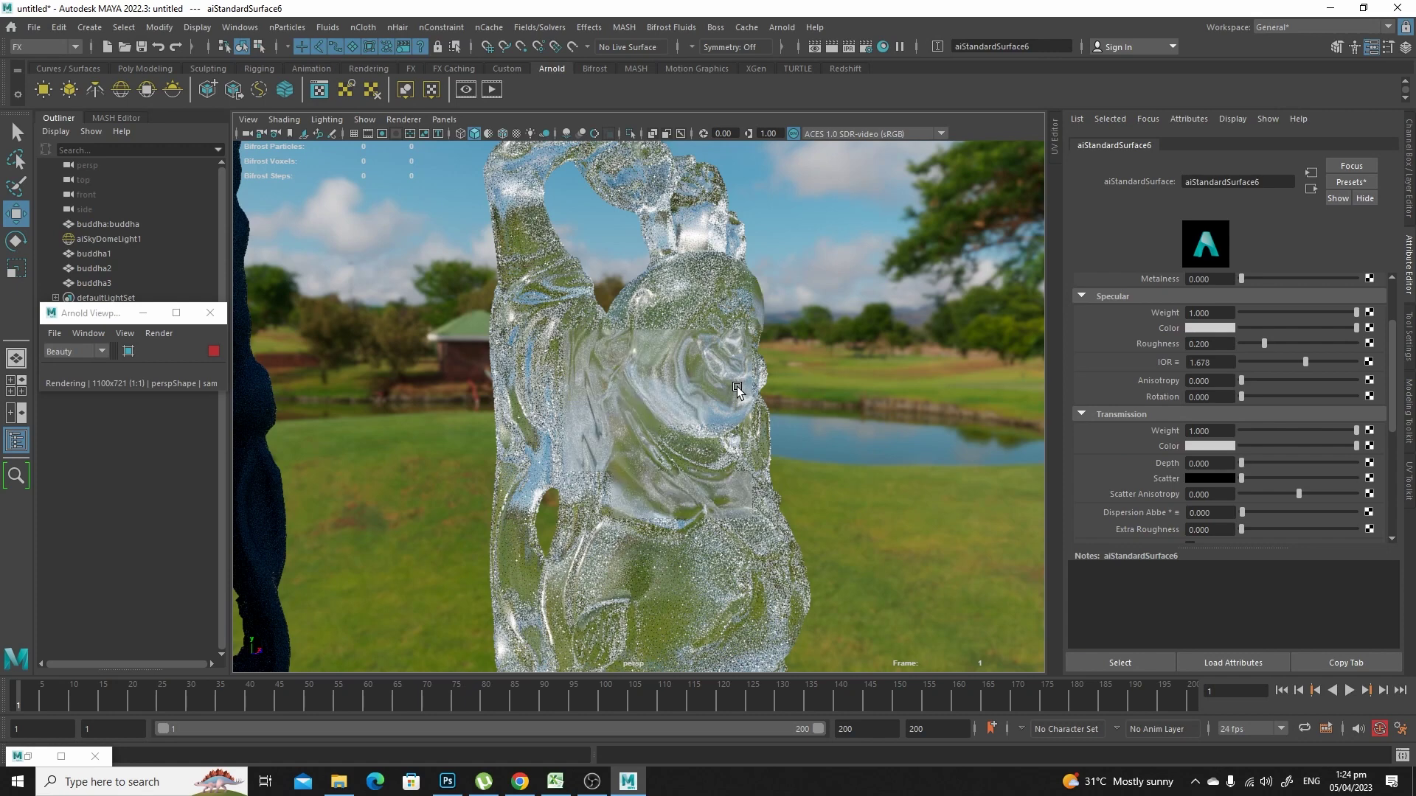
Step: Set the specular IOR to 1.330 for water-like glass
{"action": "left_click", "coordinate": [1226, 366]}
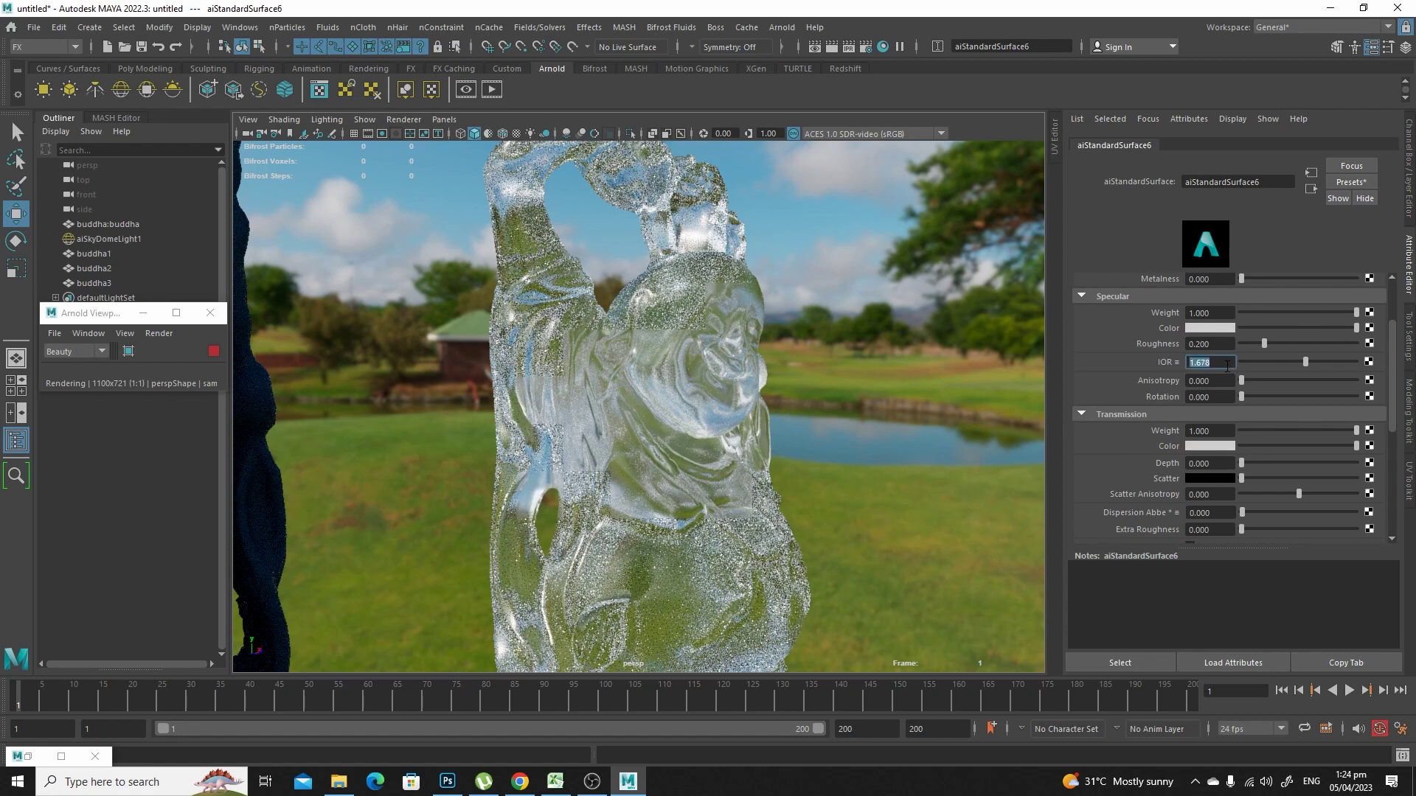
{"action": "type", "text": "1"}
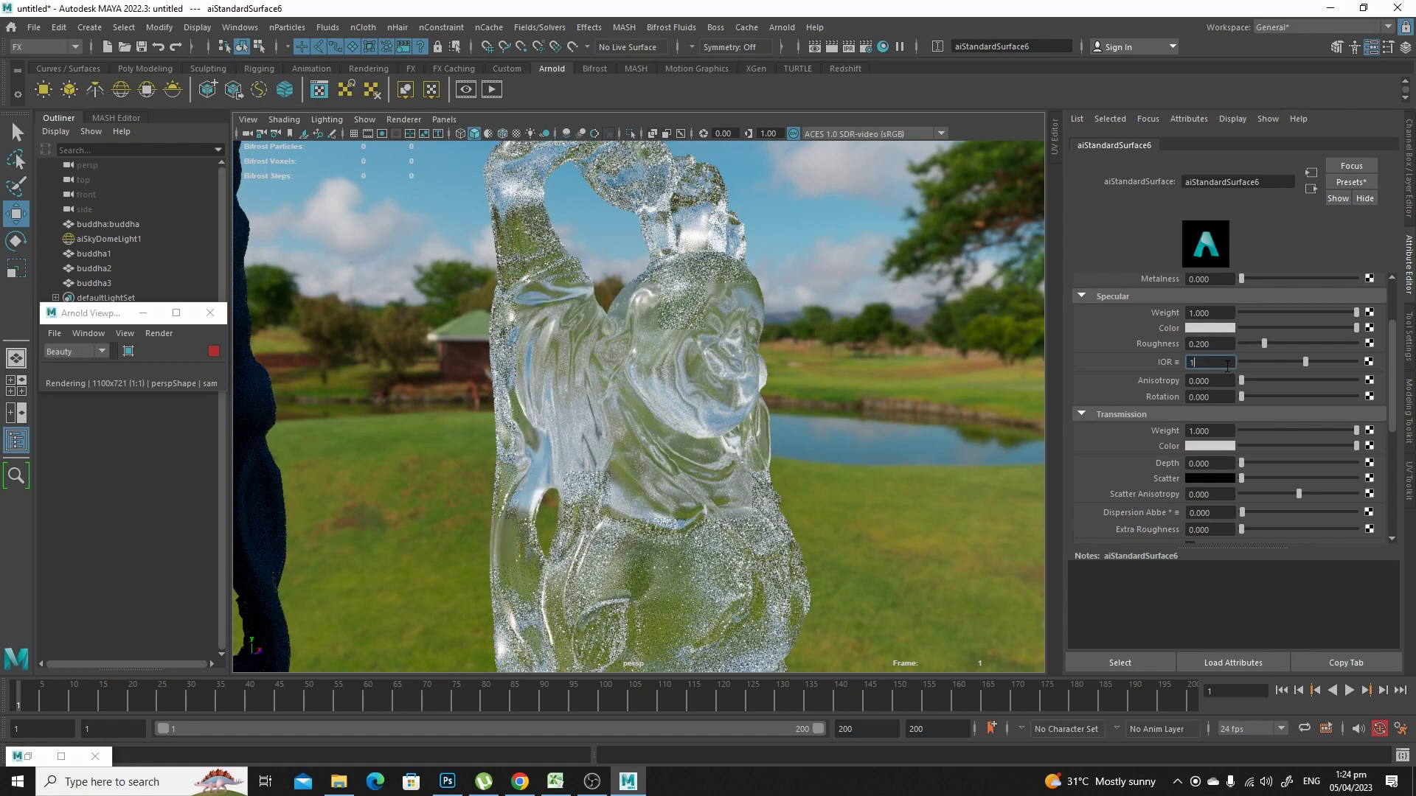
{"action": "type", "text": ".33"}
{"action": "key", "text": "Return"}
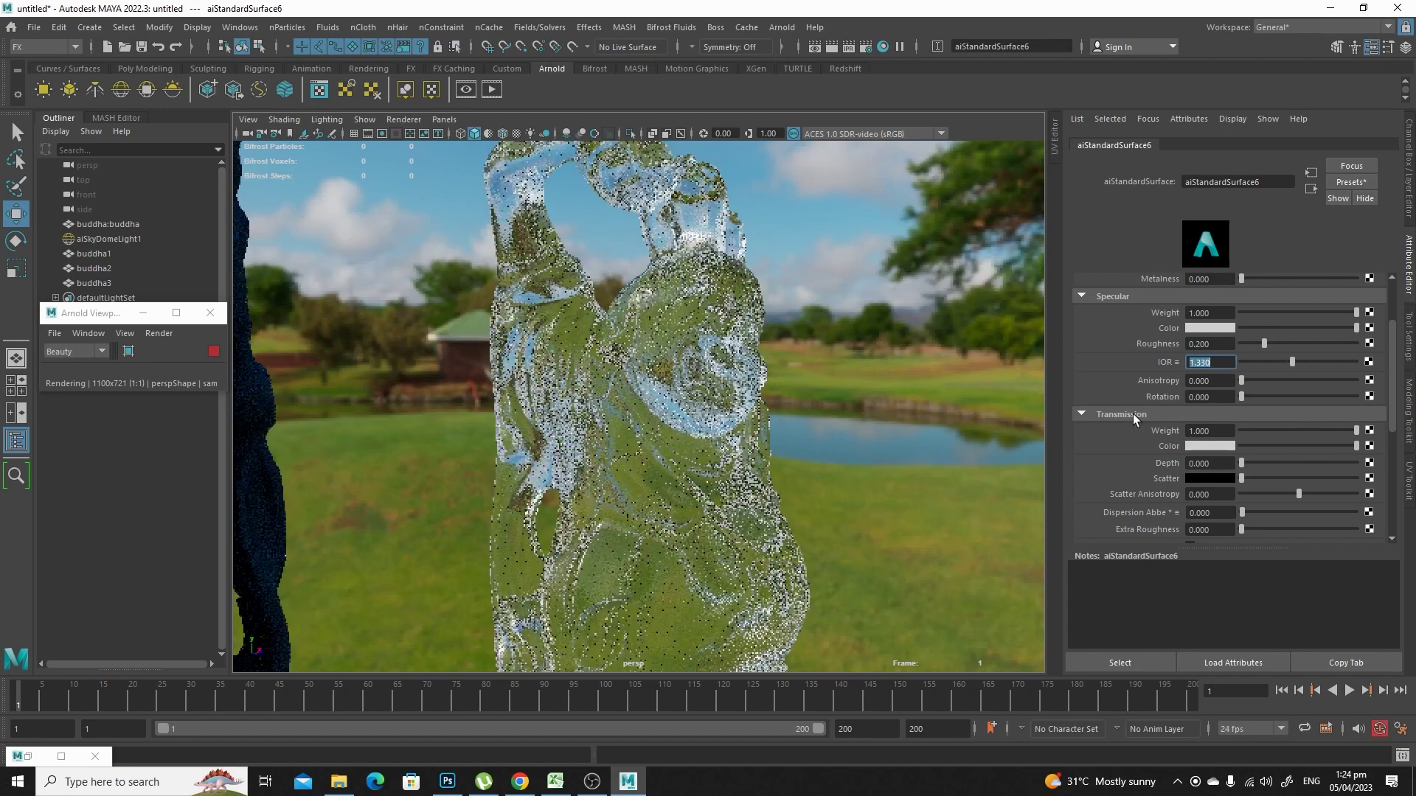
{"action": "left_click_drag", "start_coordinate": [825, 445], "coordinate": [722, 456], "text": "alt"}
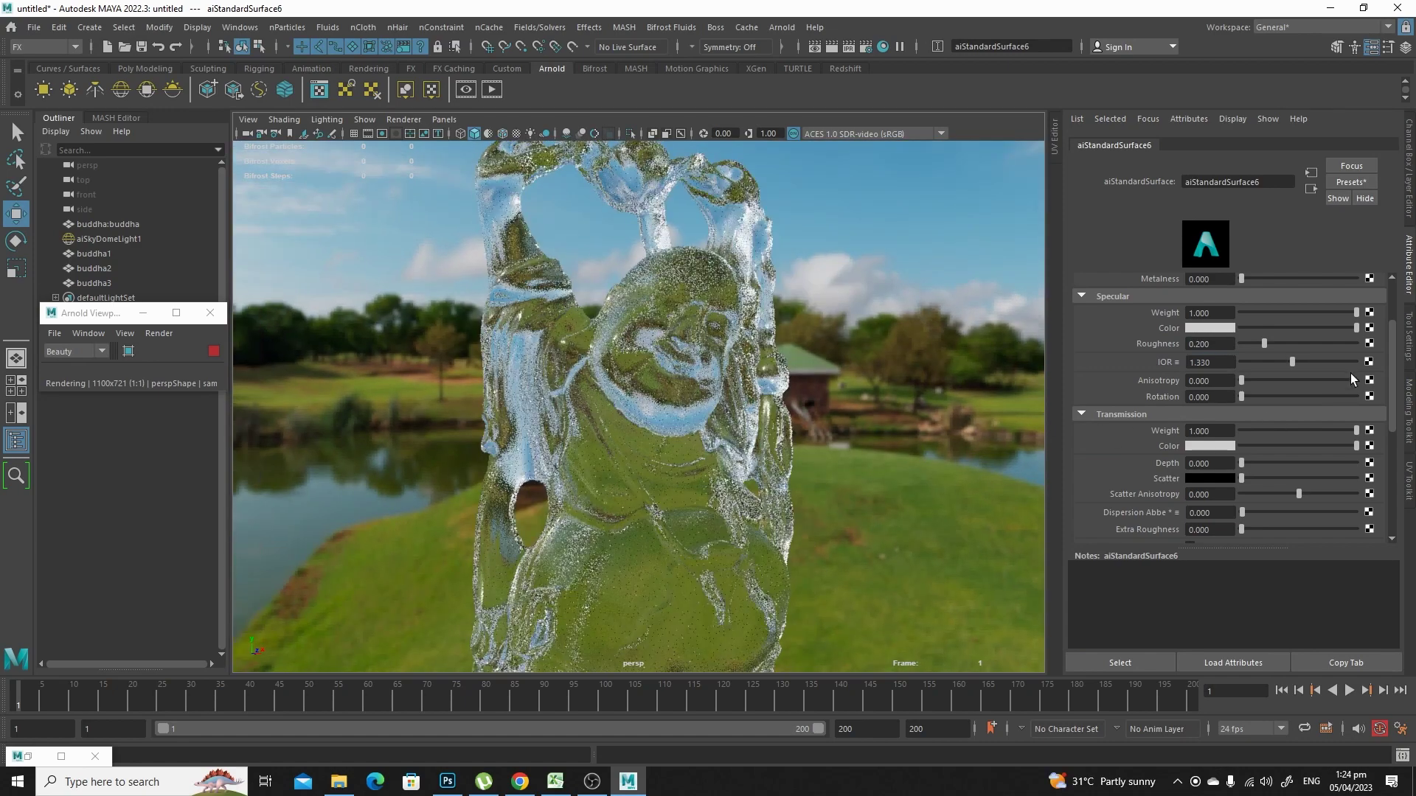
{"action": "scroll", "coordinate": [1351, 373], "scroll_direction": "down", "scroll_amount": 2}
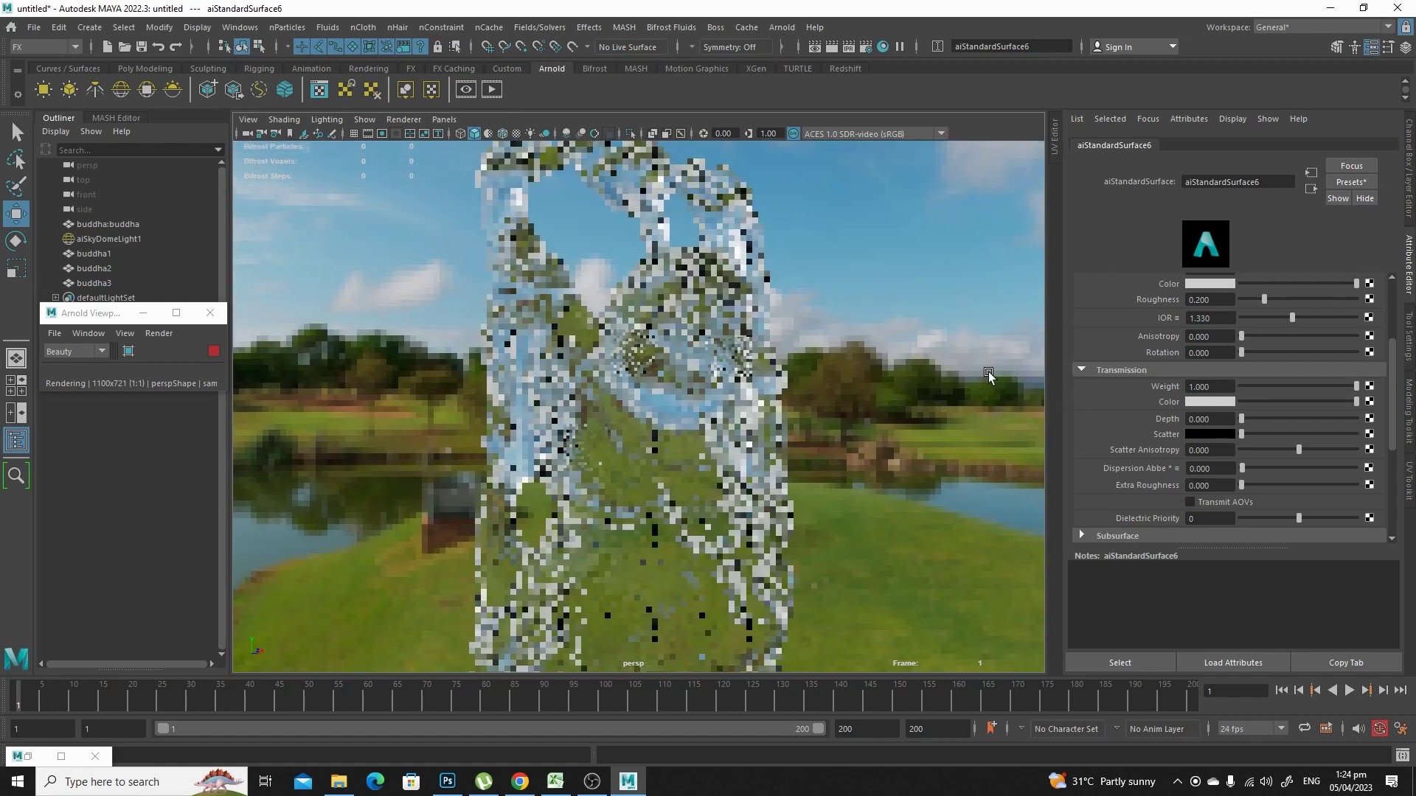
Step: Set aiStandardSurface6's Transmission Color to blue from the colour history, making buddha3 deep blue glass
{"action": "left_click", "coordinate": [1213, 402]}
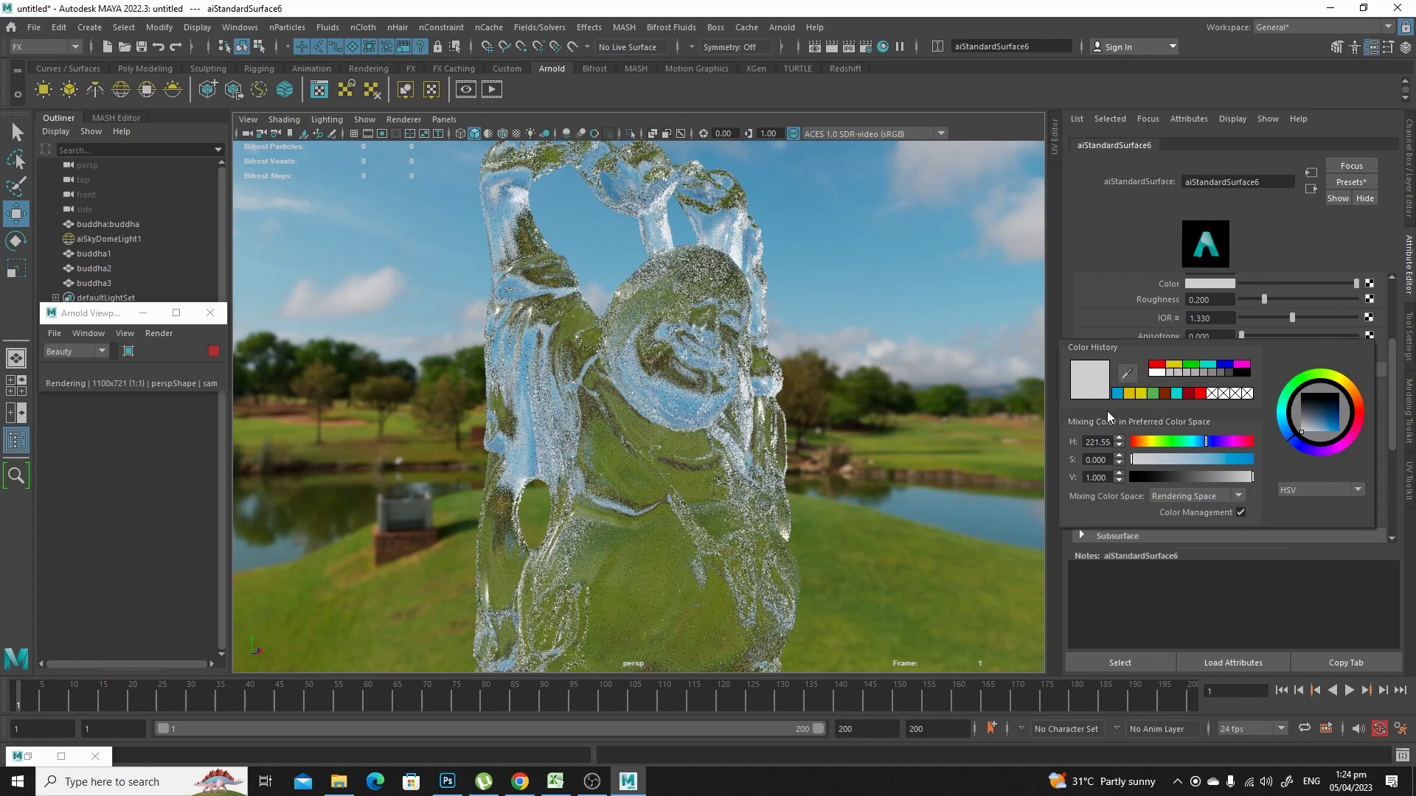
{"action": "left_click", "coordinate": [1118, 395]}
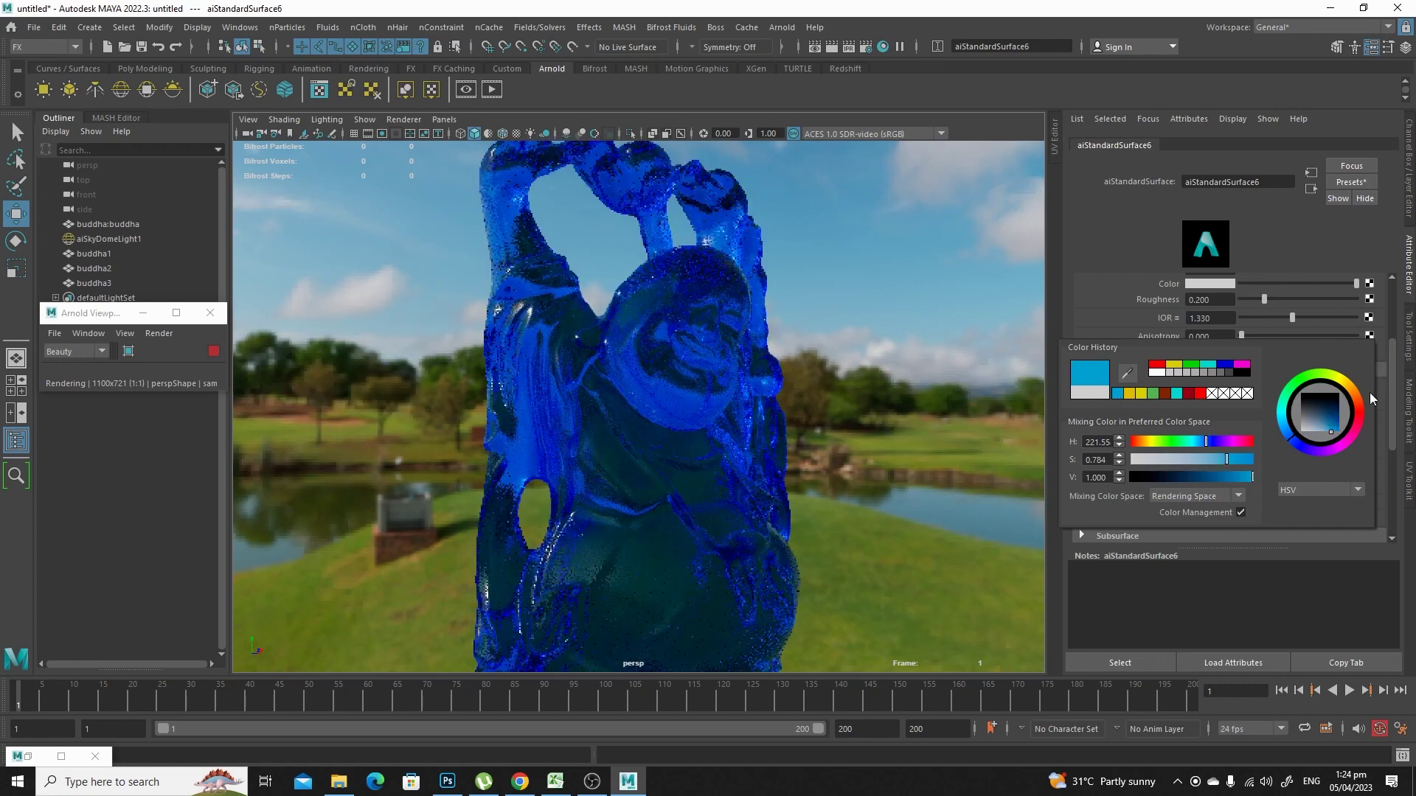
{"action": "left_click_drag", "start_coordinate": [1390, 386], "coordinate": [1387, 301]}
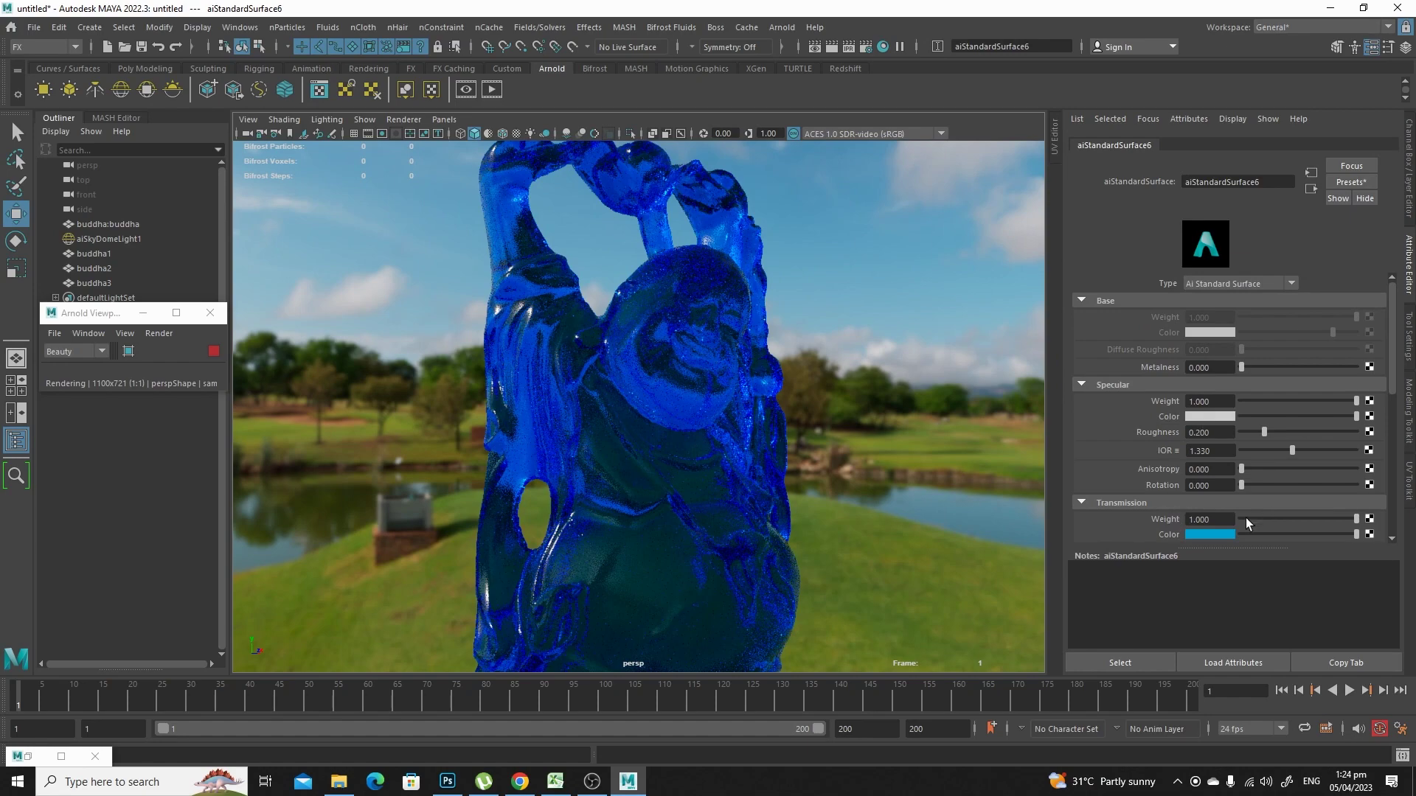
{"action": "left_click", "coordinate": [1355, 521]}
{"action": "scroll", "coordinate": [1205, 297], "scroll_direction": "down", "scroll_amount": 2}
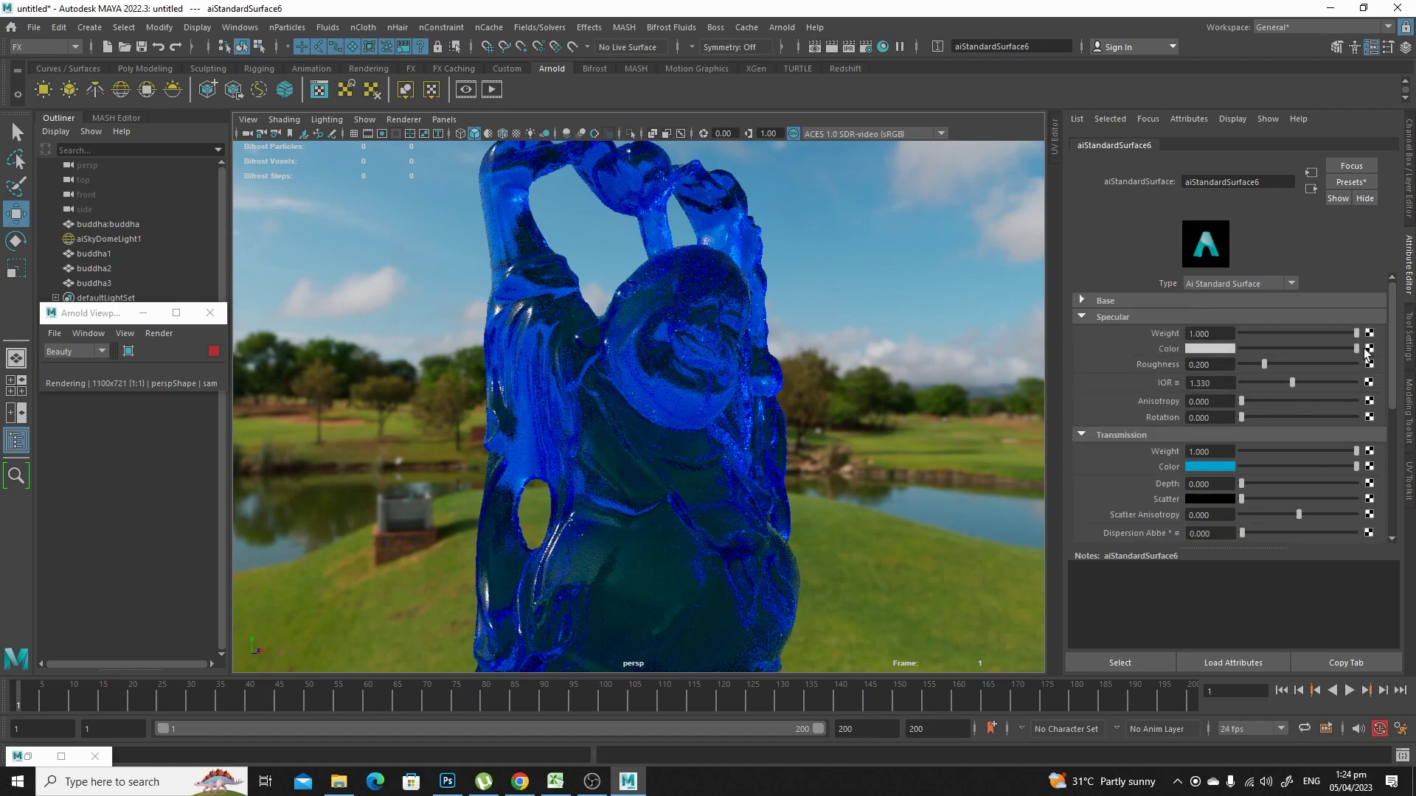
{"action": "left_click_drag", "start_coordinate": [1390, 330], "coordinate": [1397, 384]}
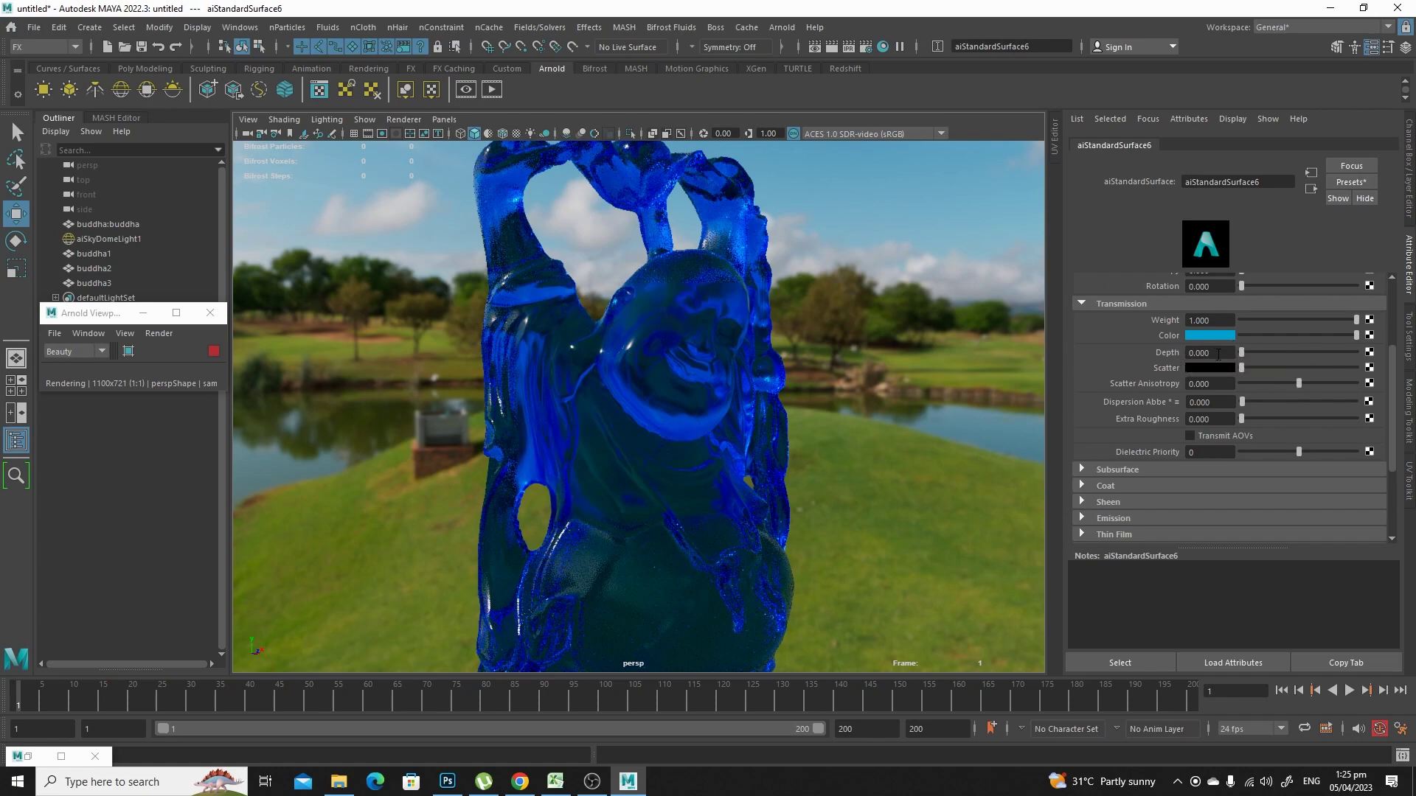
Step: Set aiStandardSurface6's Transmission Depth to 2.5 so the blue glass Buddha renders lighter and clearer
{"action": "left_click_drag", "start_coordinate": [869, 304], "coordinate": [917, 365], "text": "alt"}
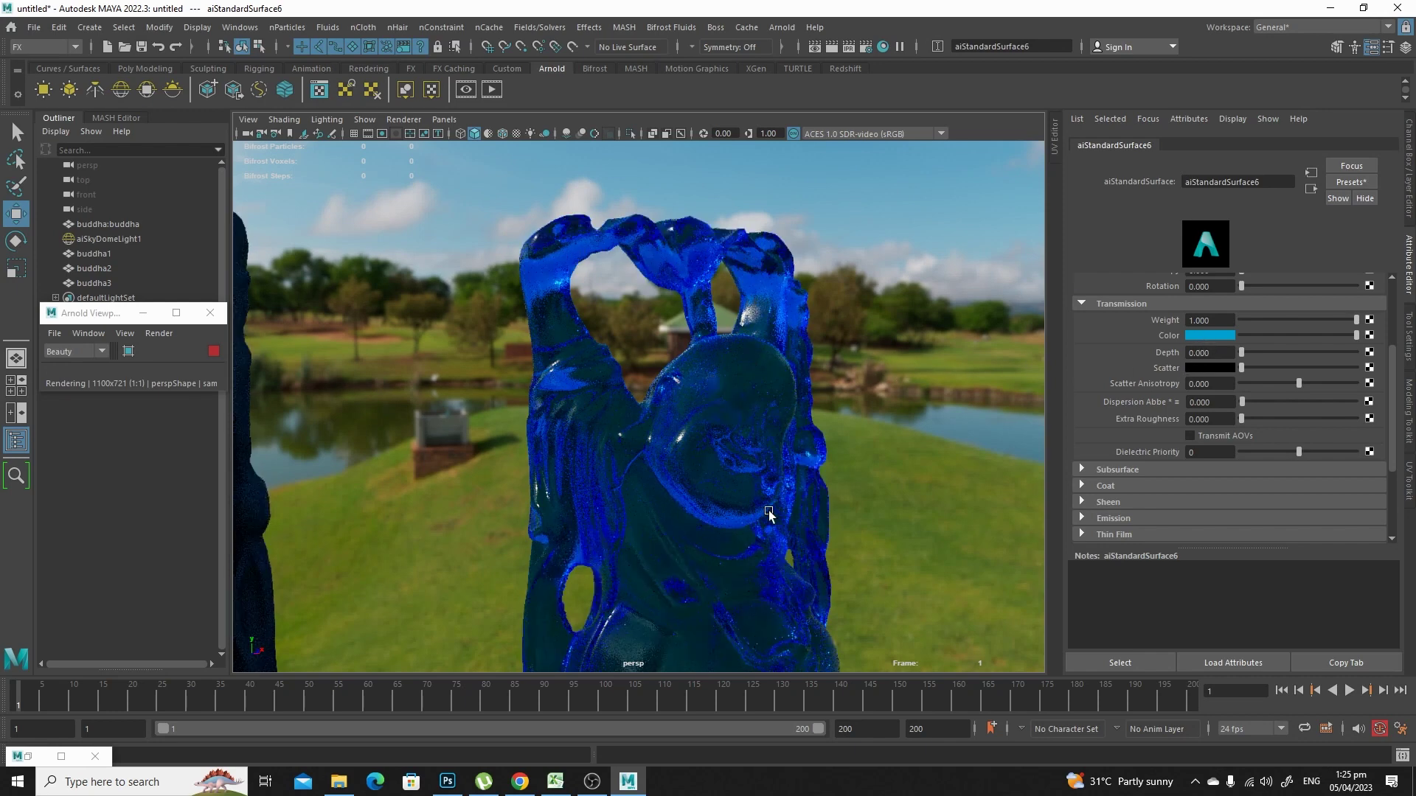
{"action": "left_click_drag", "start_coordinate": [1241, 353], "coordinate": [1244, 356]}
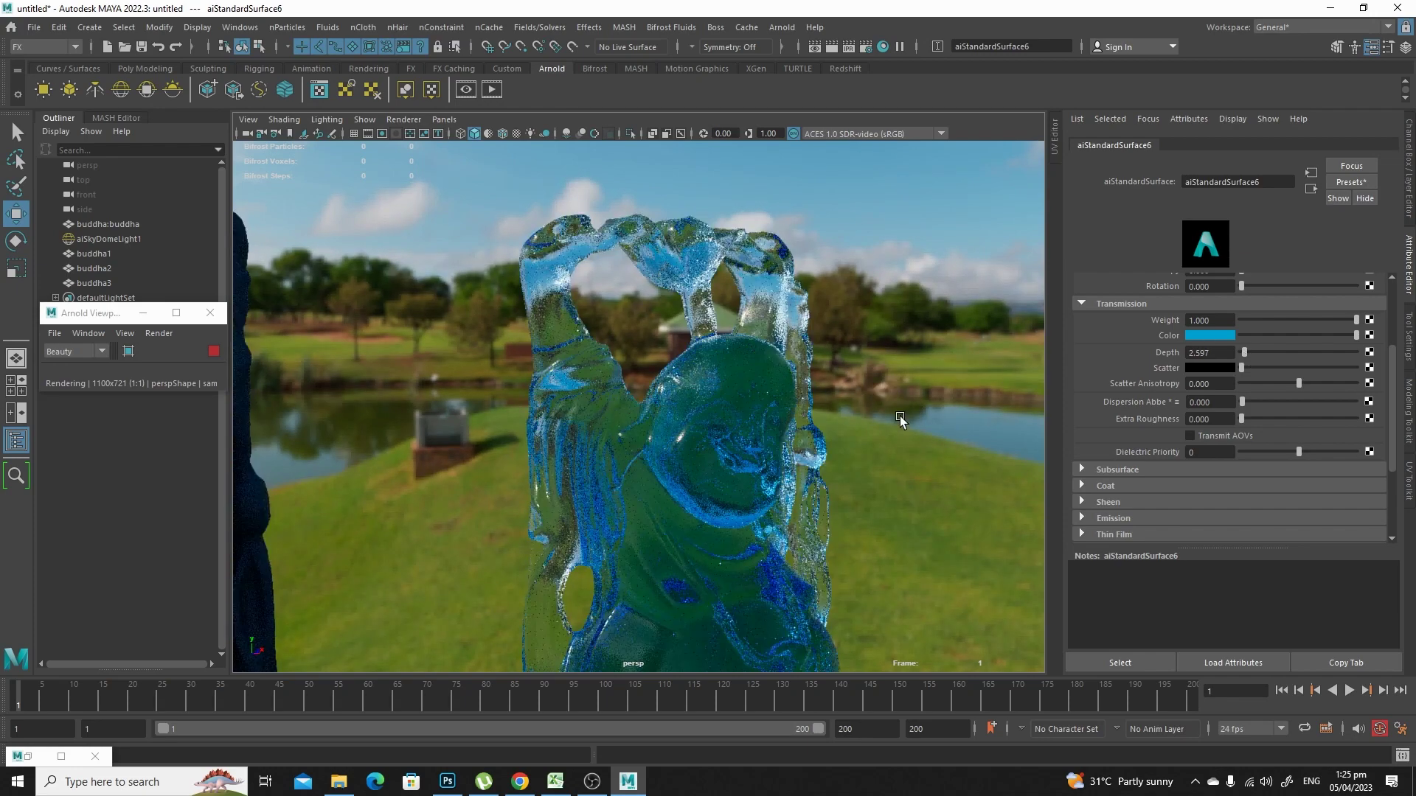
{"action": "left_click_drag", "start_coordinate": [900, 419], "coordinate": [865, 432], "text": "alt"}
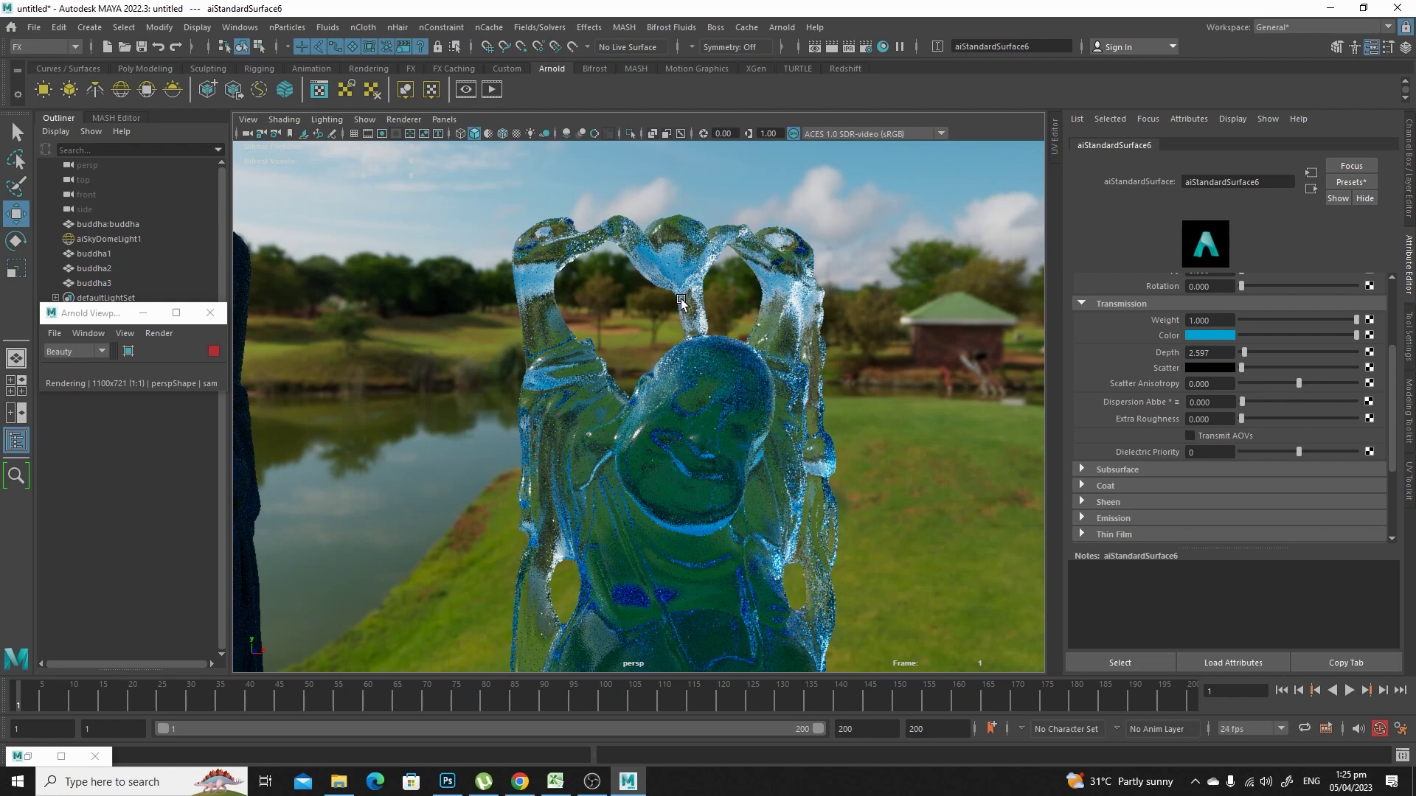
{"action": "middle_click_drag", "start_coordinate": [789, 518], "coordinate": [681, 585], "text": "alt"}
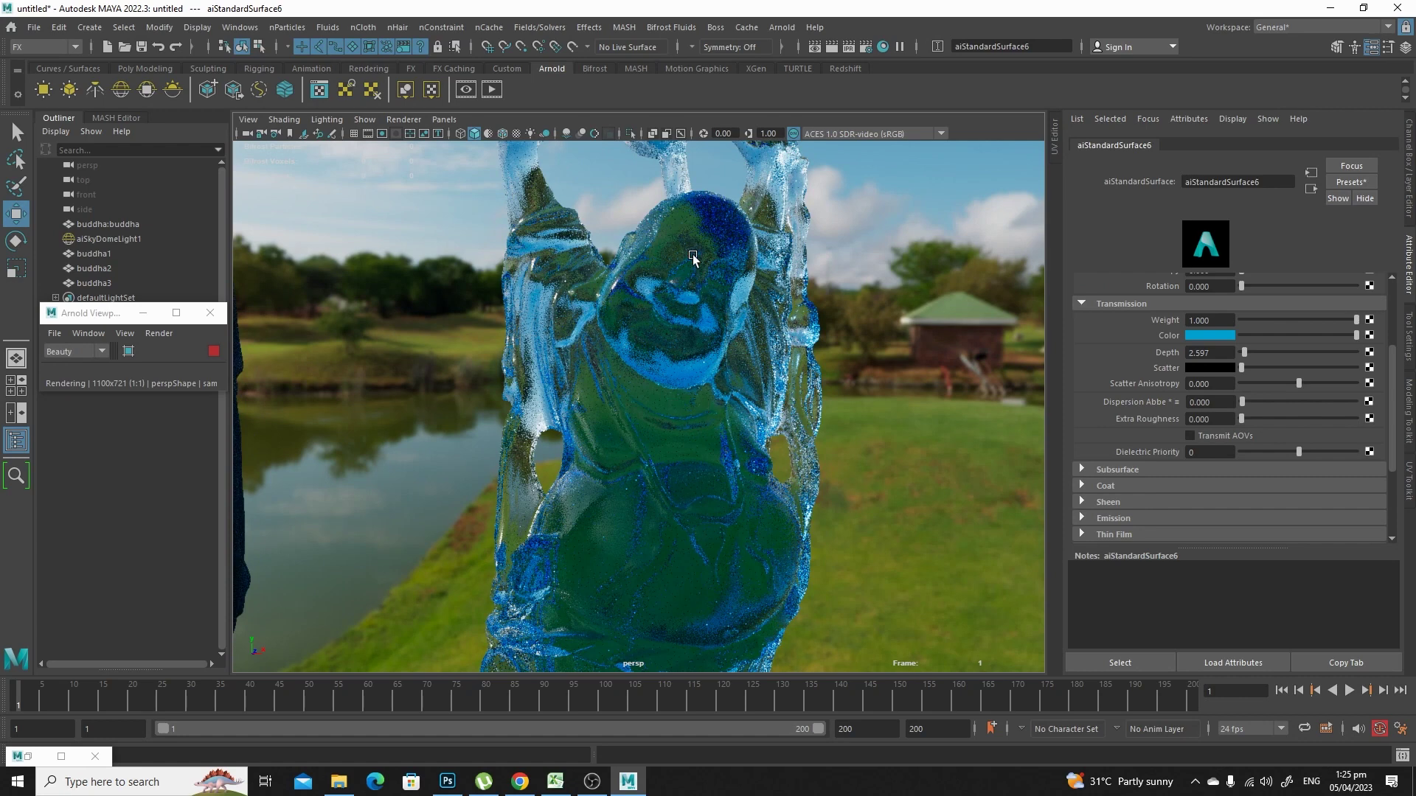
{"action": "middle_click_drag", "start_coordinate": [693, 258], "coordinate": [694, 332], "text": "alt"}
{"action": "double_click", "coordinate": [1223, 353]}
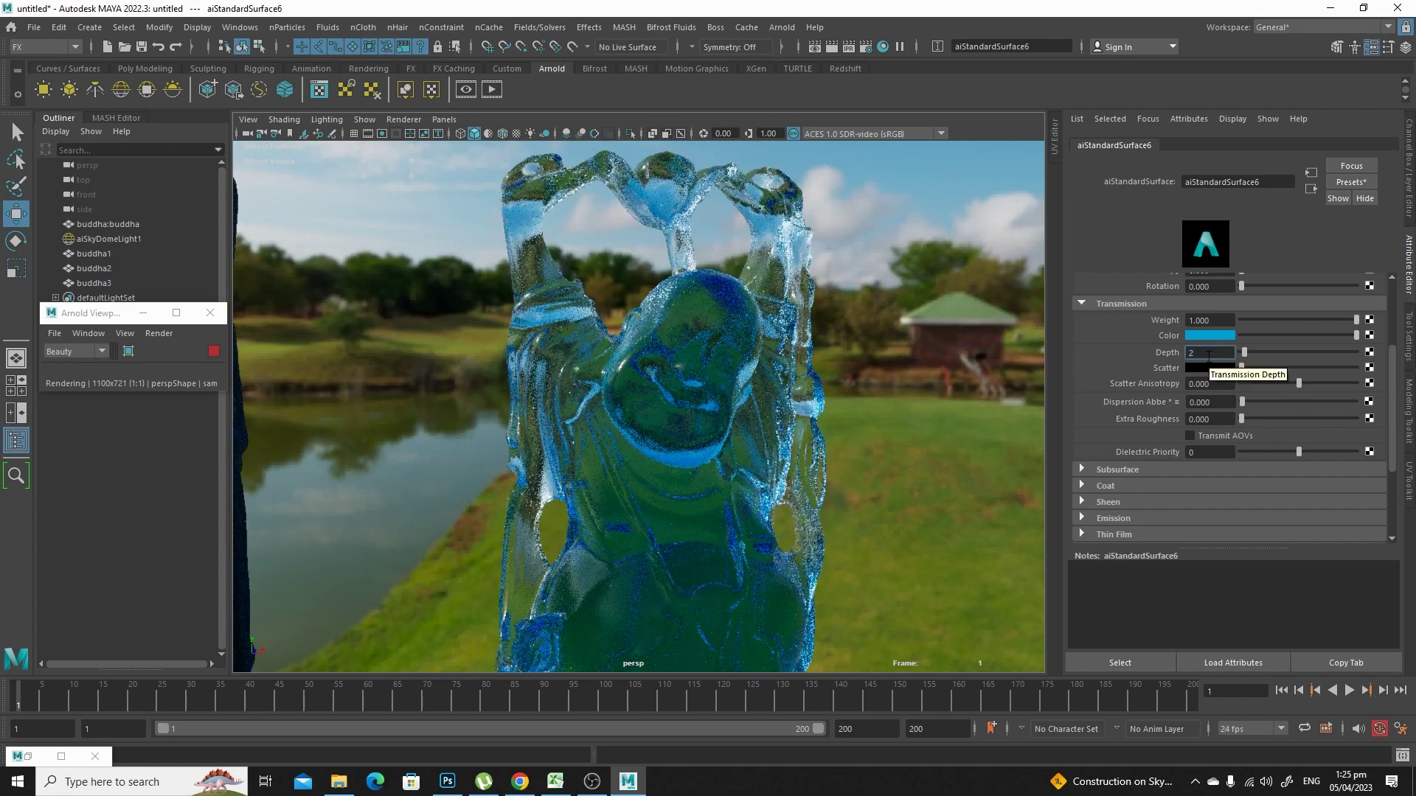
{"action": "type", "text": "2.5"}
{"action": "key", "text": "Return"}
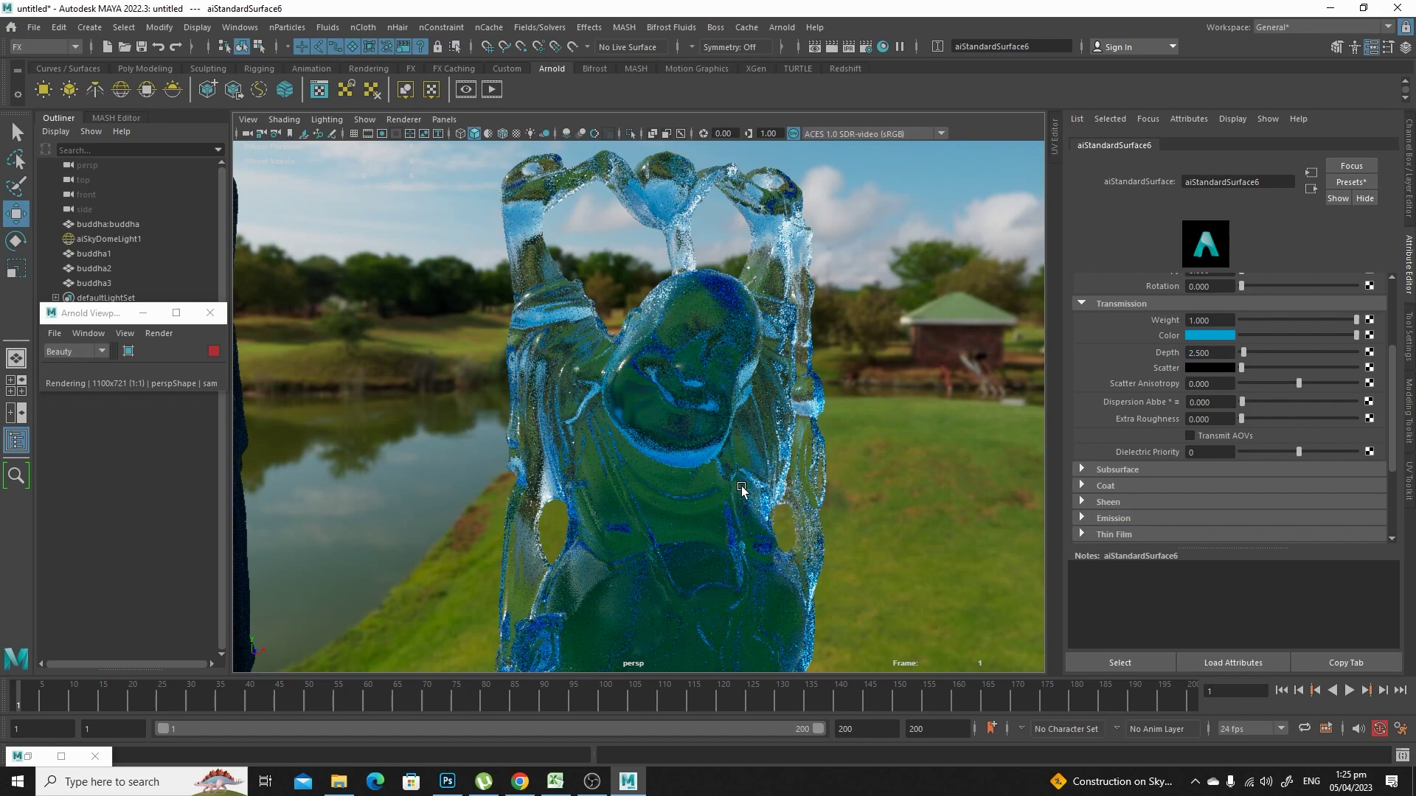
{"action": "left_click_drag", "start_coordinate": [741, 490], "coordinate": [833, 494], "text": "alt"}
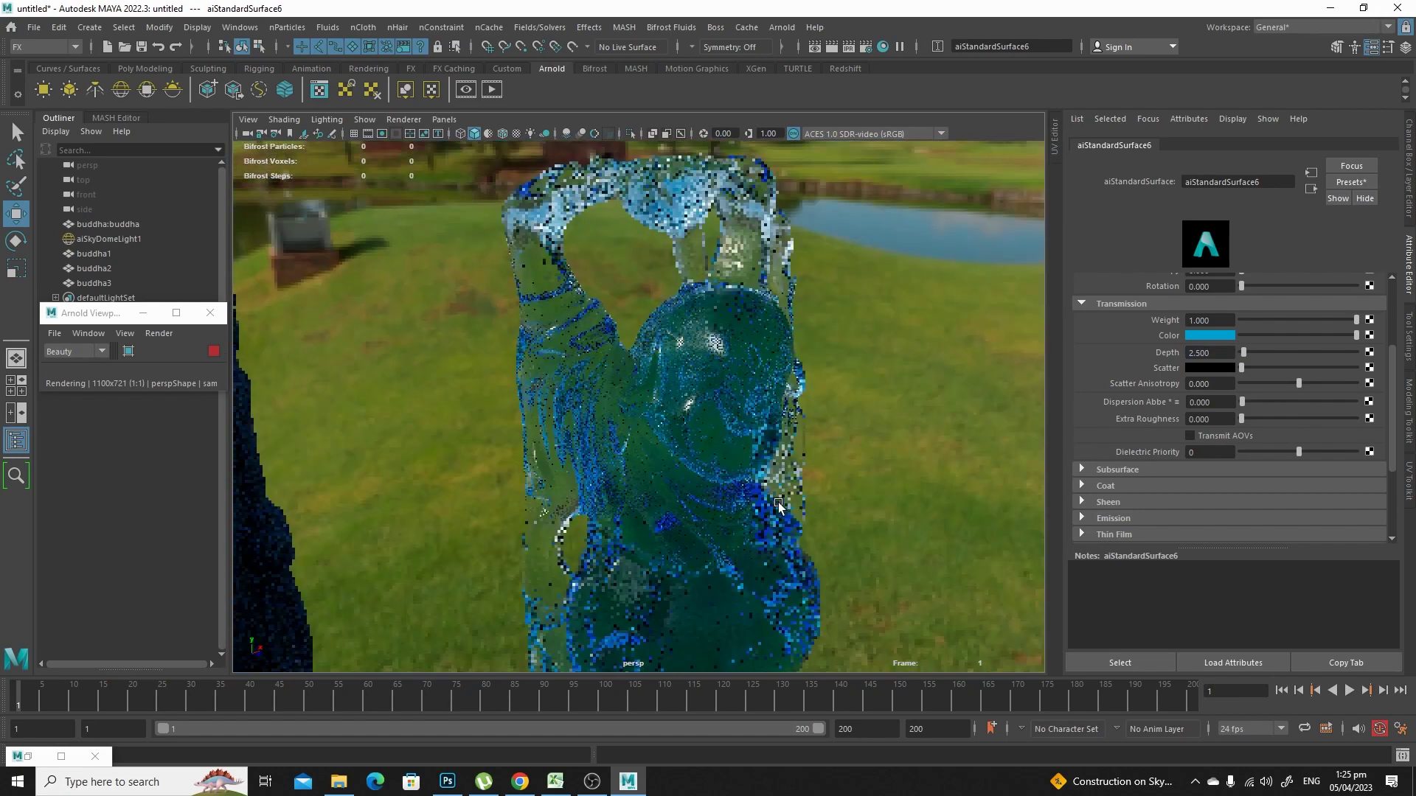
Step: Shift the transmission hue from blue to orange so buddha3 renders as amber glass
{"action": "left_click", "coordinate": [1229, 336]}
{"action": "left_click_drag", "start_coordinate": [1369, 323], "coordinate": [1359, 364]}
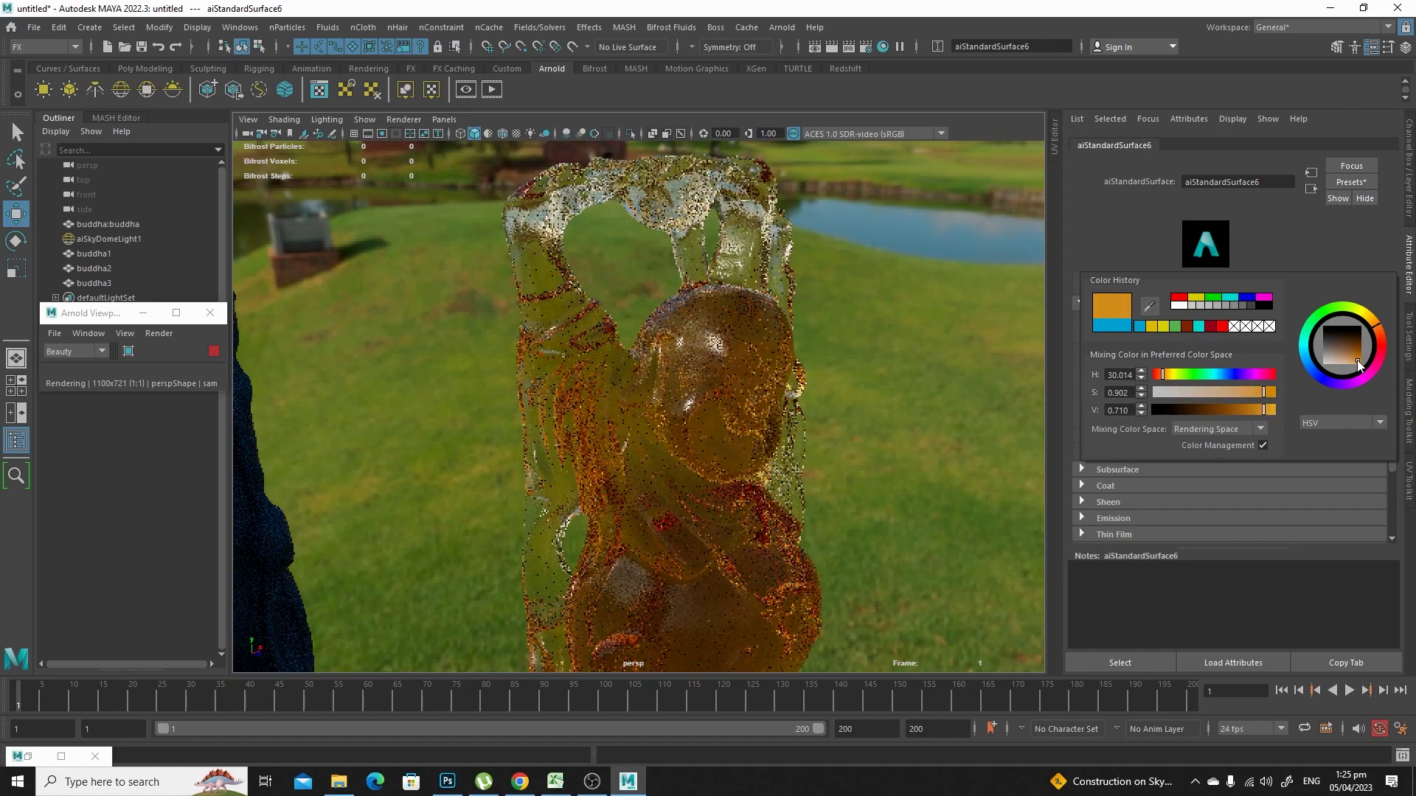
{"action": "left_click_drag", "start_coordinate": [663, 509], "coordinate": [513, 254], "text": "alt"}
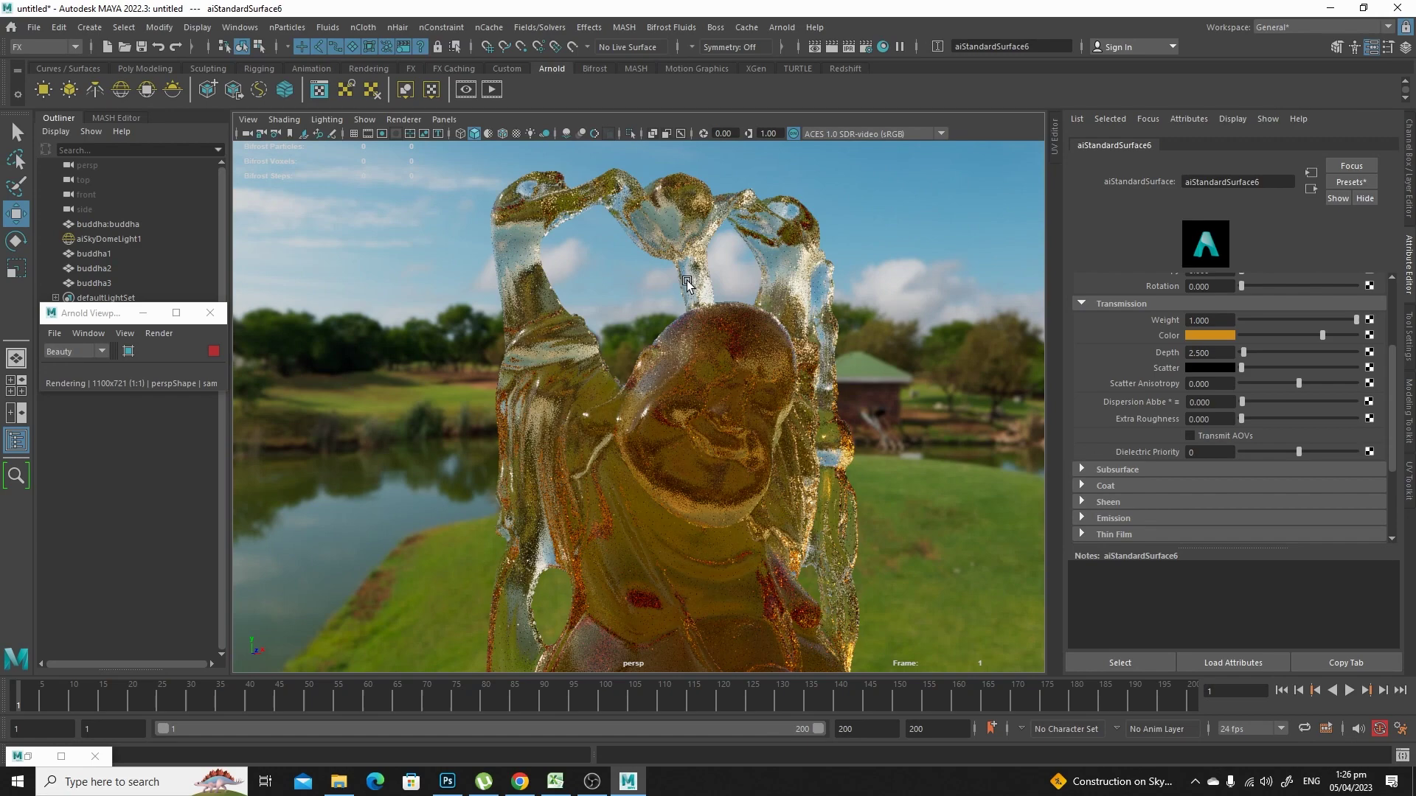
{"action": "scroll", "coordinate": [789, 495], "scroll_direction": "up", "scroll_amount": 5}
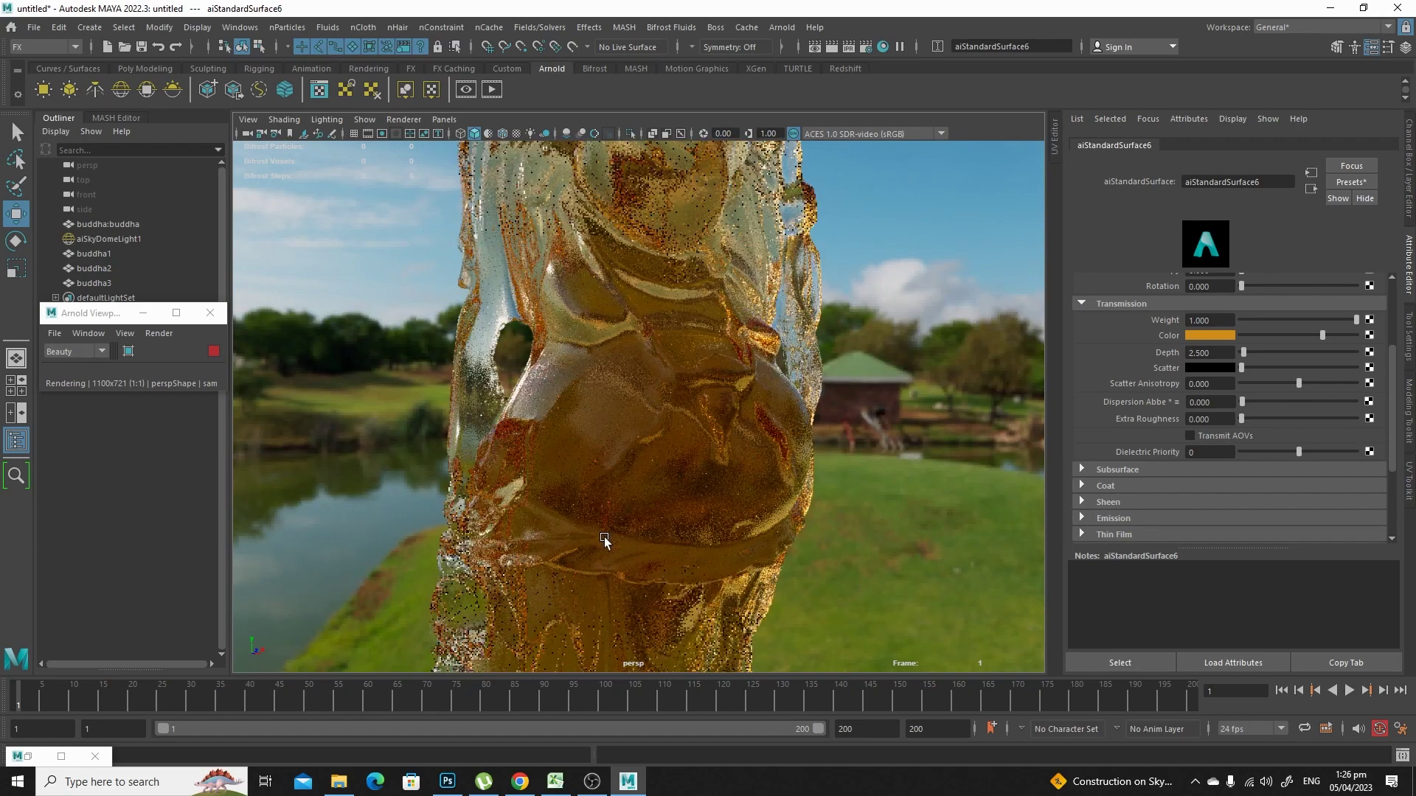
{"action": "scroll", "coordinate": [700, 442], "scroll_direction": "up", "scroll_amount": 2}
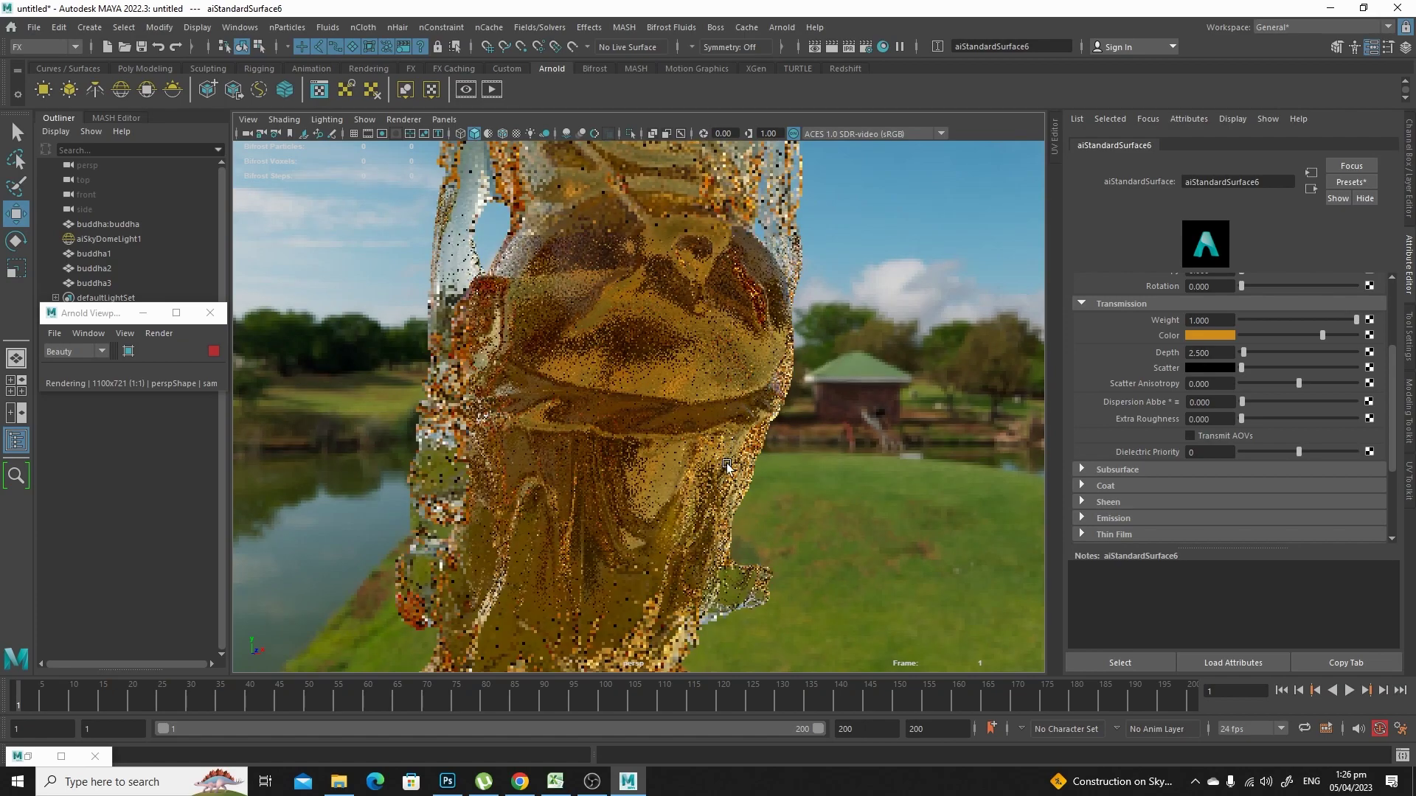
{"action": "left_click_drag", "start_coordinate": [699, 430], "coordinate": [760, 498], "text": "alt"}
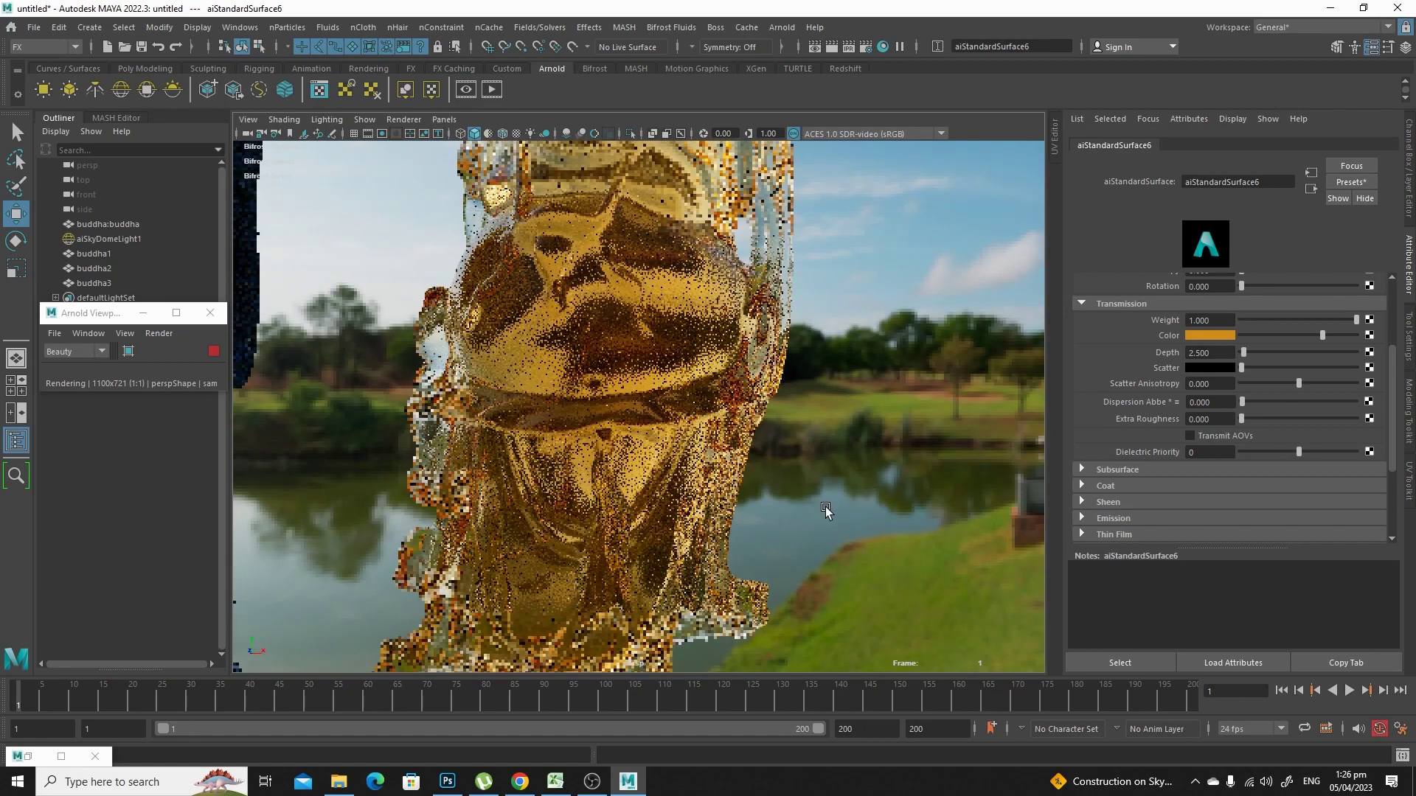
{"action": "left_click_drag", "start_coordinate": [622, 457], "coordinate": [680, 462], "text": "alt"}
{"action": "right_click_drag", "start_coordinate": [680, 462], "coordinate": [651, 545], "text": "alt"}
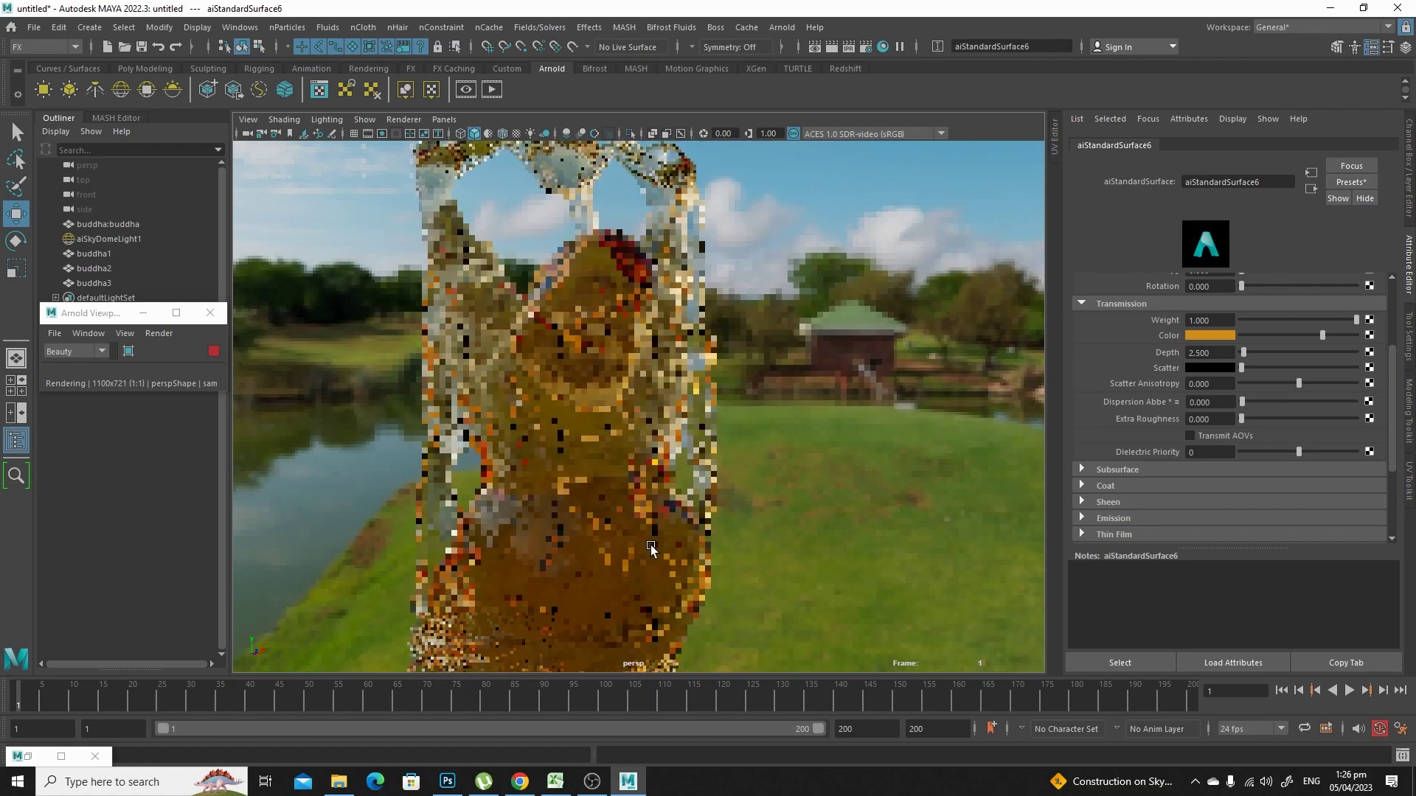
{"action": "left_click", "coordinate": [595, 376]}
Step: Duplicate buddha3 as buddha4 to its right and assign the copy a new aiStandardSurface7
{"action": "key", "text": "ctrl+d"}
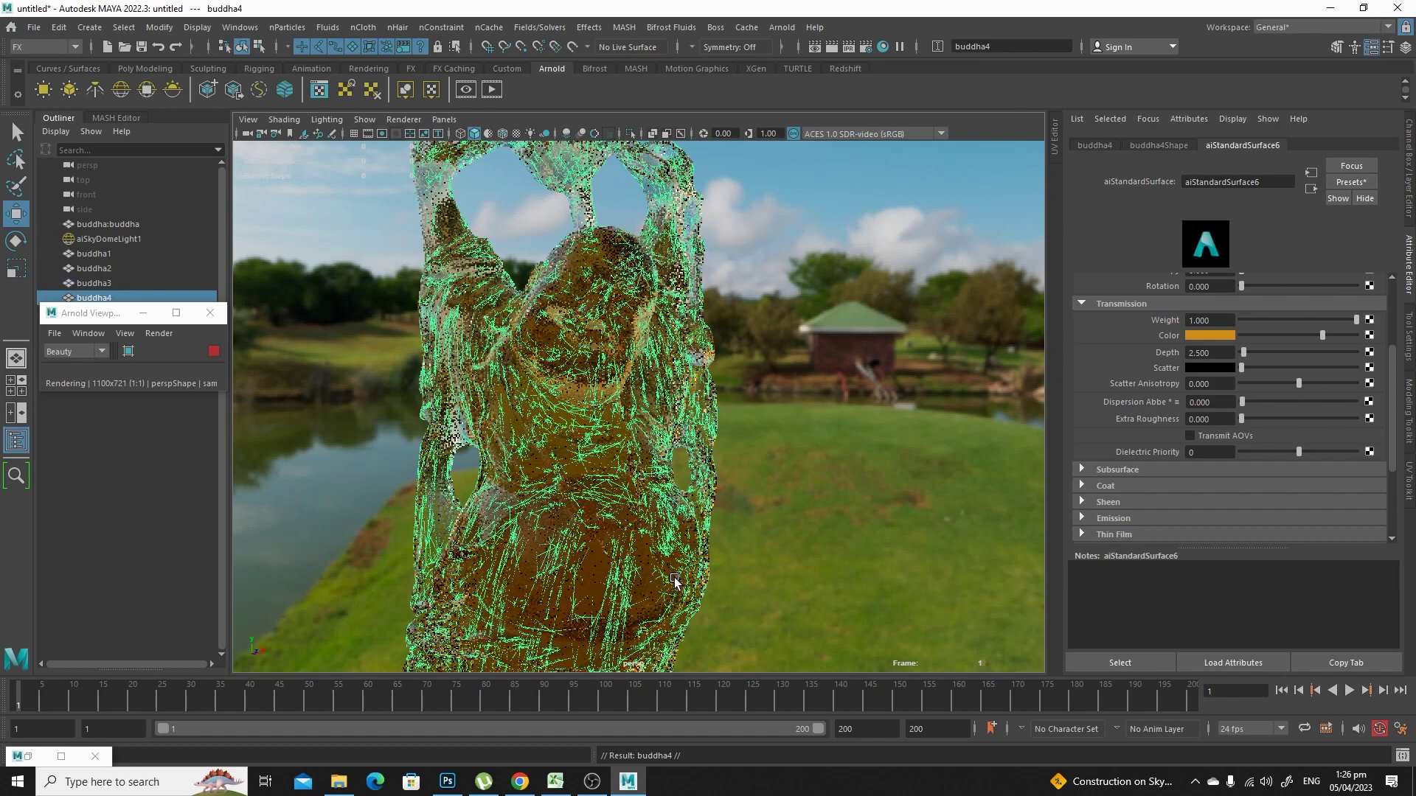
{"action": "middle_click_drag", "start_coordinate": [594, 376], "coordinate": [829, 646], "text": "alt"}
{"action": "right_click", "coordinate": [50, 763]}
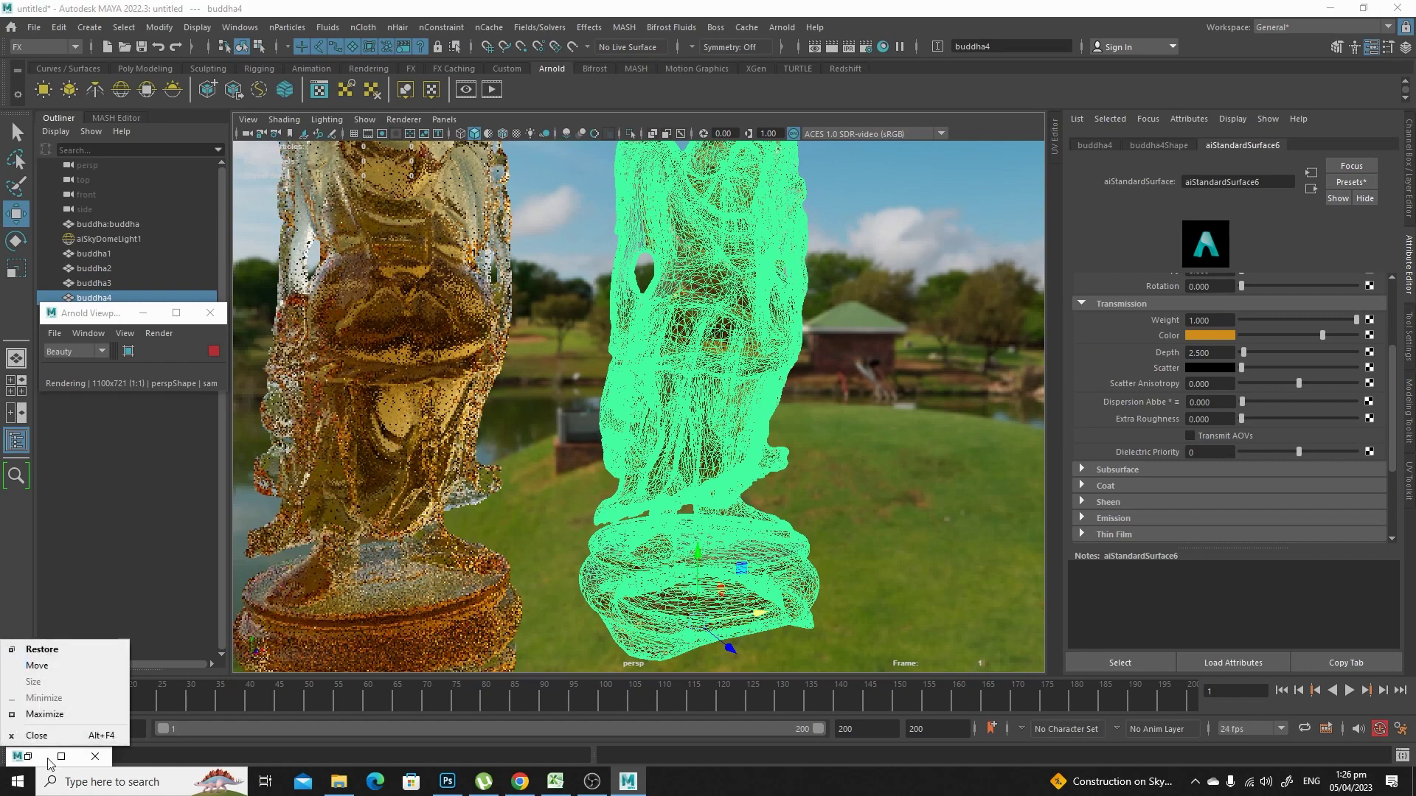
{"action": "left_click", "coordinate": [42, 649]}
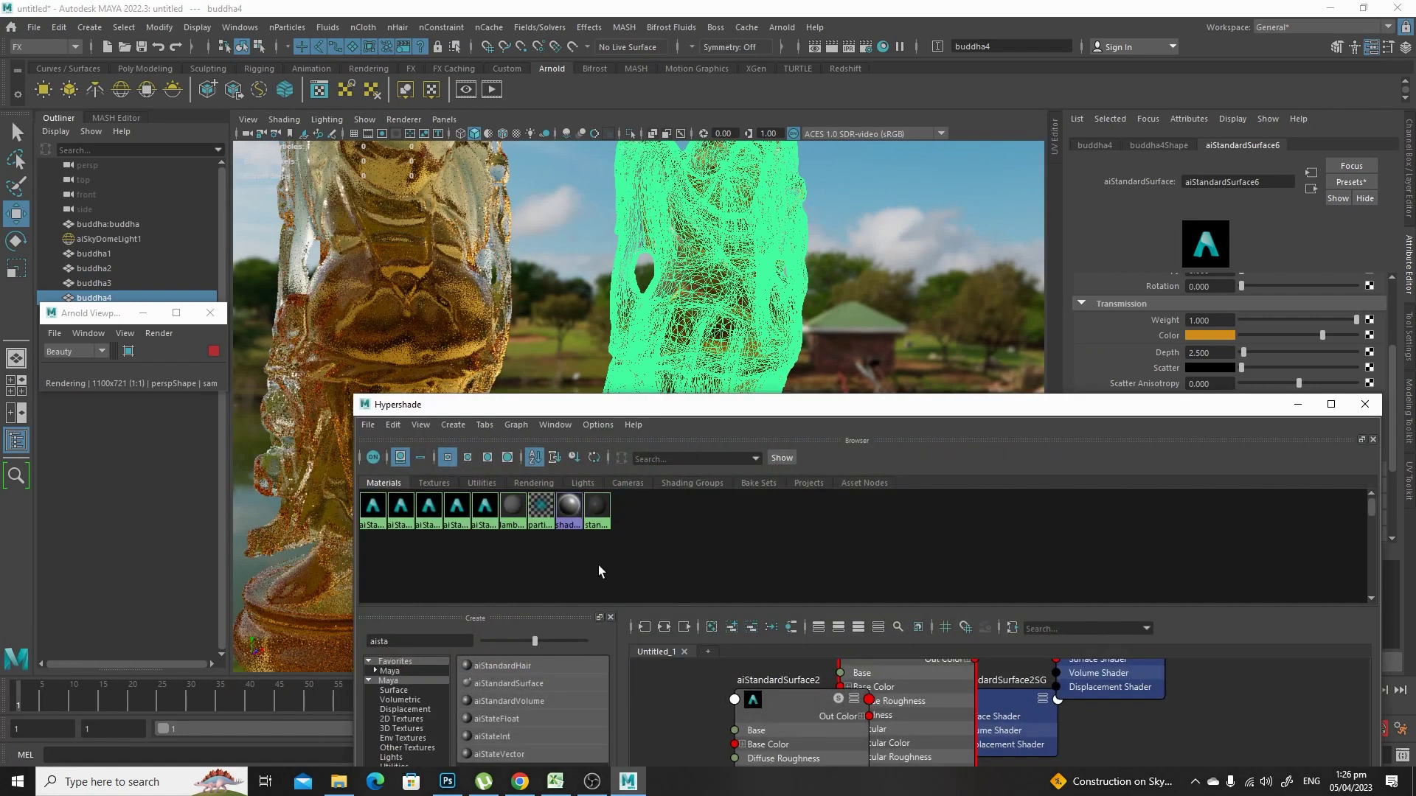
{"action": "left_click", "coordinate": [524, 683]}
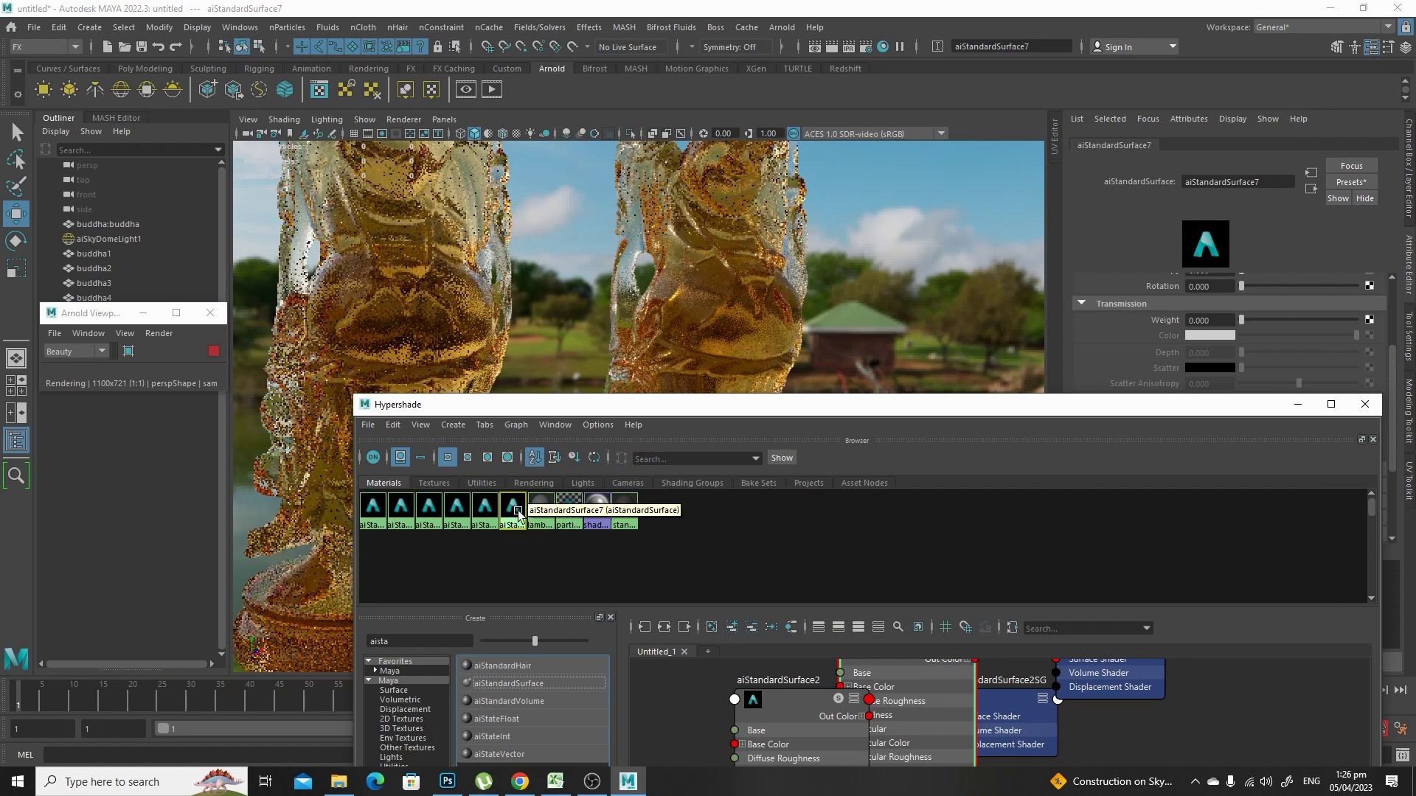
{"action": "middle_click_drag", "start_coordinate": [514, 514], "coordinate": [708, 310]}
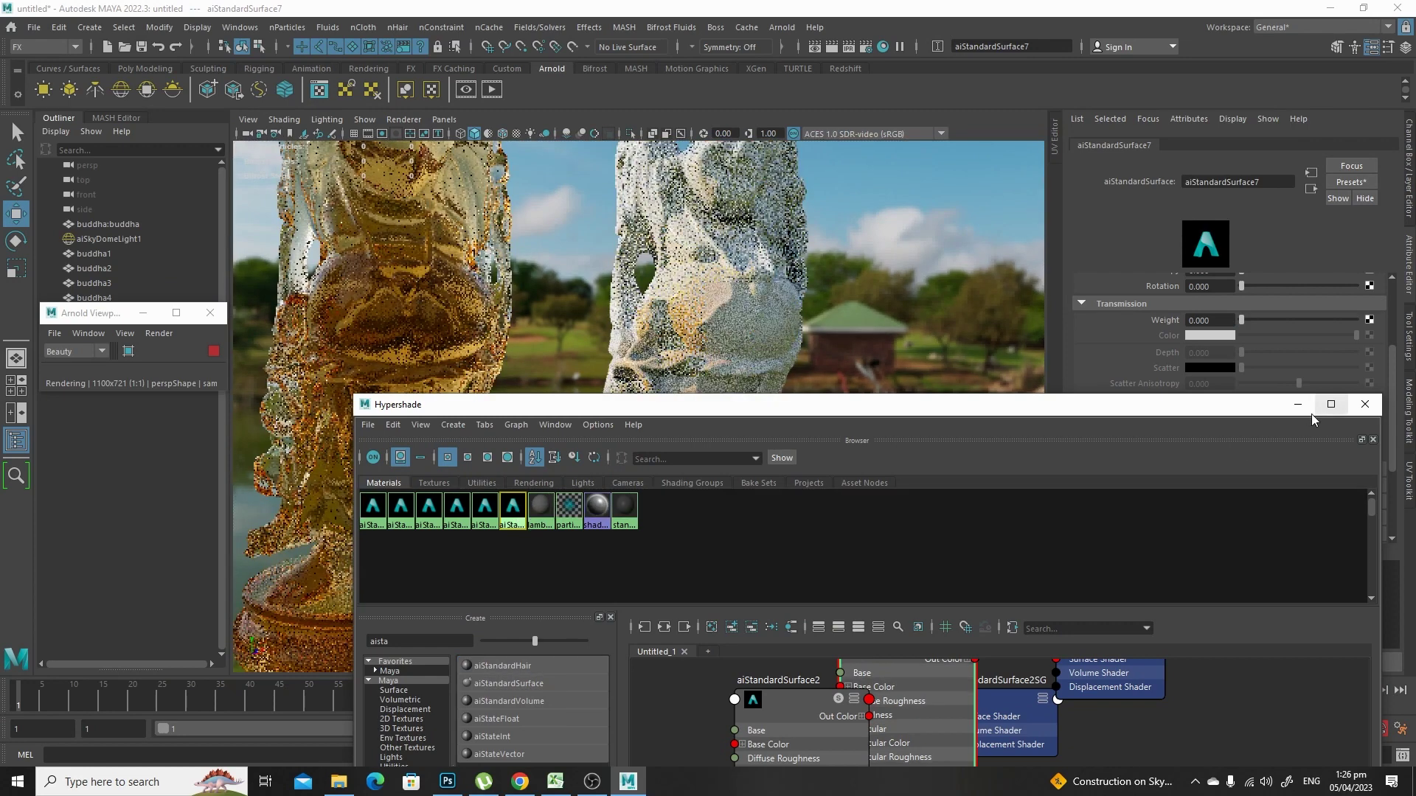
{"action": "left_click", "coordinate": [1298, 404]}
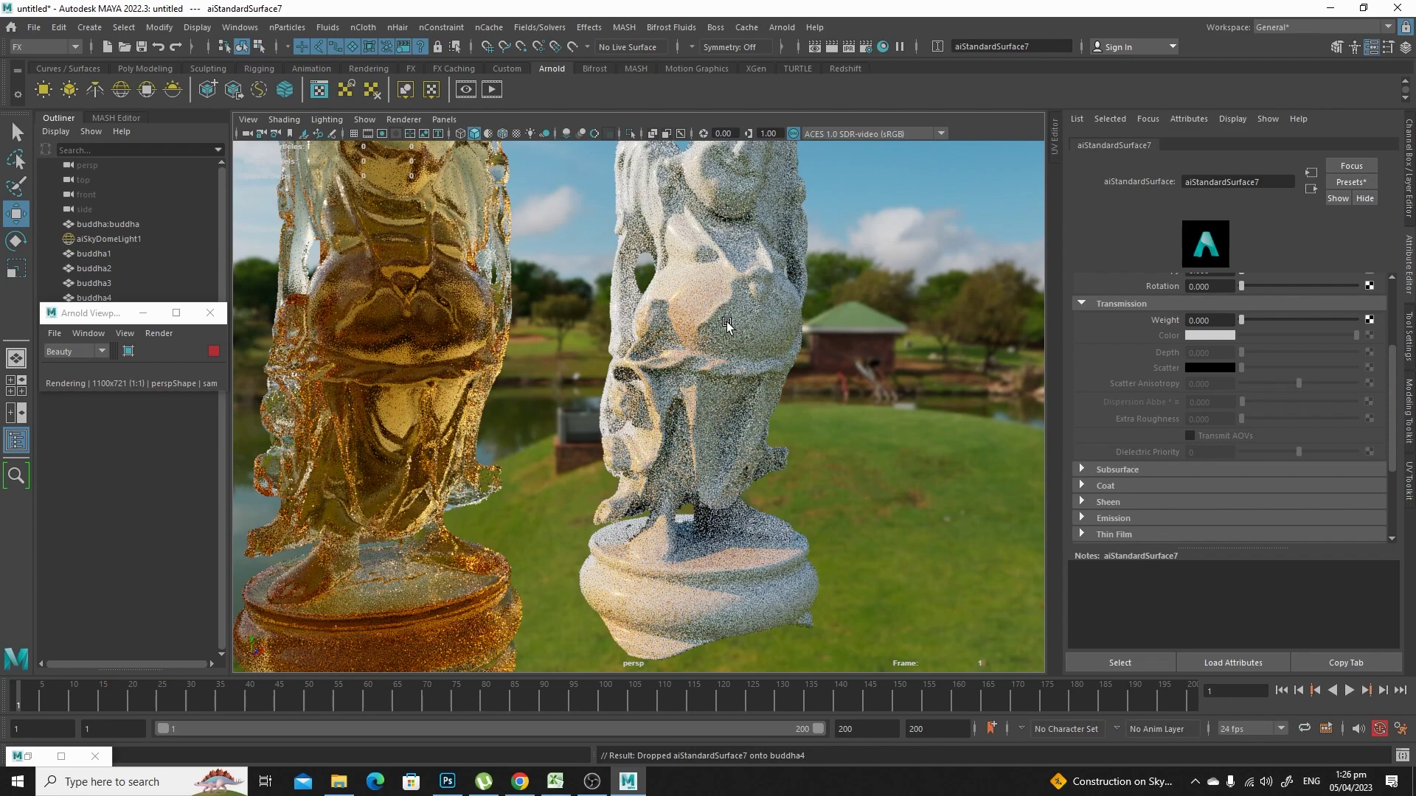
{"action": "left_click", "coordinate": [727, 324]}
{"action": "left_click", "coordinate": [987, 357]}
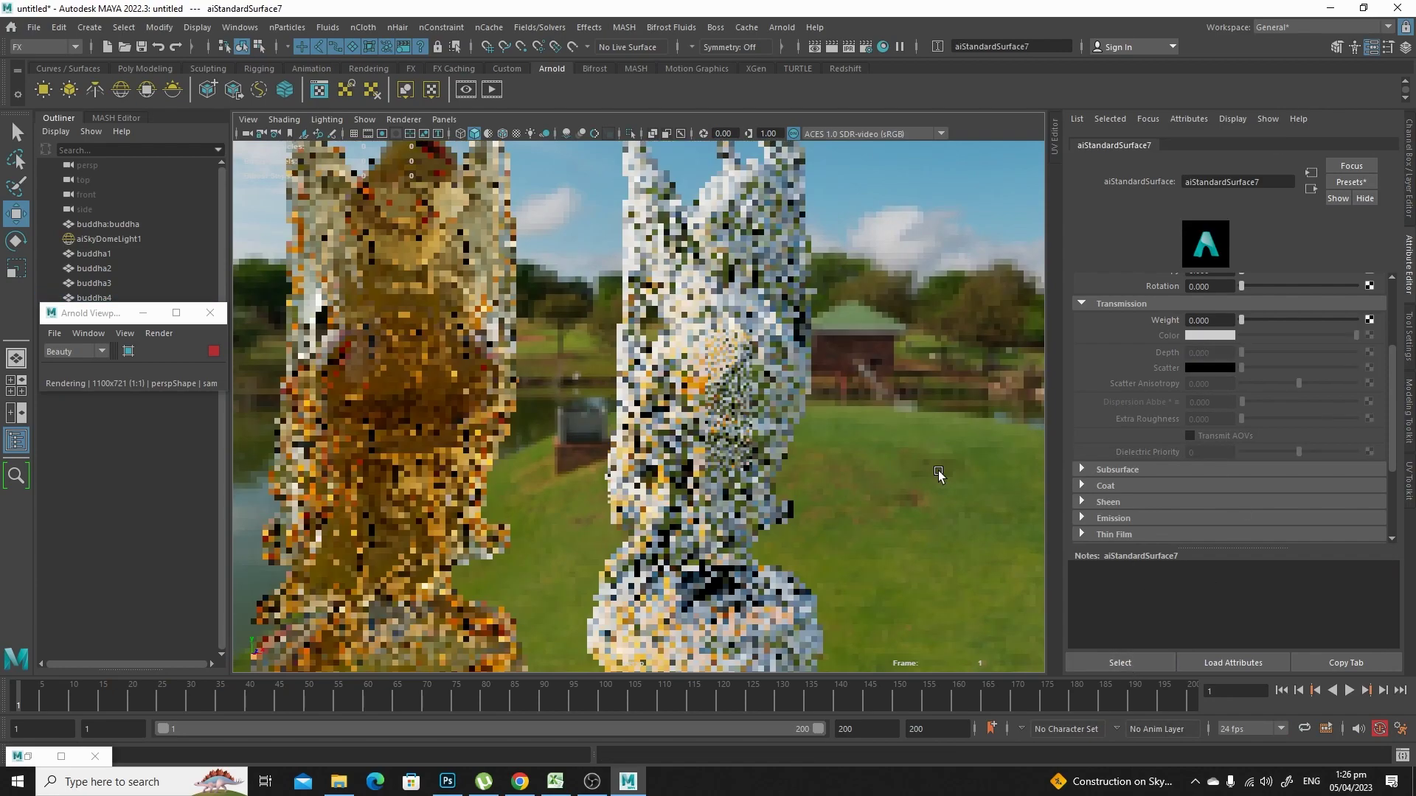
{"action": "left_click_drag", "start_coordinate": [937, 470], "coordinate": [864, 558], "text": "alt"}
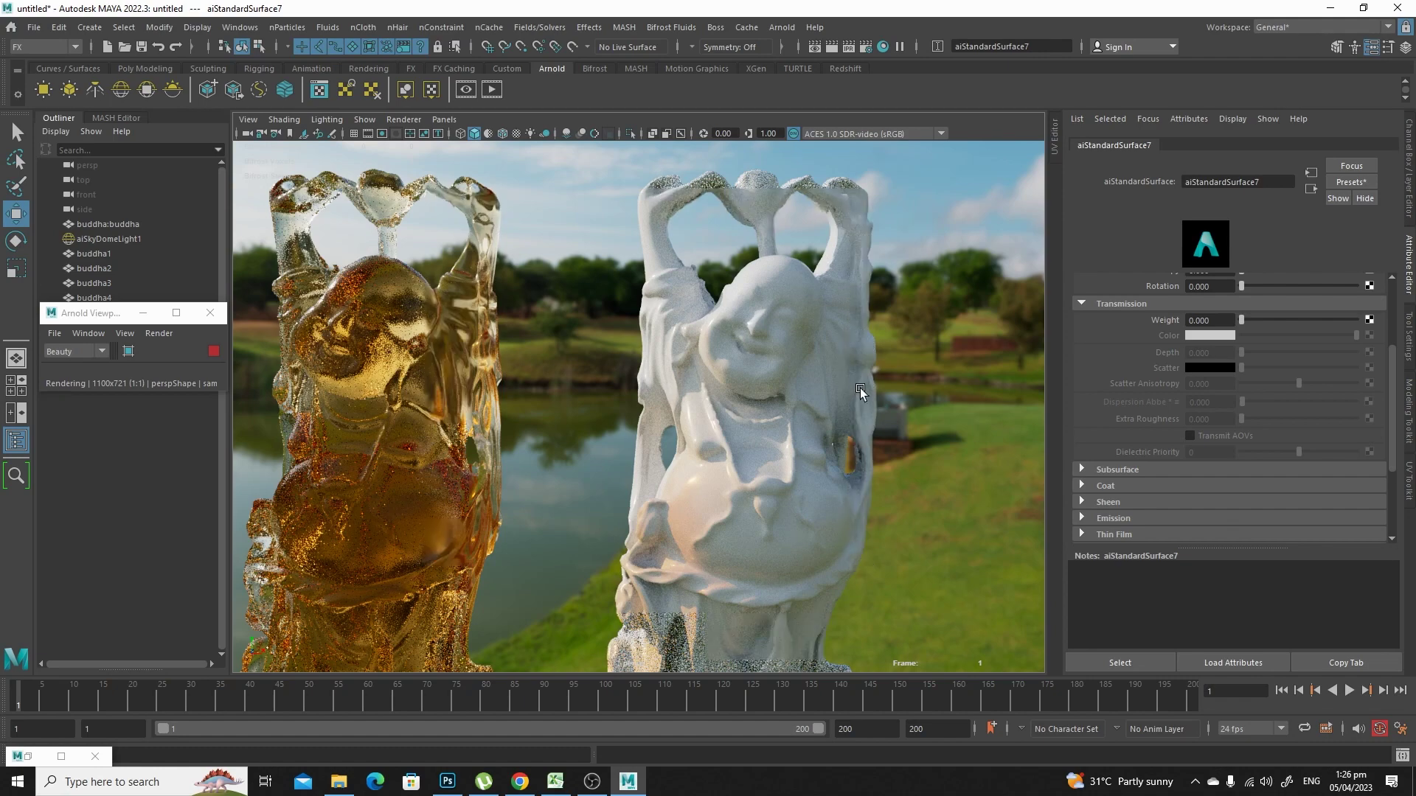
Step: Raise aiStandardSurface7's Subsurface Weight to 0.506 for a milky, translucent white statue
{"action": "right_click_drag", "start_coordinate": [860, 391], "coordinate": [1182, 374], "text": "alt"}
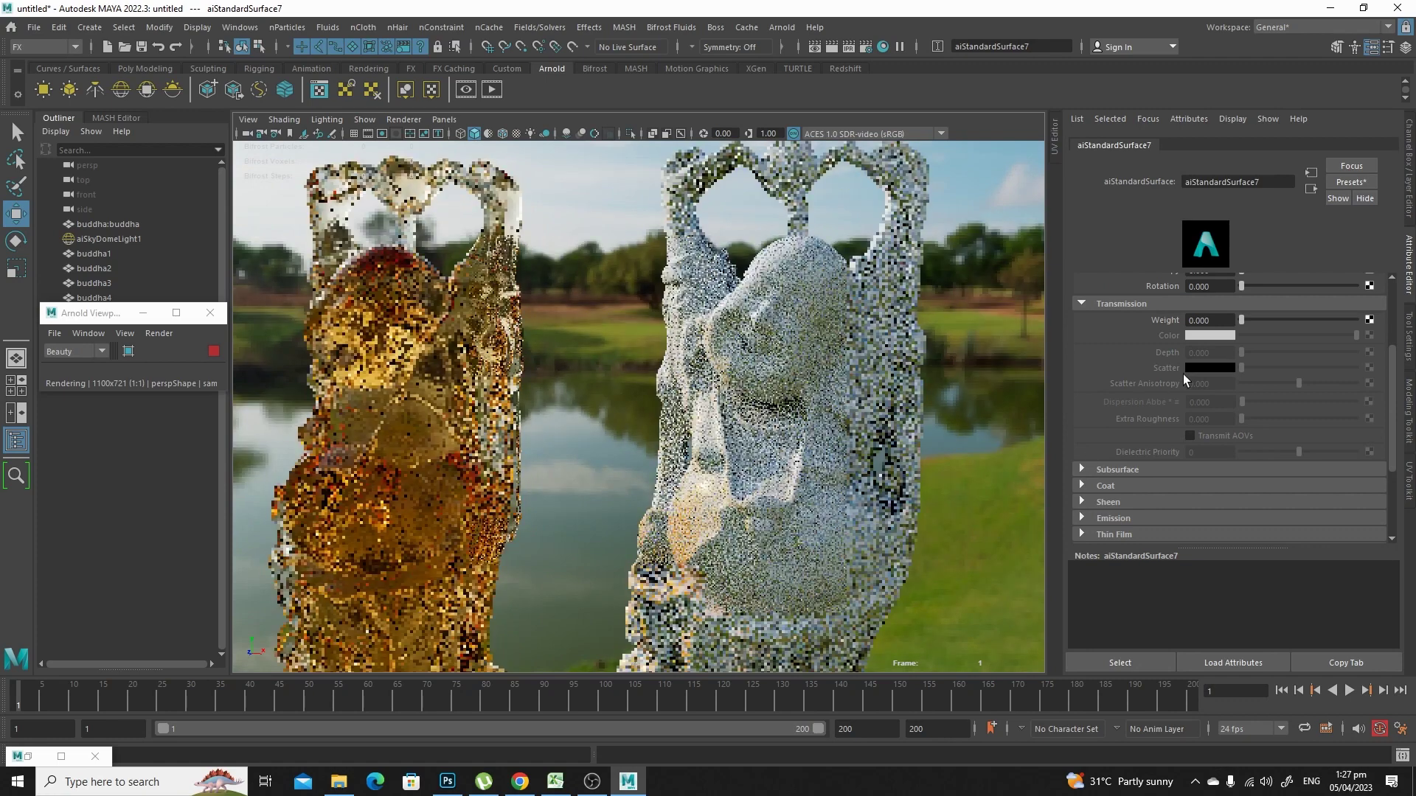
{"action": "scroll", "coordinate": [1321, 366], "scroll_direction": "up", "scroll_amount": 2}
{"action": "scroll", "coordinate": [1288, 445], "scroll_direction": "down", "scroll_amount": 5}
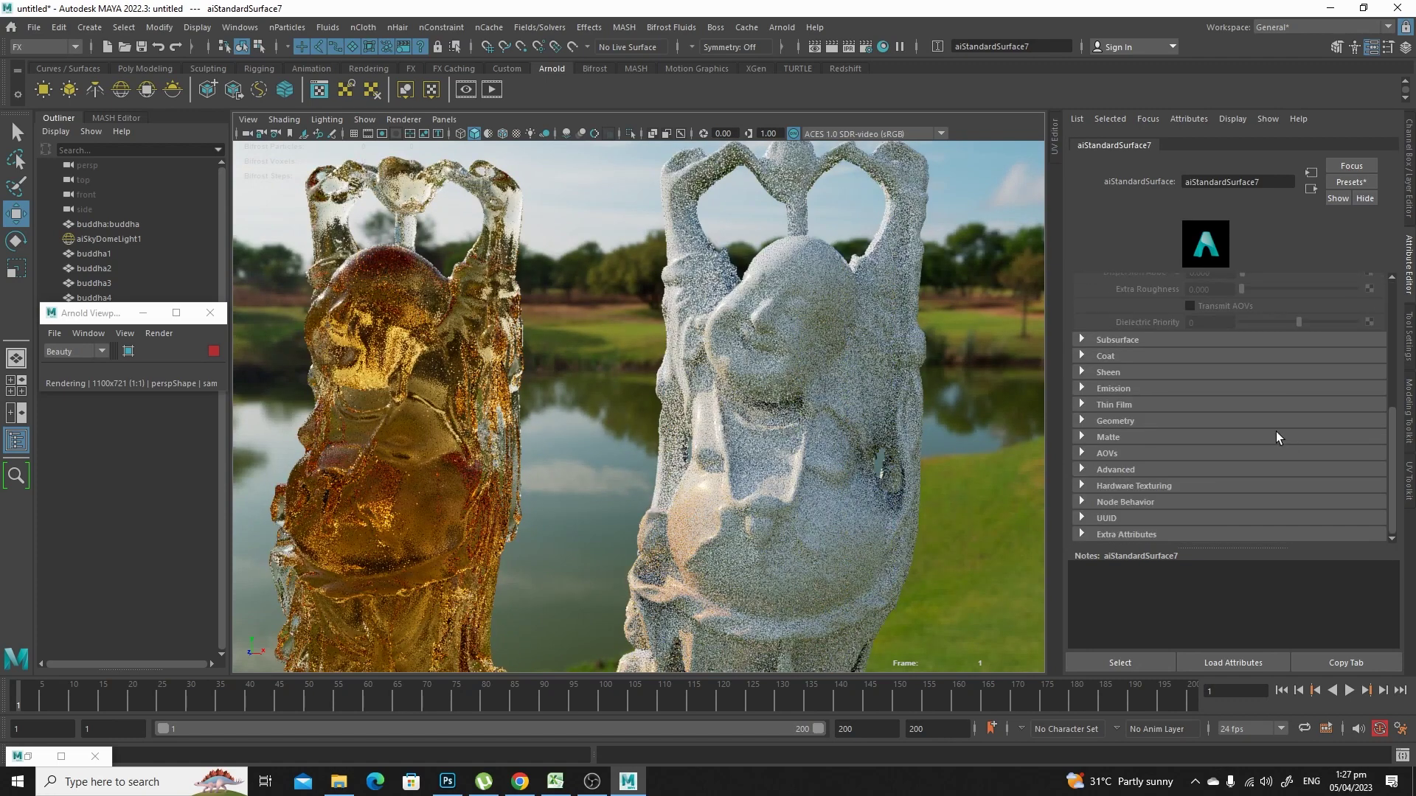
{"action": "left_click", "coordinate": [1170, 343]}
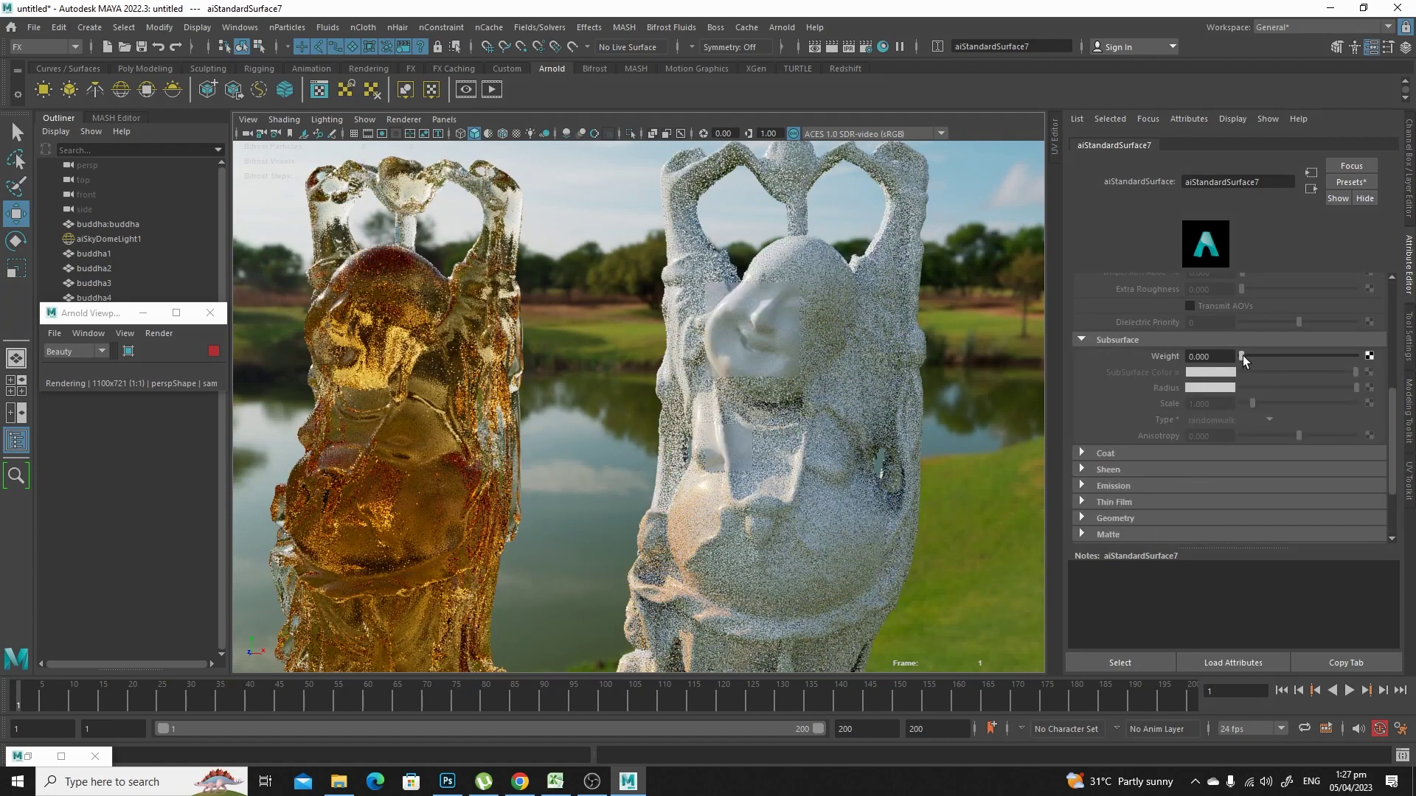
{"action": "left_click_drag", "start_coordinate": [1242, 356], "coordinate": [1298, 356]}
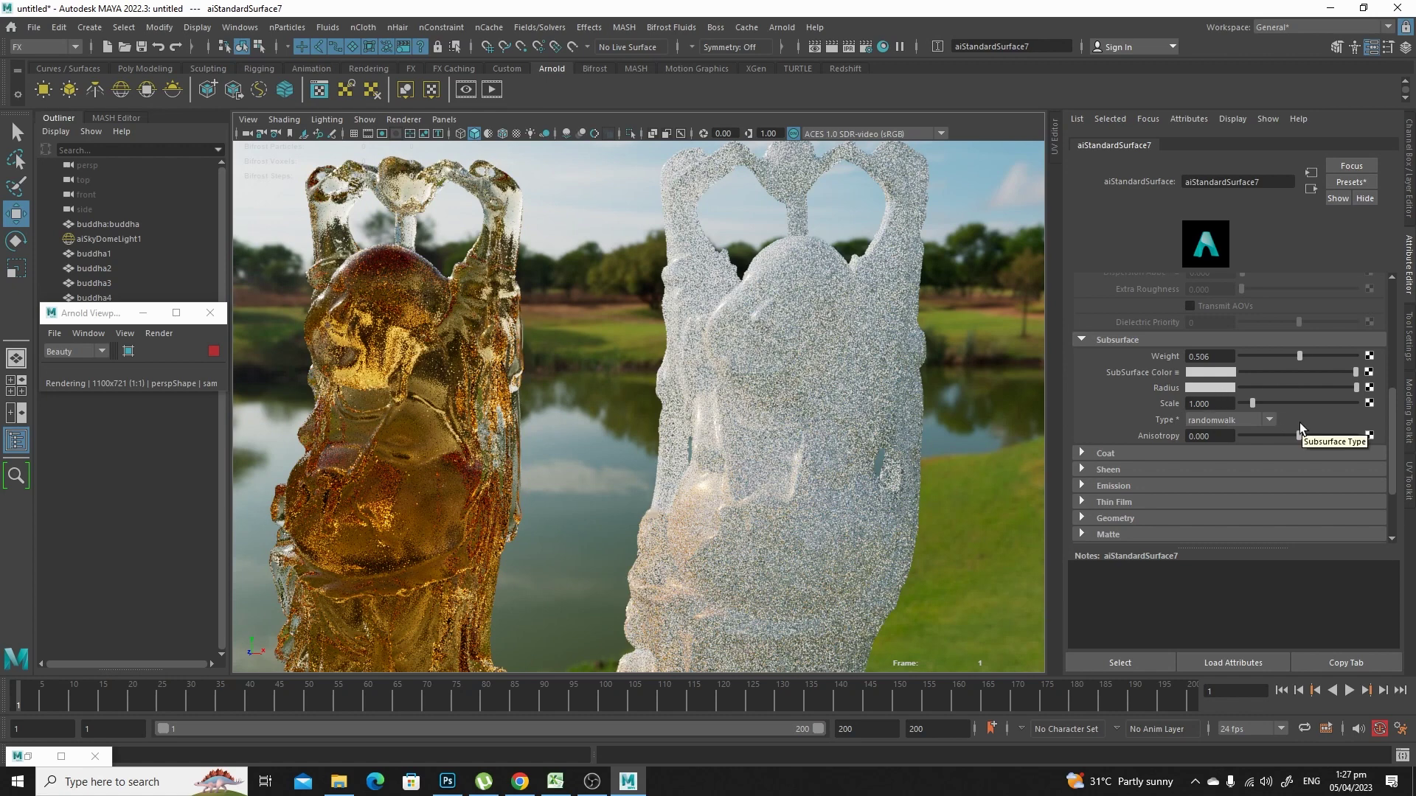
{"action": "scroll", "coordinate": [1299, 425], "scroll_direction": "up", "scroll_amount": 5}
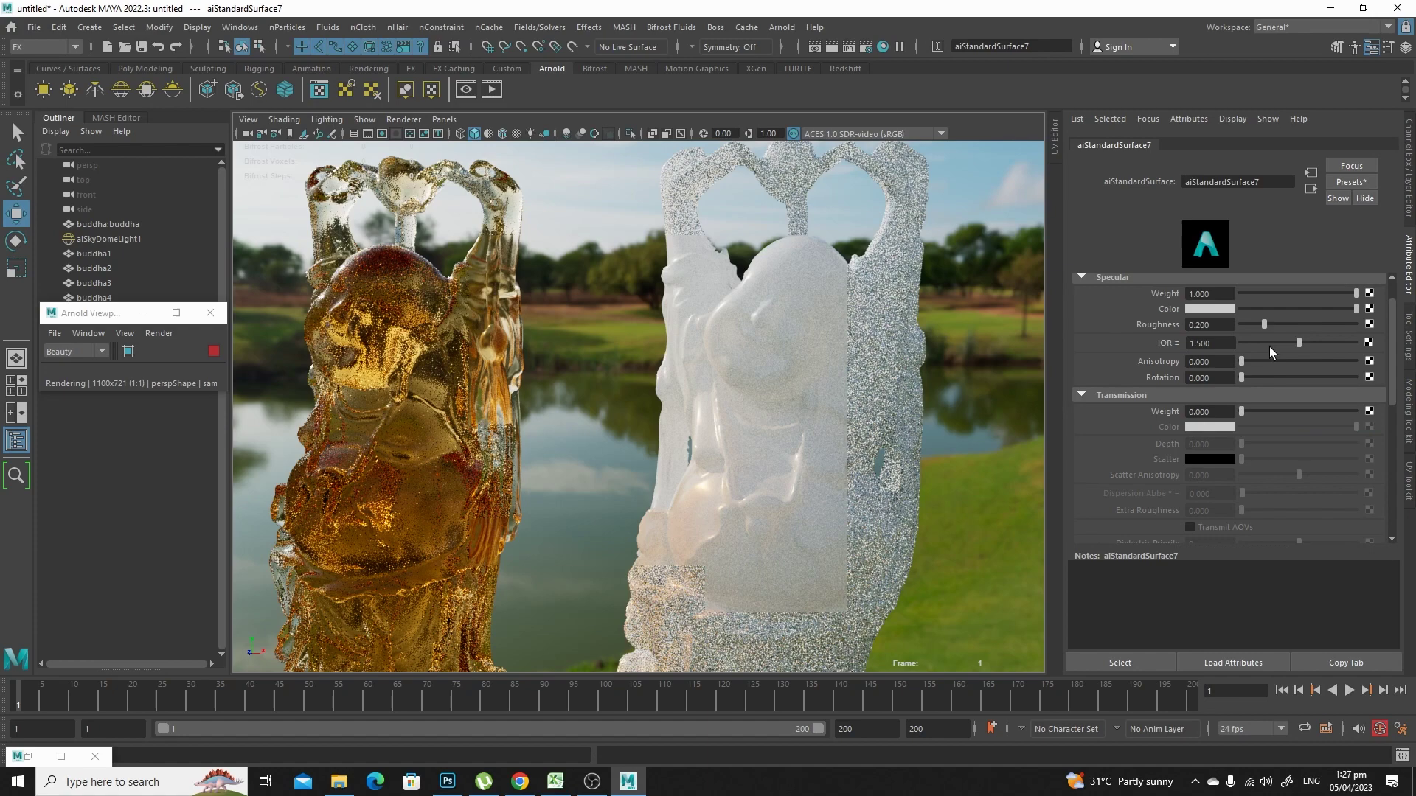
Step: Tint aiStandardSurface7's specular colour and base colour green
{"action": "left_click", "coordinate": [1227, 308]}
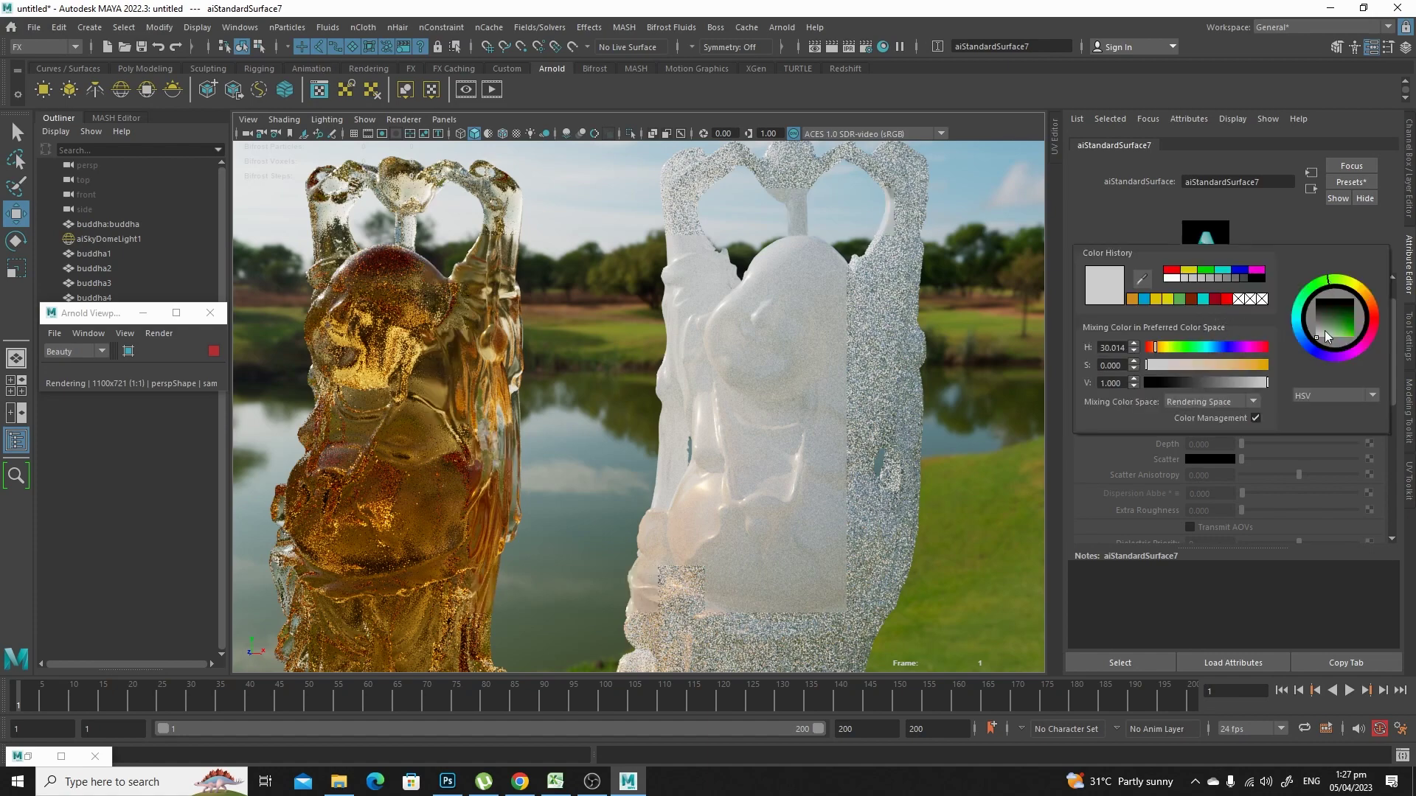
{"action": "left_click_drag", "start_coordinate": [1325, 332], "coordinate": [1339, 324]}
{"action": "scroll", "coordinate": [1285, 414], "scroll_direction": "down", "scroll_amount": 1}
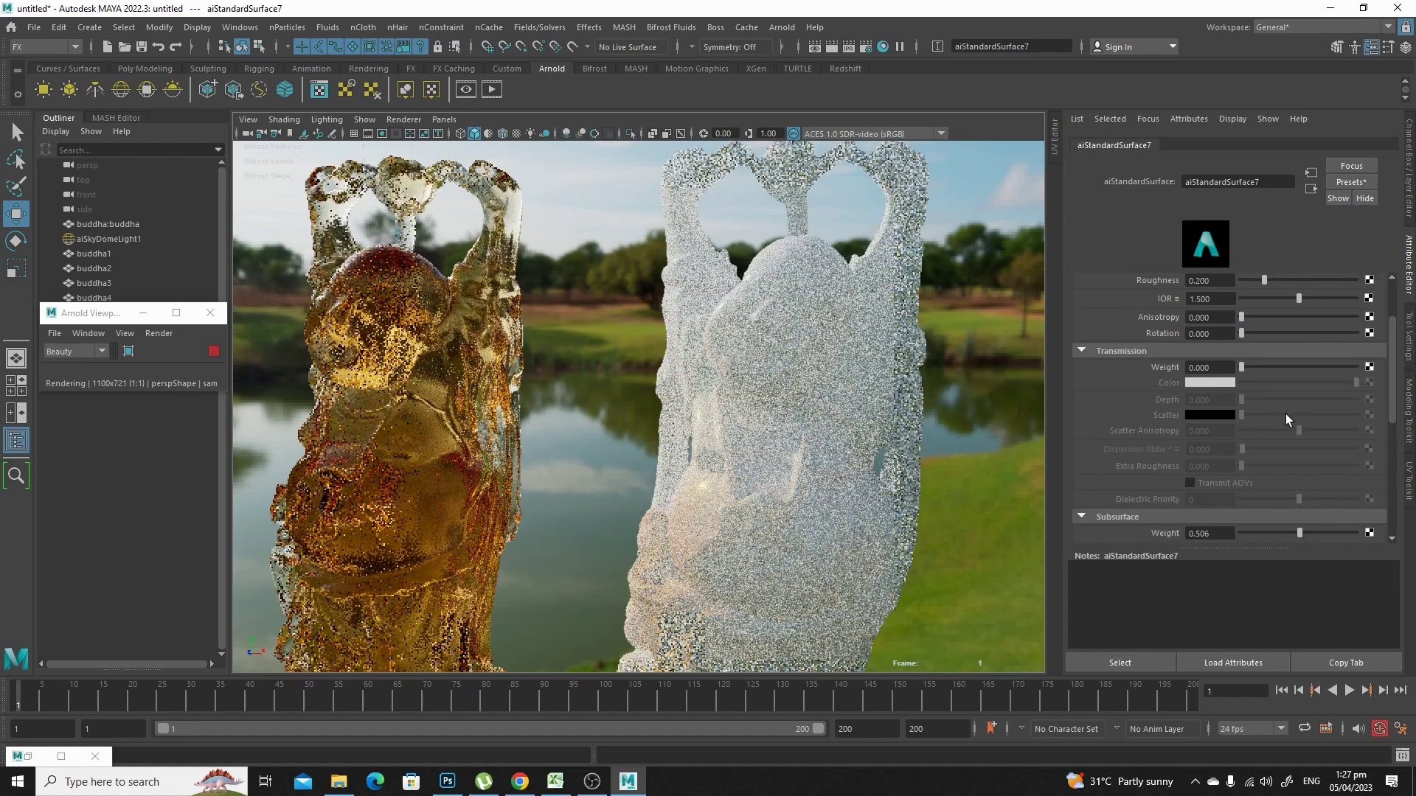
{"action": "scroll", "coordinate": [1285, 414], "scroll_direction": "up", "scroll_amount": 2}
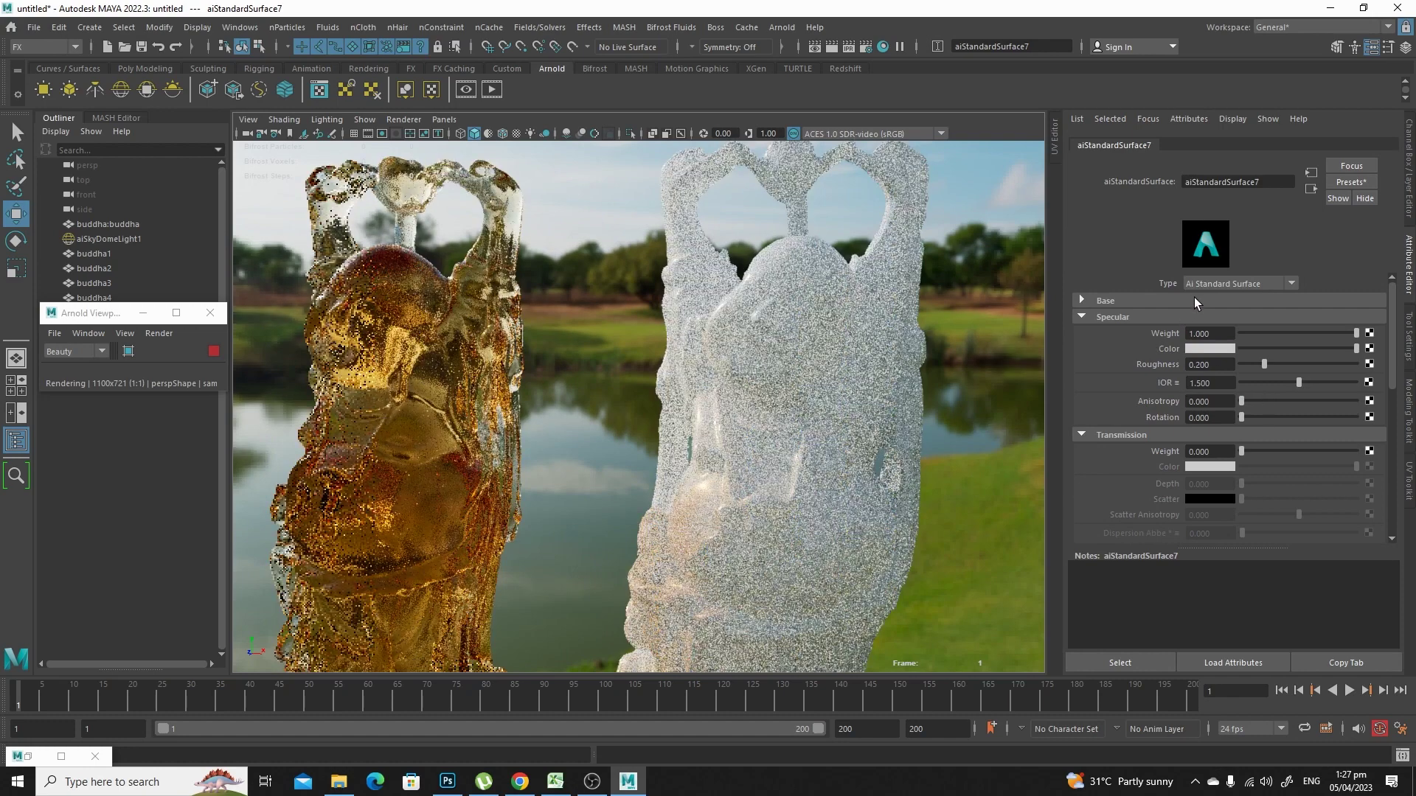
{"action": "left_click", "coordinate": [1194, 298]}
{"action": "left_click", "coordinate": [1205, 331]}
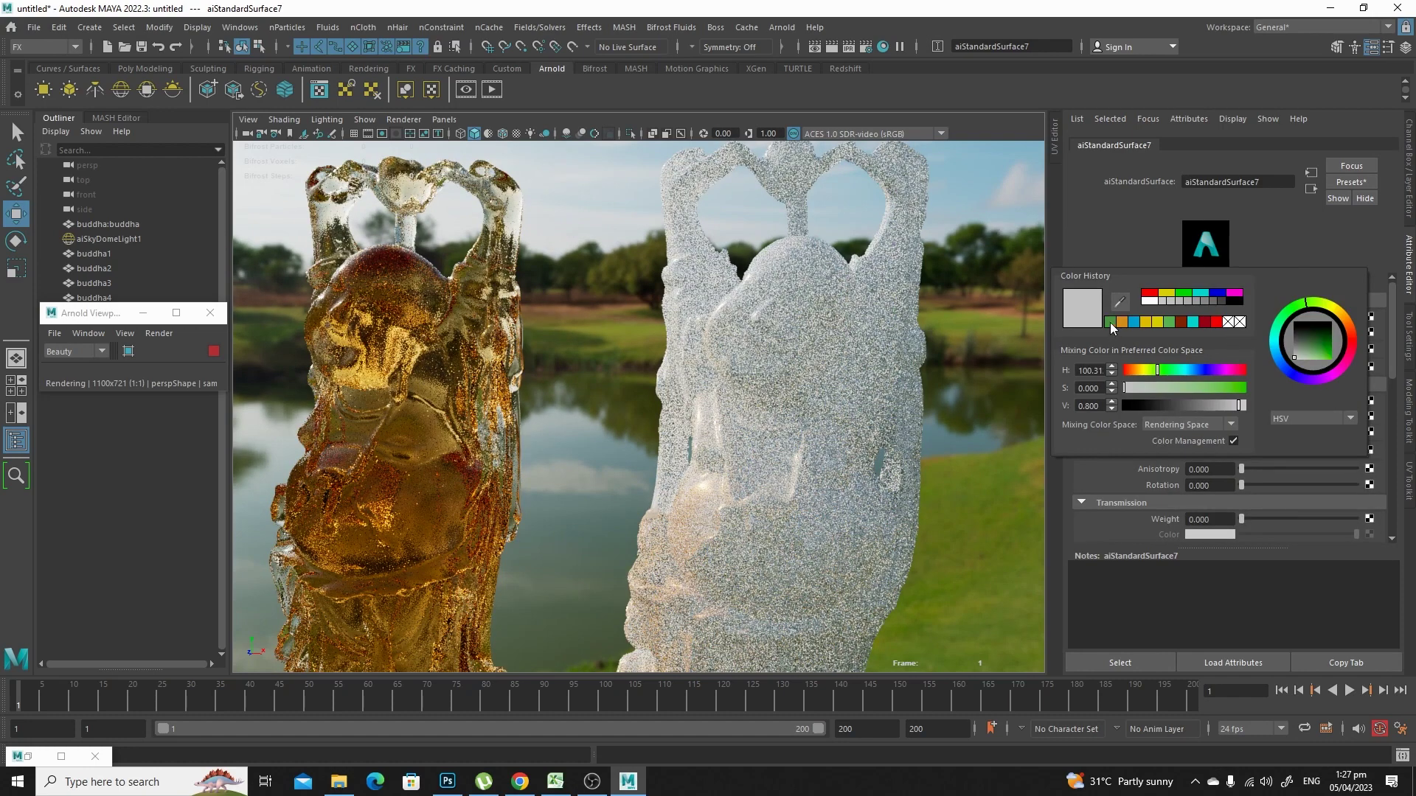
{"action": "left_click", "coordinate": [1109, 321]}
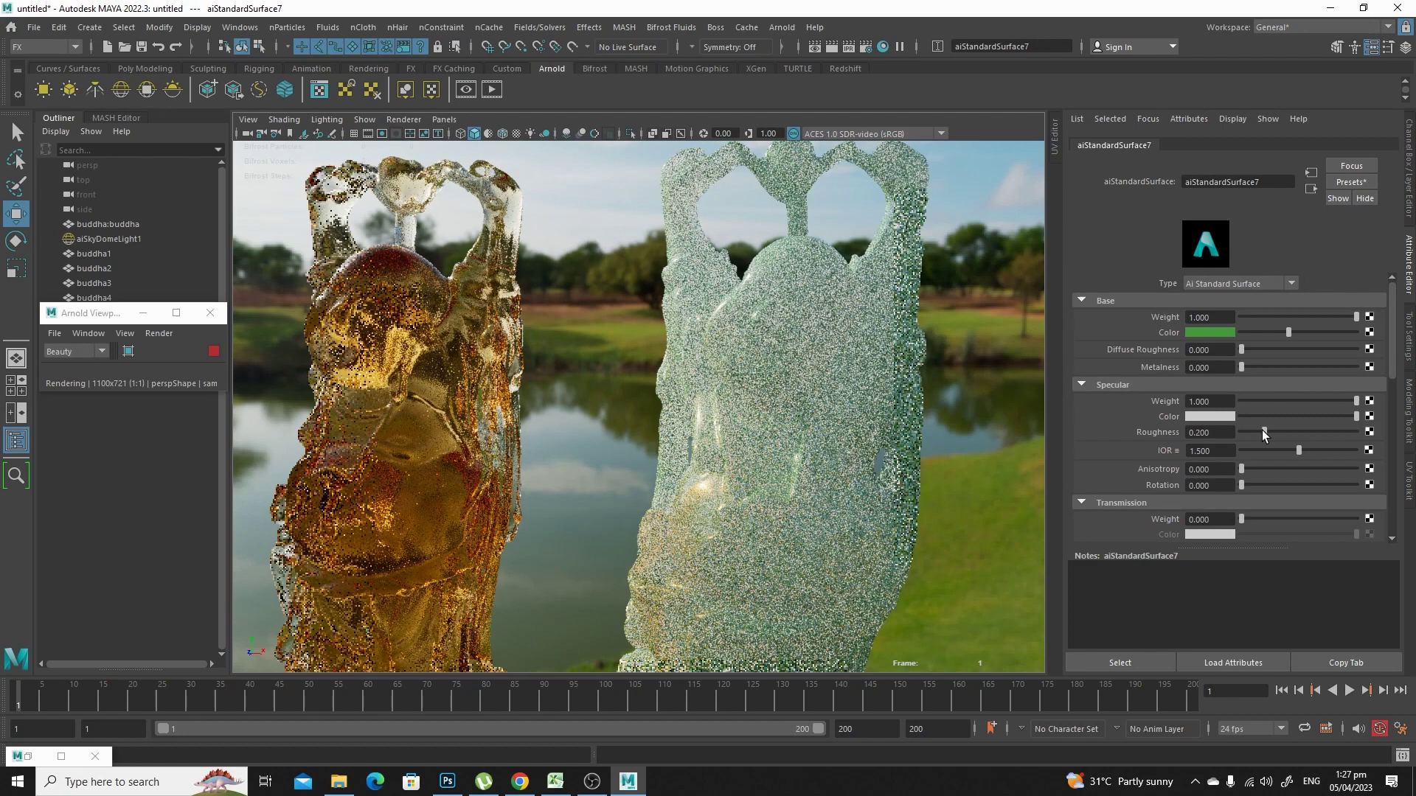
Step: Set the SubSurface Color to a dark green, fine-tuning its shade
{"action": "scroll", "coordinate": [1281, 444], "scroll_direction": "down", "scroll_amount": 4}
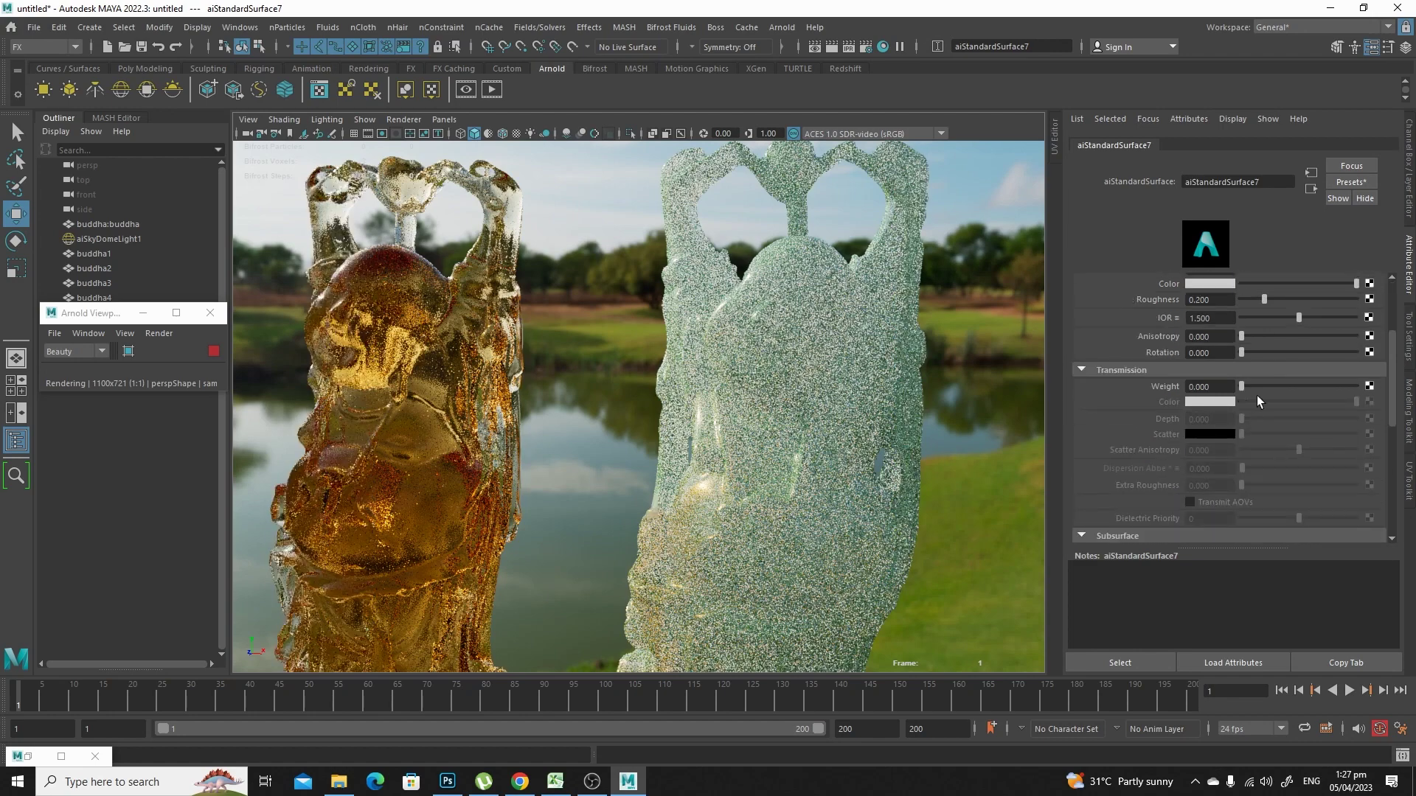
{"action": "left_click", "coordinate": [1271, 370]}
{"action": "left_click", "coordinate": [1255, 389]}
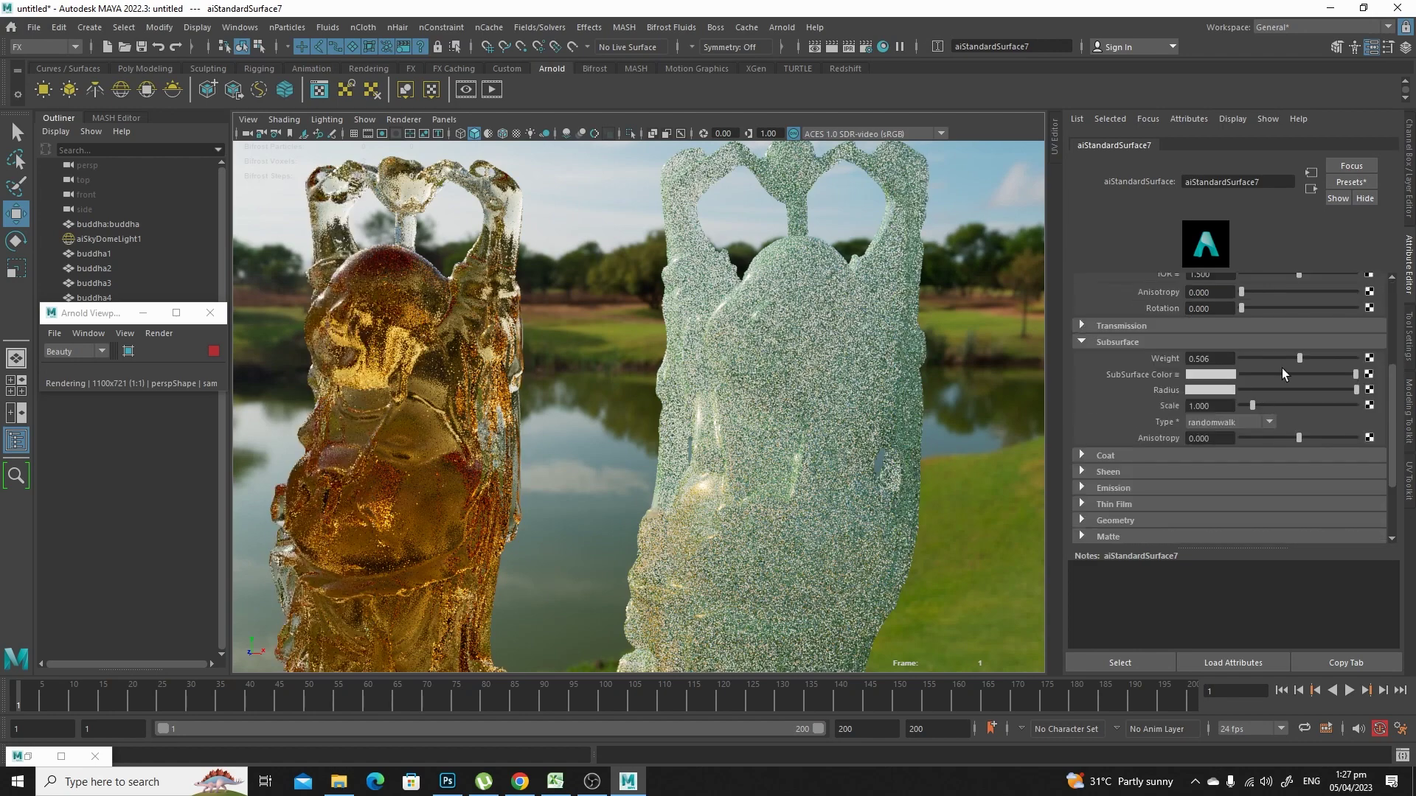
{"action": "left_click", "coordinate": [1193, 373]}
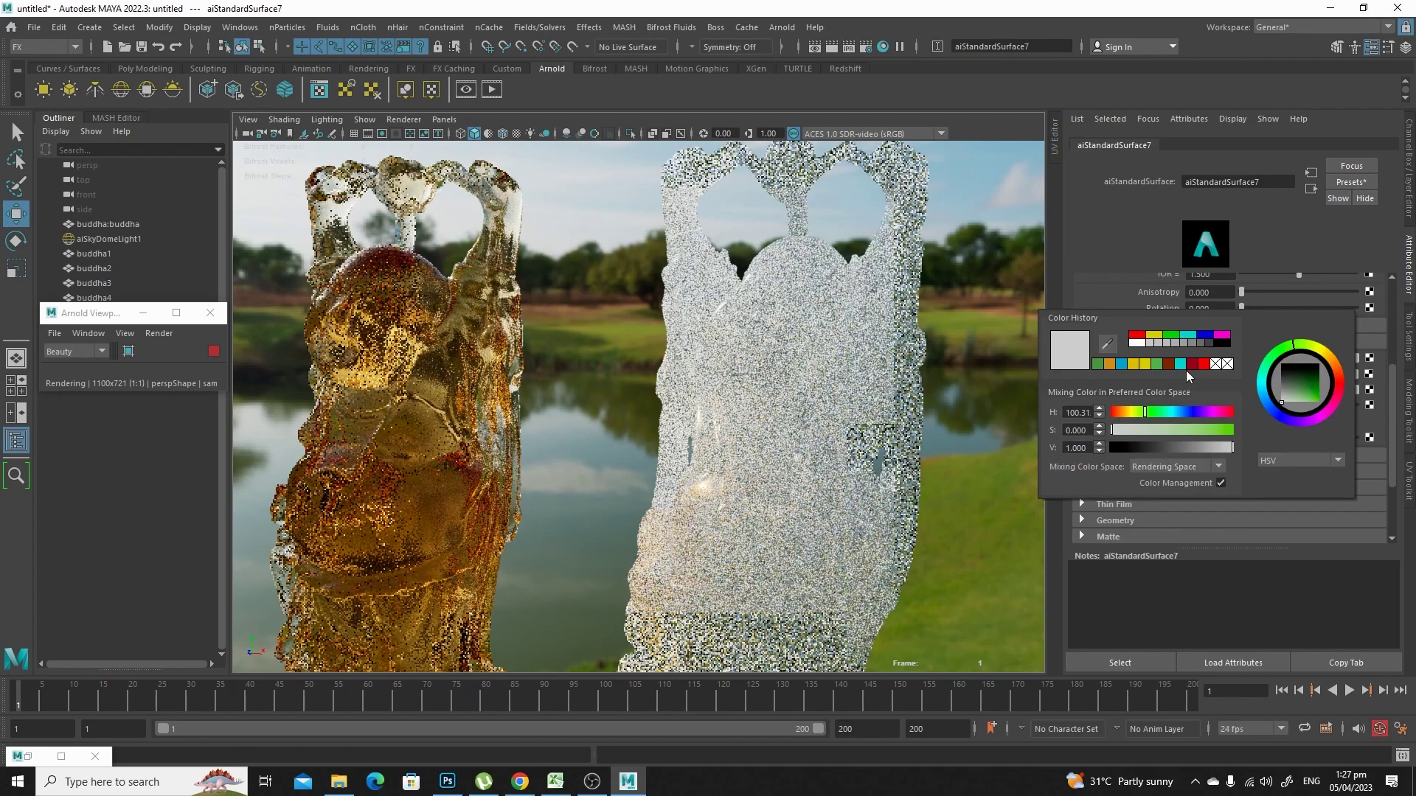
{"action": "left_click", "coordinate": [1098, 367]}
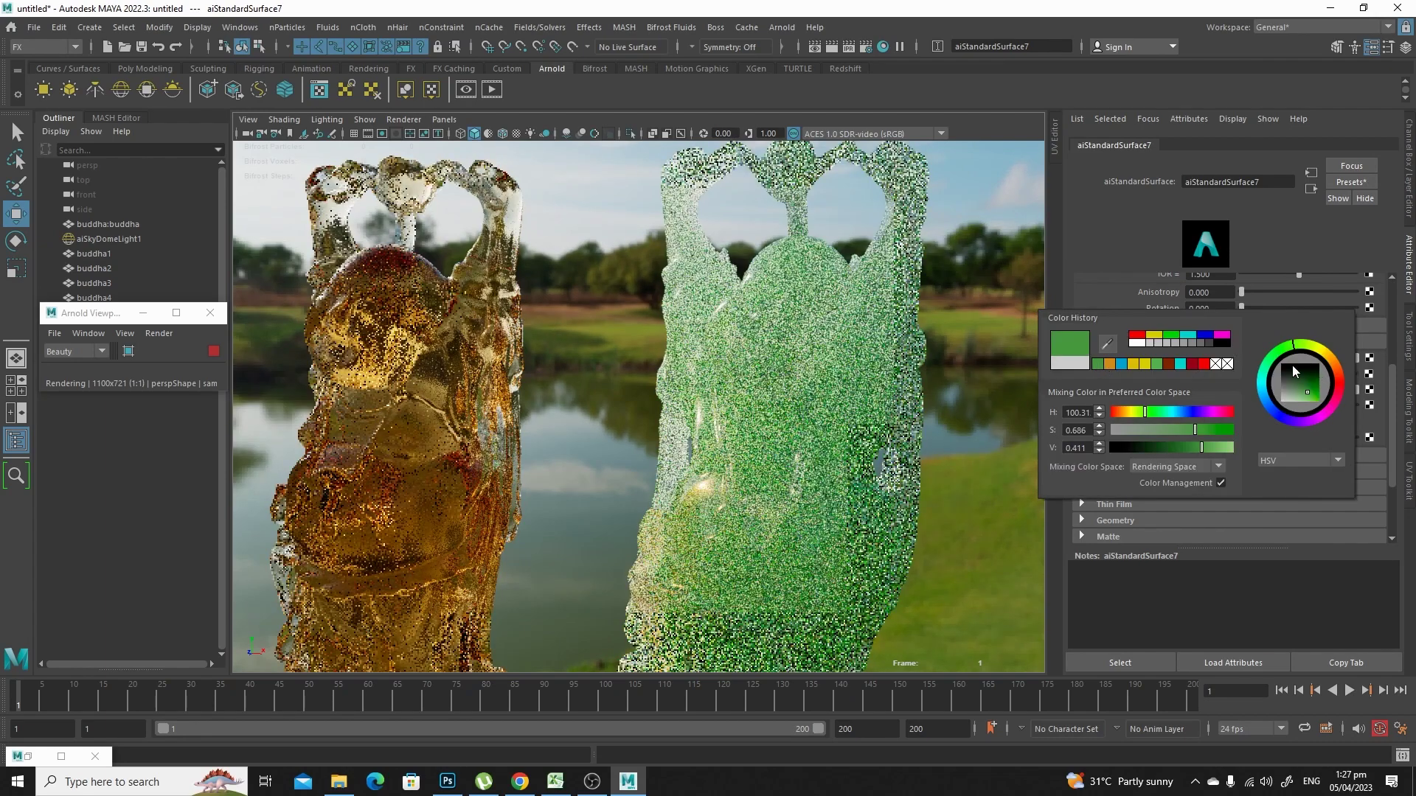
{"action": "left_click_drag", "start_coordinate": [1307, 391], "coordinate": [1306, 386]}
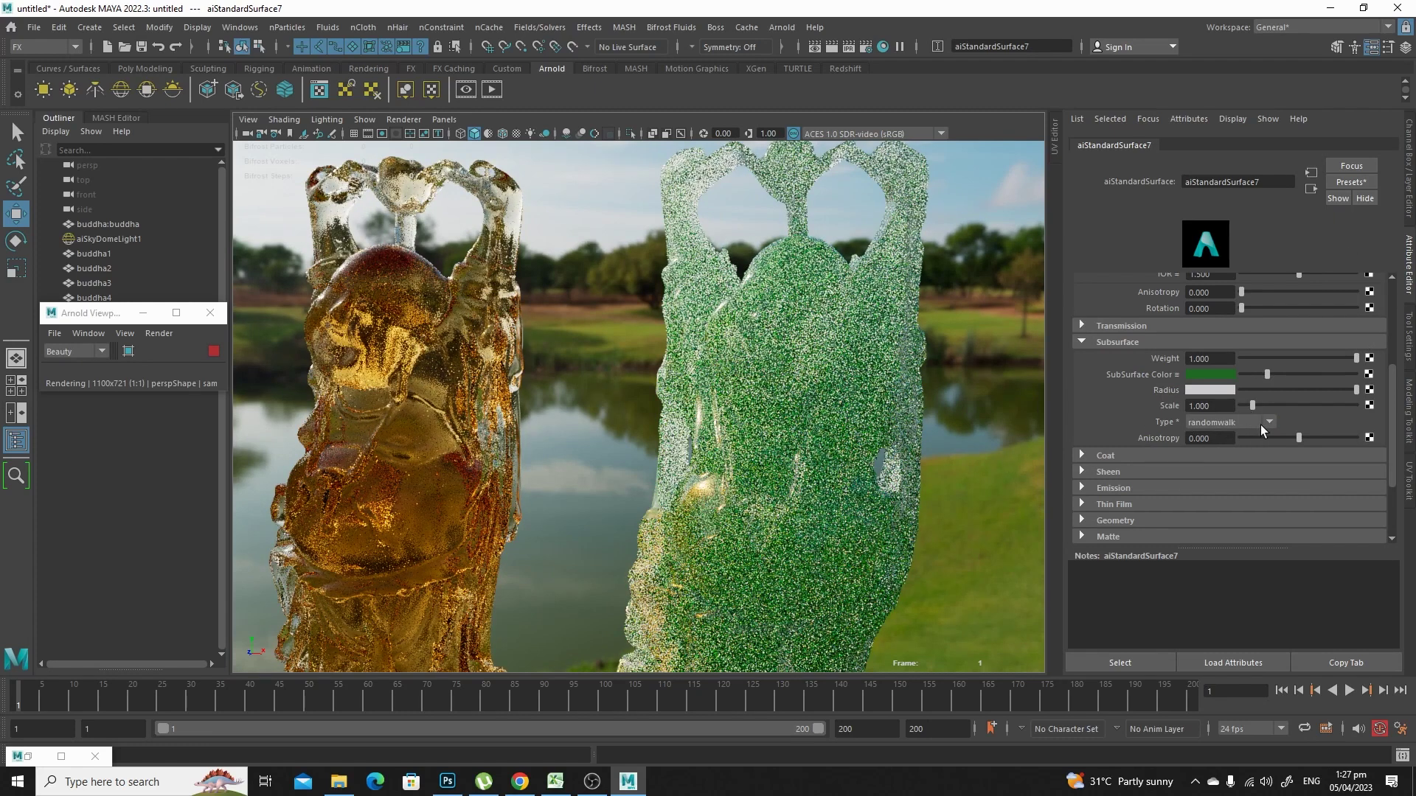
Step: Switch the Subsurface Type to randomwalk_v2 and slightly brighten the subsurface green
{"action": "left_click", "coordinate": [1258, 423]}
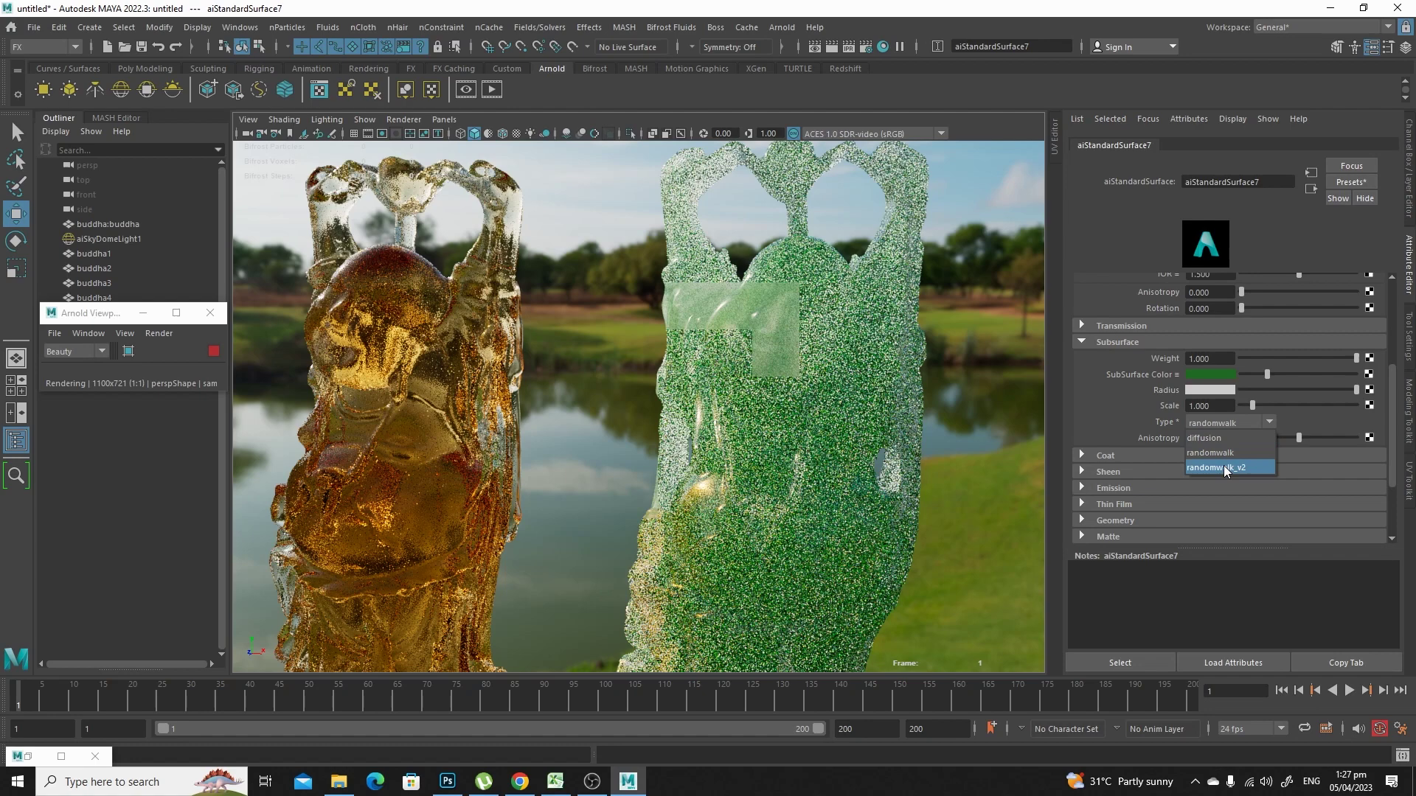
{"action": "left_click", "coordinate": [1243, 467]}
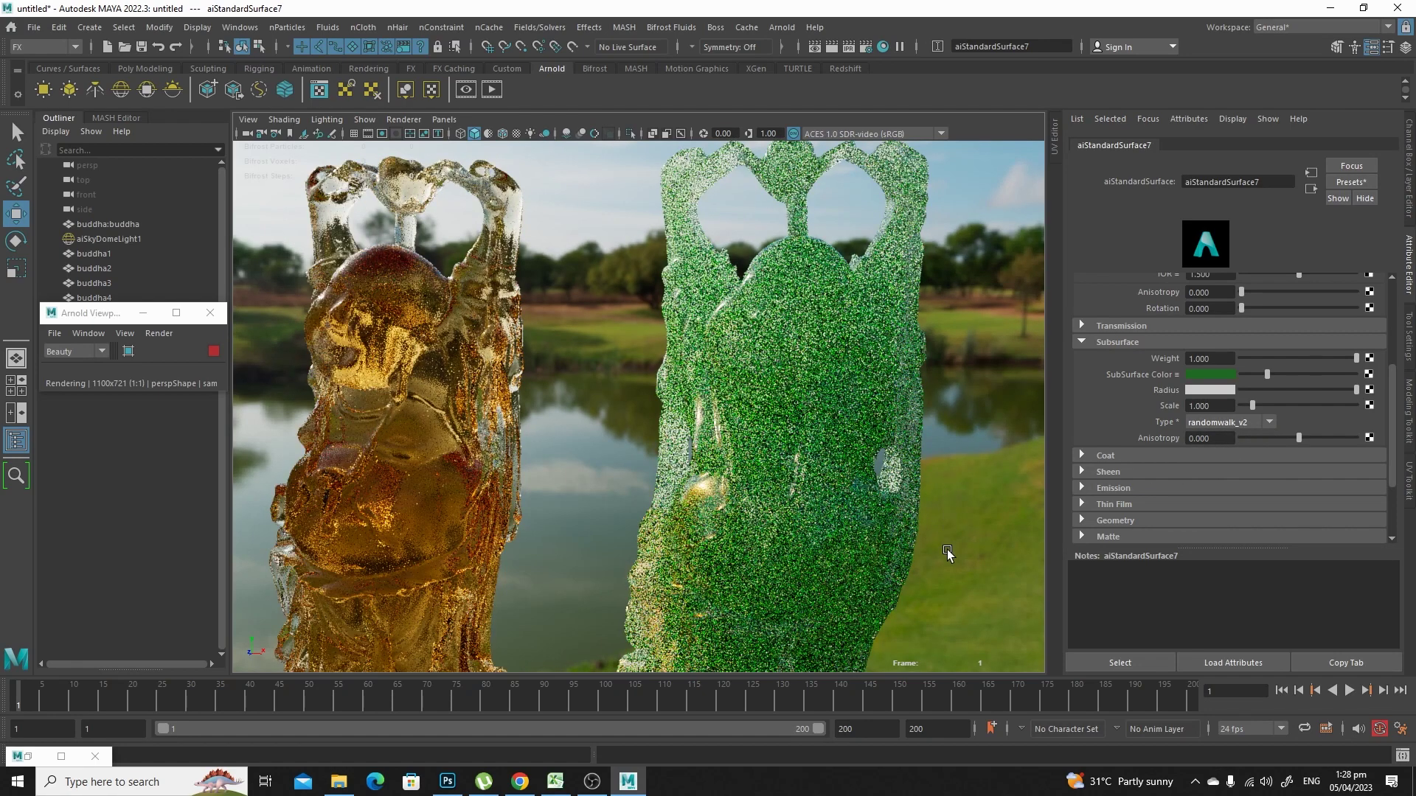
{"action": "left_click_drag", "start_coordinate": [948, 516], "coordinate": [897, 580], "text": "alt"}
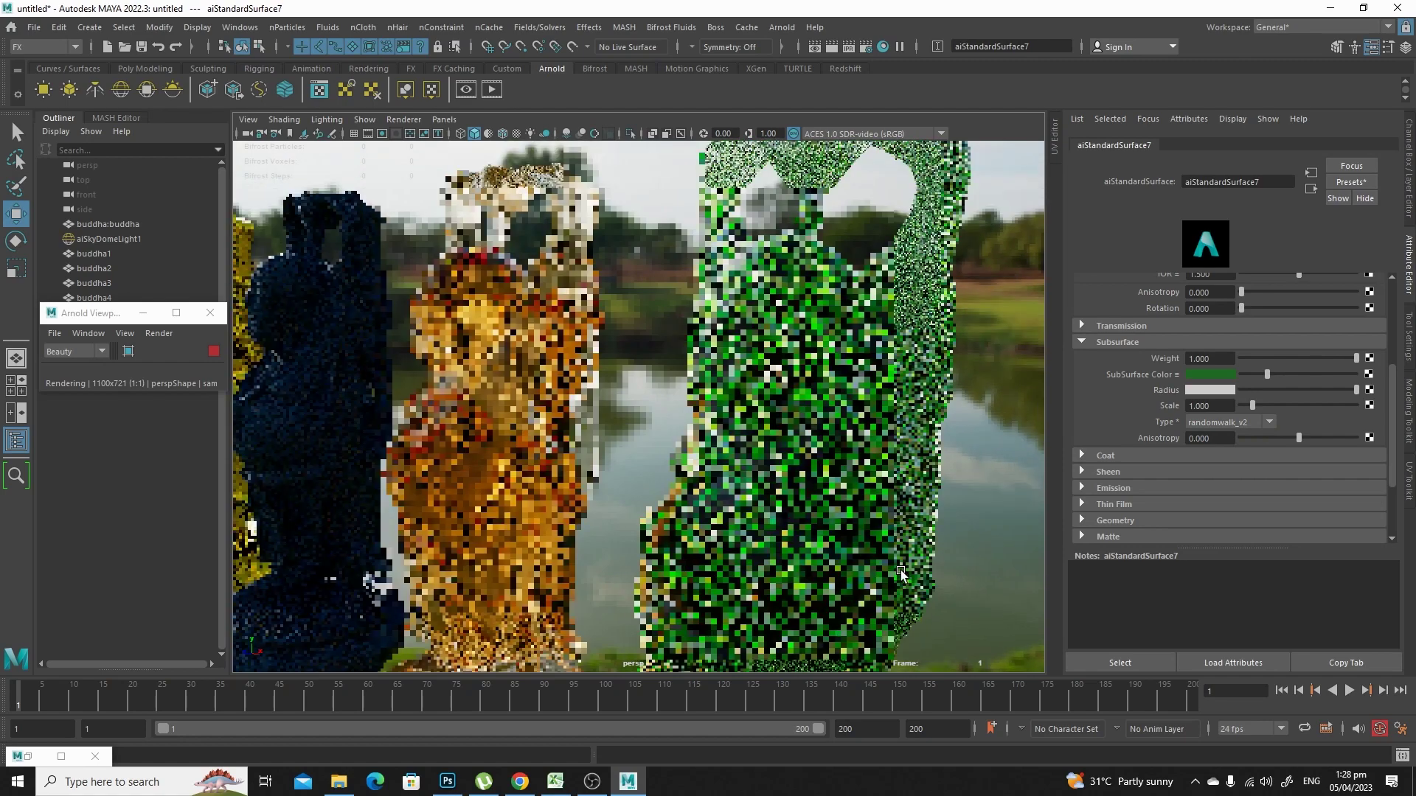
{"action": "mouse_move", "coordinate": [1263, 370]}
{"action": "left_mouse_down"}
{"action": "mouse_move", "coordinate": [1277, 370]}
{"action": "mouse_move", "coordinate": [1262, 374]}
{"action": "left_mouse_up"}
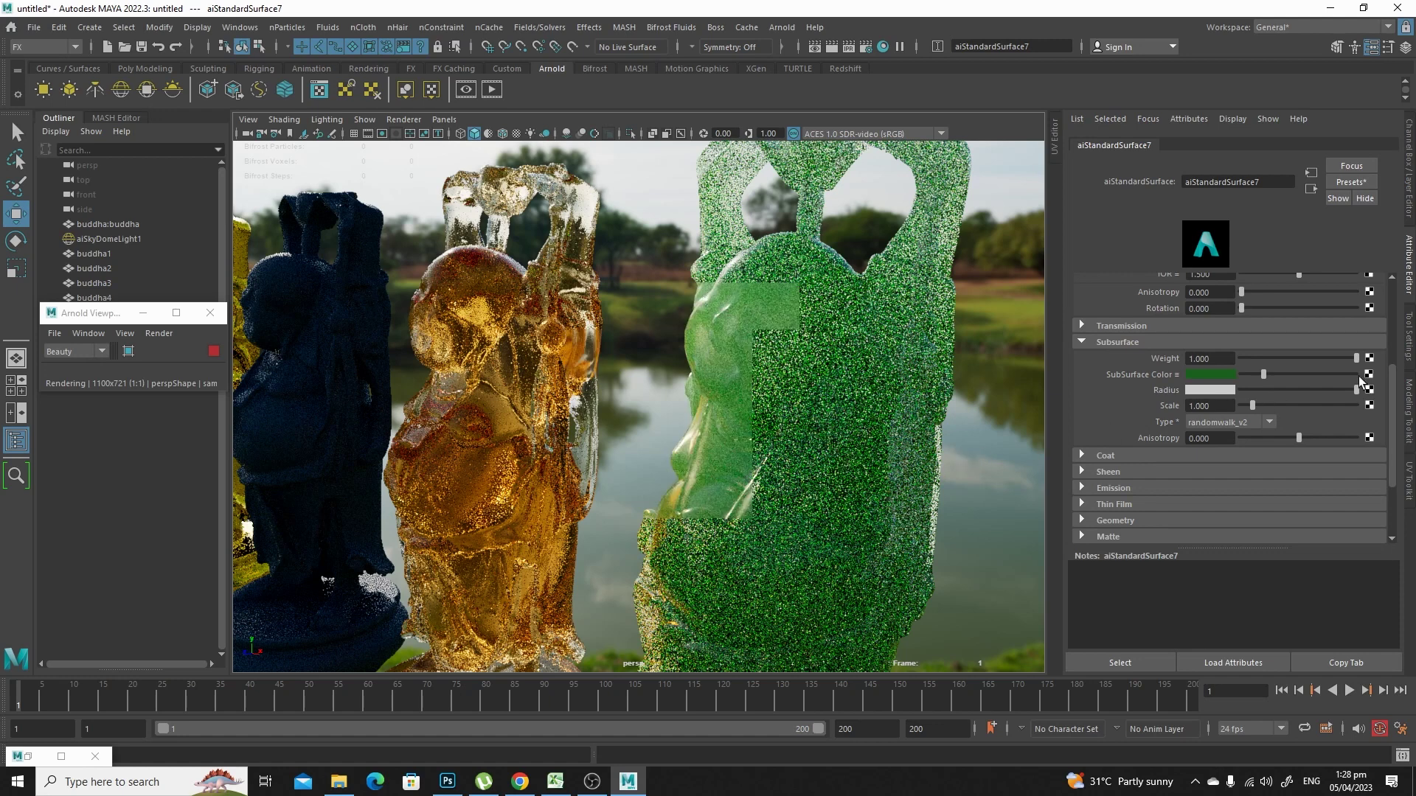
Step: Raise aiStandardSurface7's Specular Roughness to 0.377 to soften the jade statue's highlights
{"action": "scroll", "coordinate": [1312, 380], "scroll_direction": "up", "scroll_amount": 5}
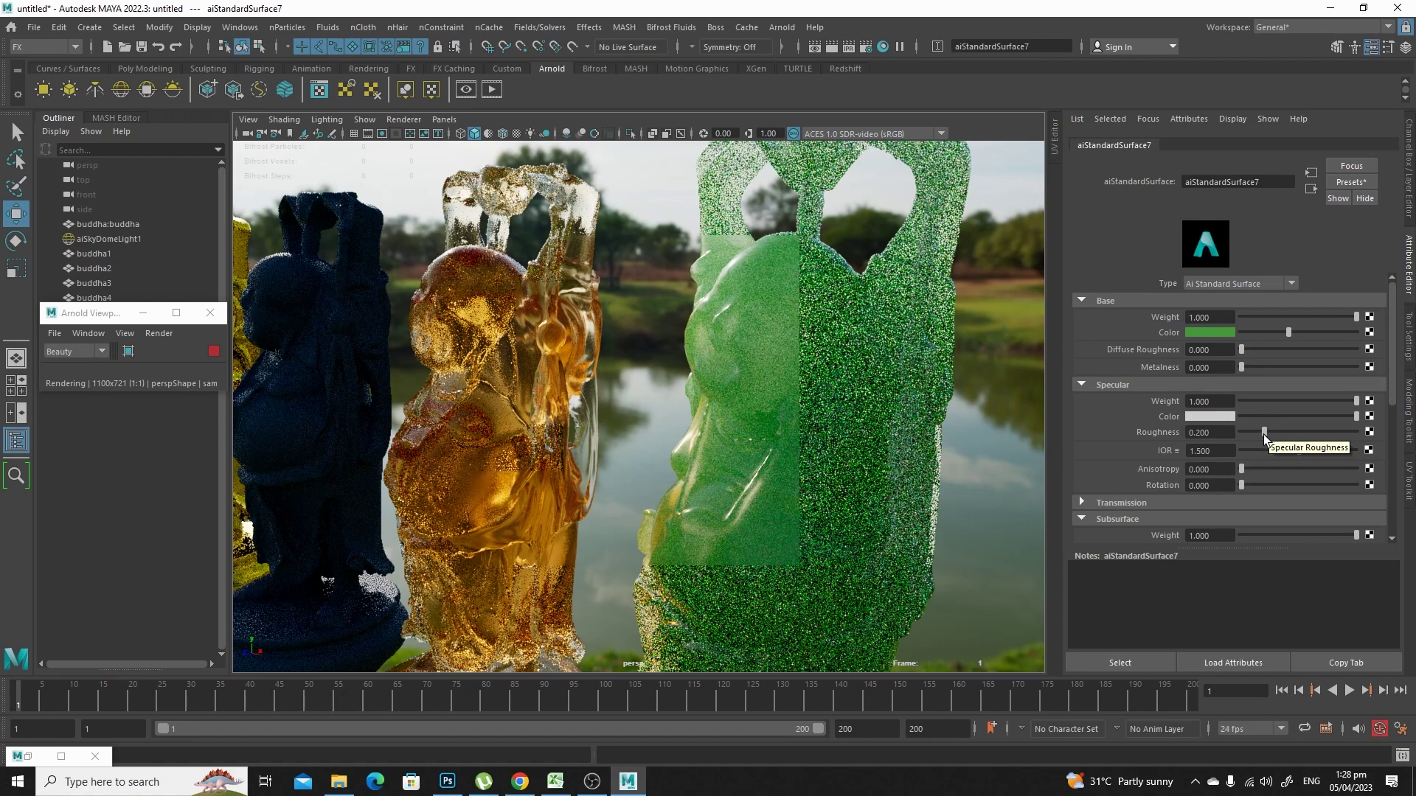
{"action": "left_click_drag", "start_coordinate": [1264, 435], "coordinate": [1252, 439]}
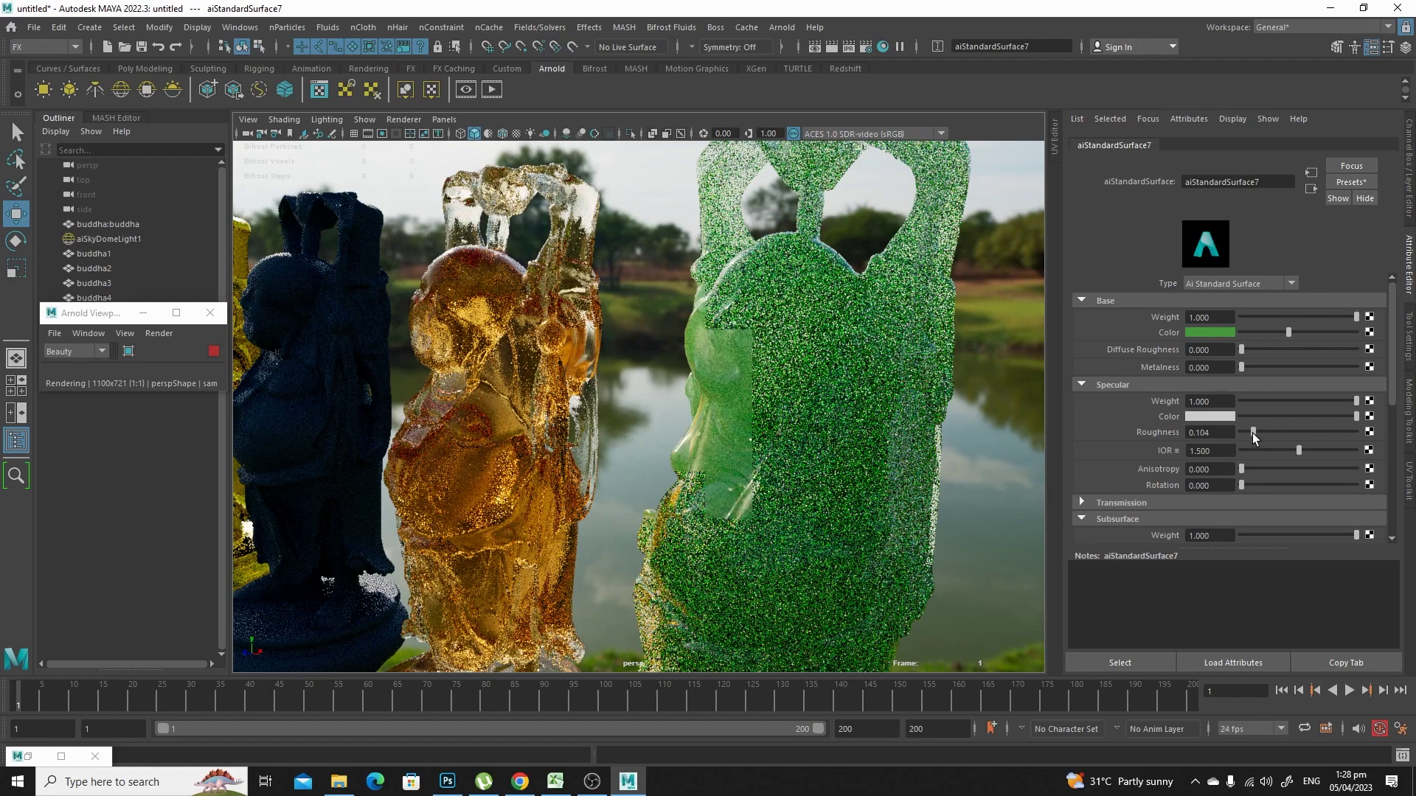
{"action": "left_click_drag", "start_coordinate": [1255, 431], "coordinate": [1283, 426]}
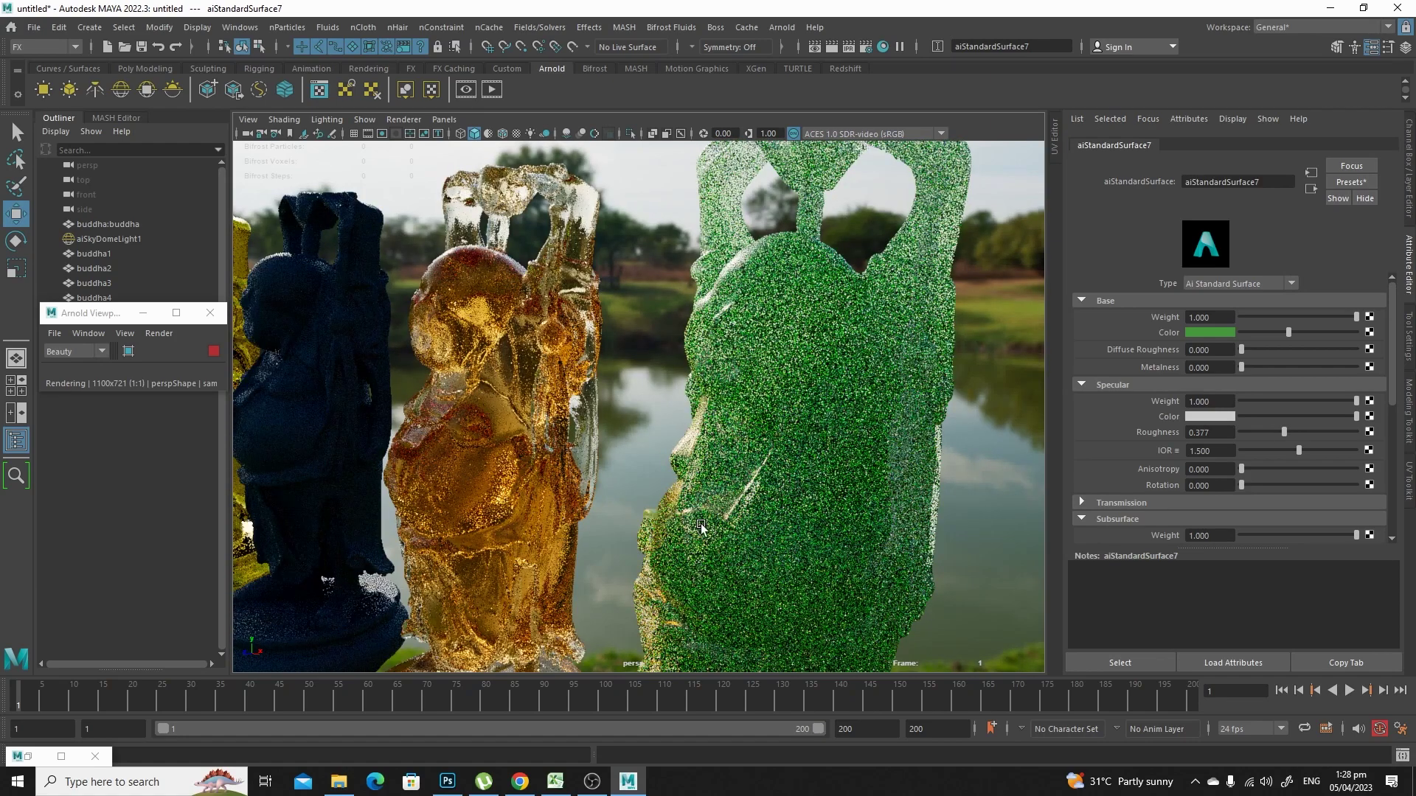
{"action": "left_click_drag", "start_coordinate": [700, 526], "coordinate": [608, 528], "text": "alt"}
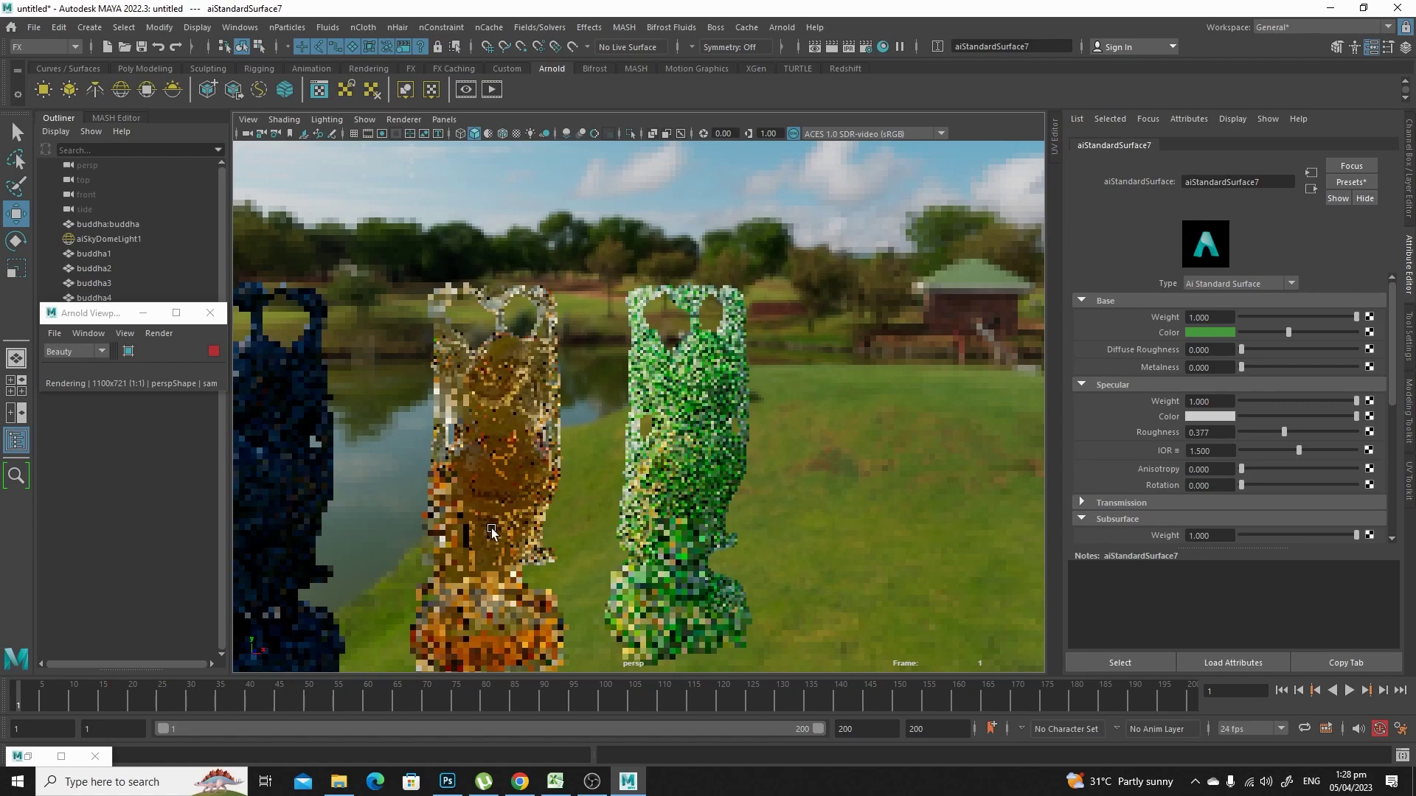
Step: Zoom and move the camera to frame all five Buddha statues in a row
{"action": "scroll", "coordinate": [491, 528], "scroll_direction": "down", "scroll_amount": 5}
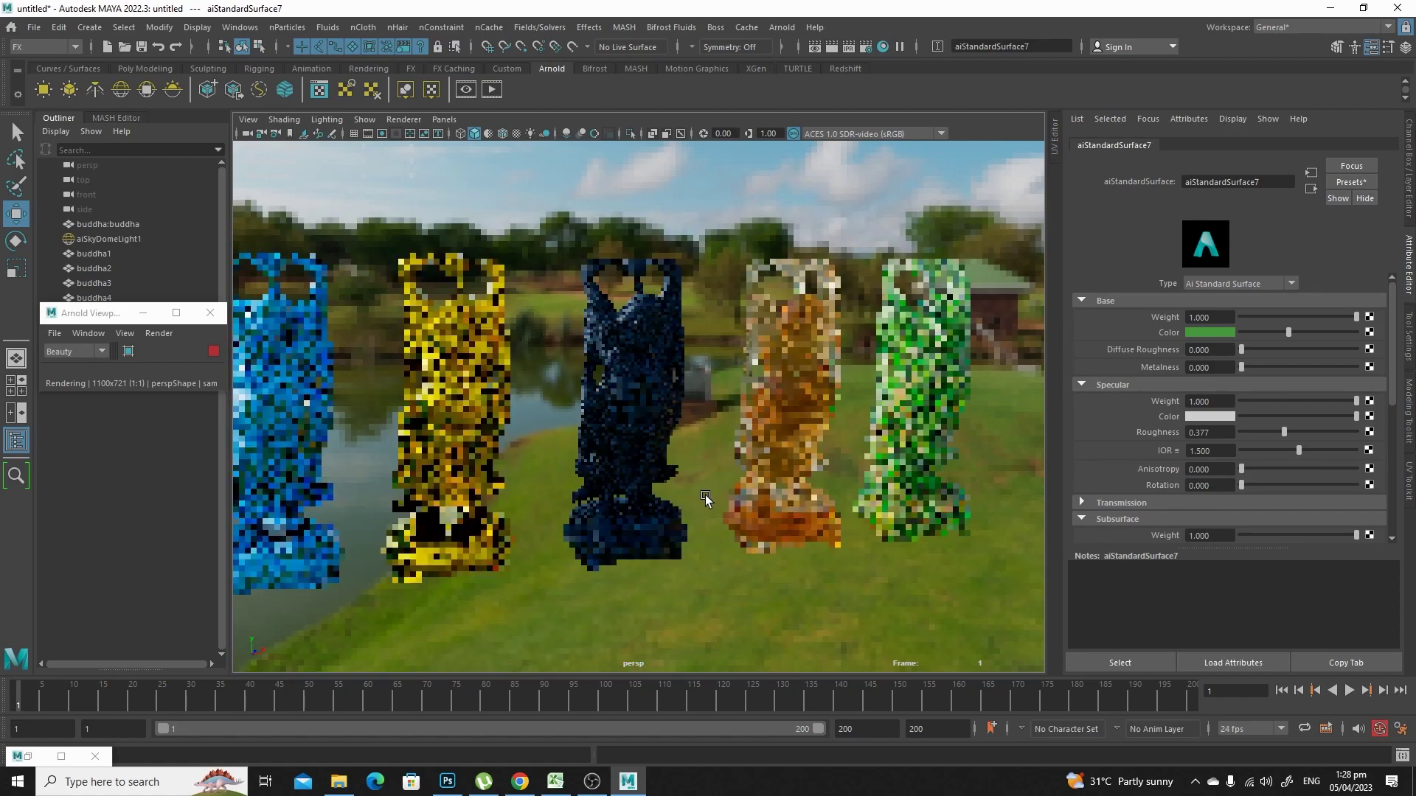
{"action": "left_click_drag", "start_coordinate": [705, 494], "coordinate": [668, 519], "text": "alt"}
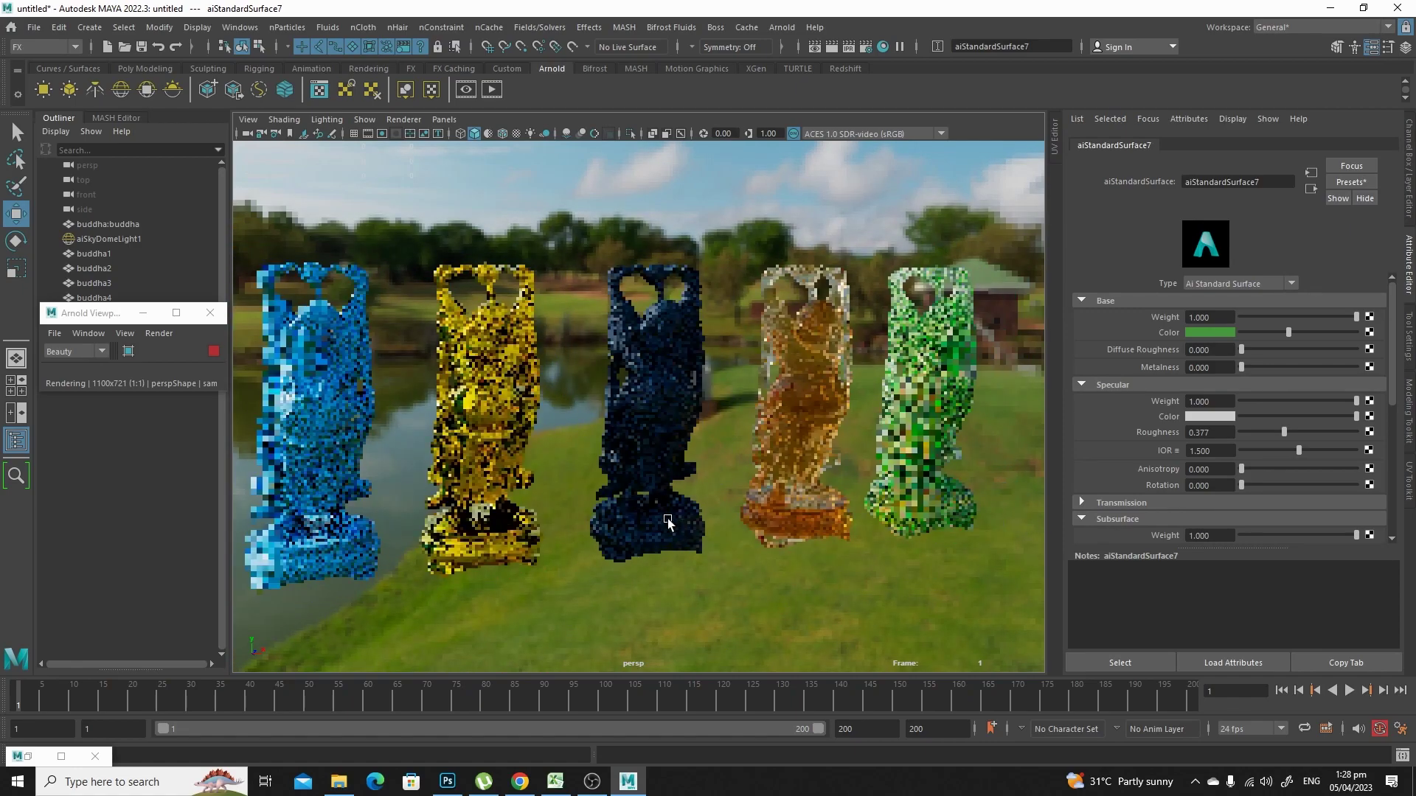